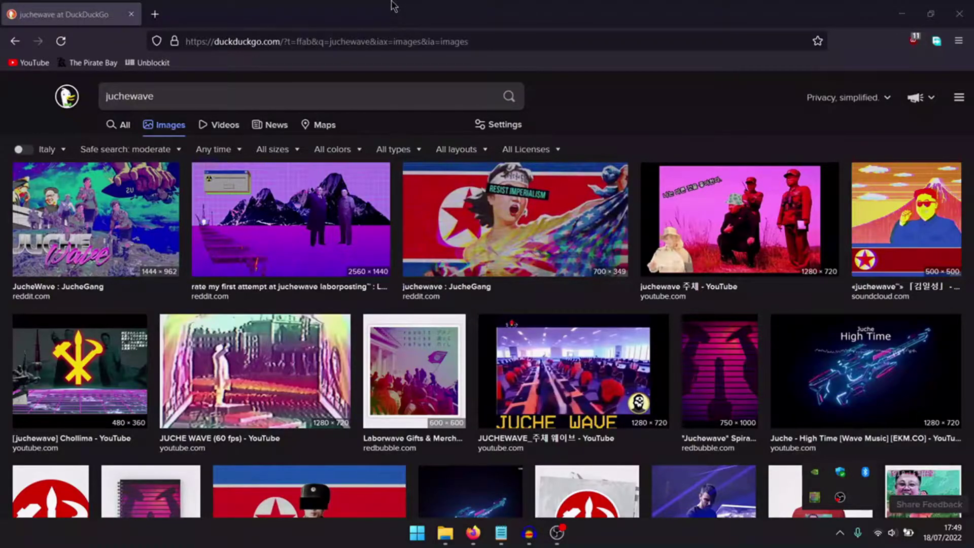
Minimize Firefox to reveal the aza folder with the poster images and two MP3 tracks.
left_click(959, 13)
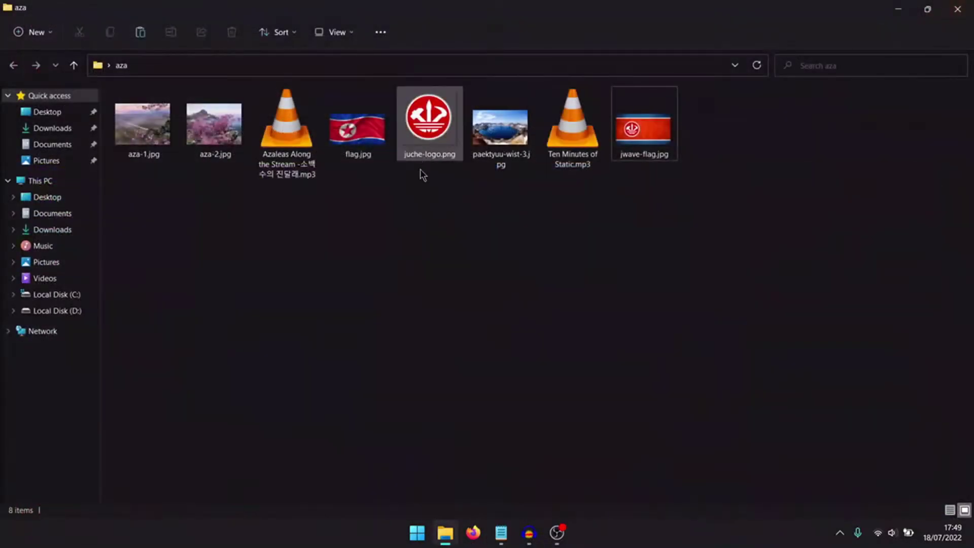
mouse_move(505, 542)
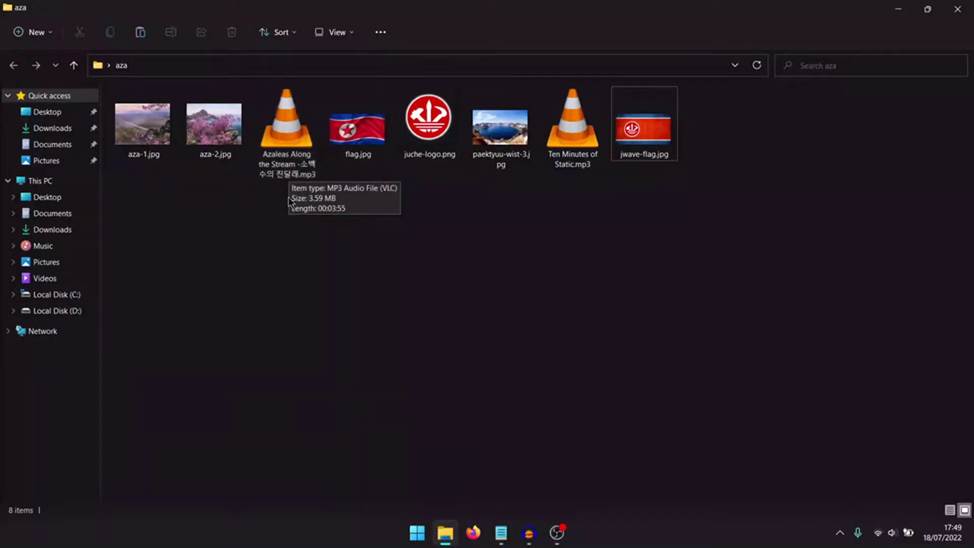
left_click(501, 533)
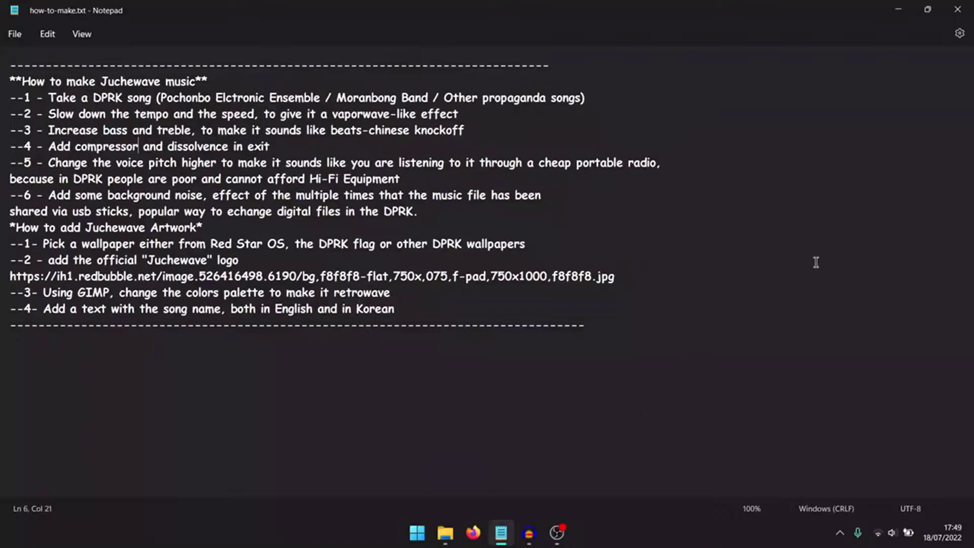
Drag the 'Azaleas Along the Stream' MP3 from the aza folder into Audacity, then maximize Audacity.
left_click(898, 9)
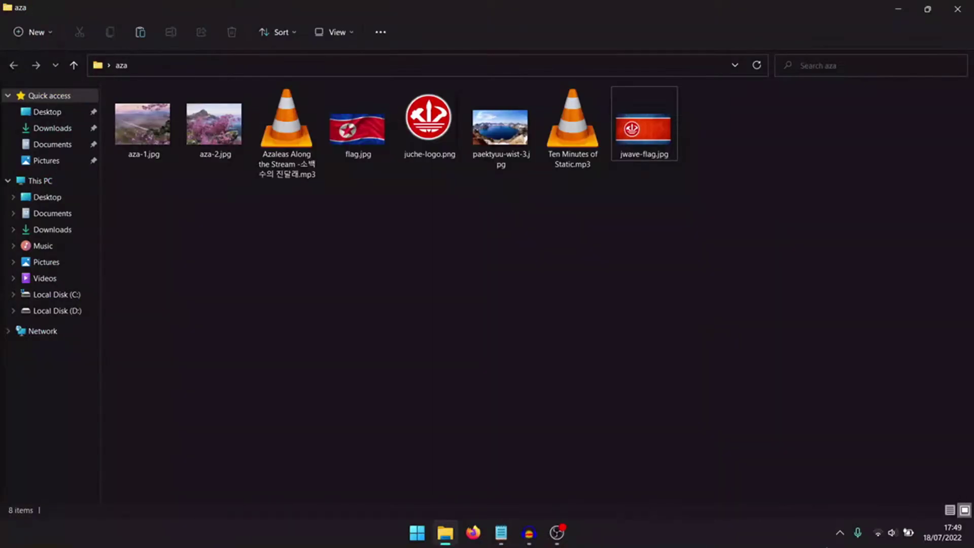
left_click(529, 533)
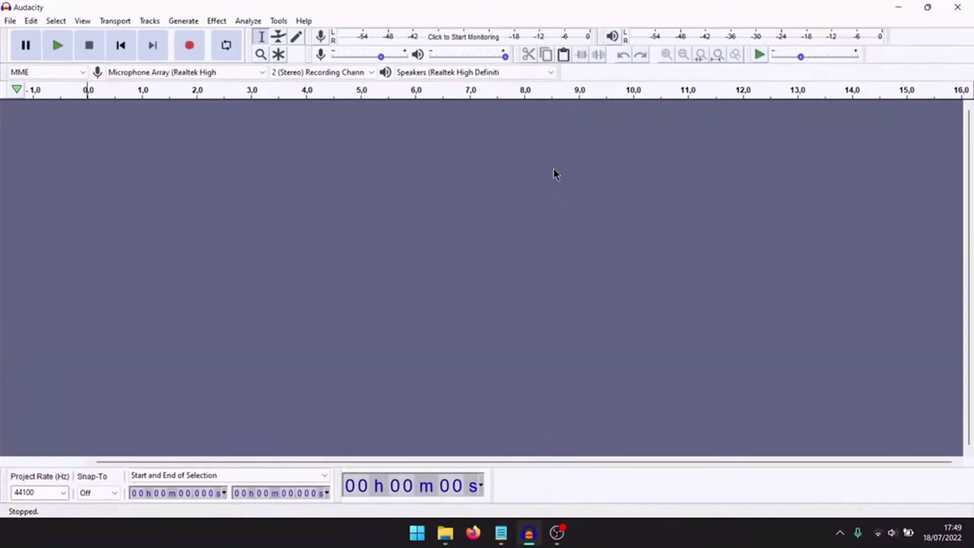
left_click(927, 7)
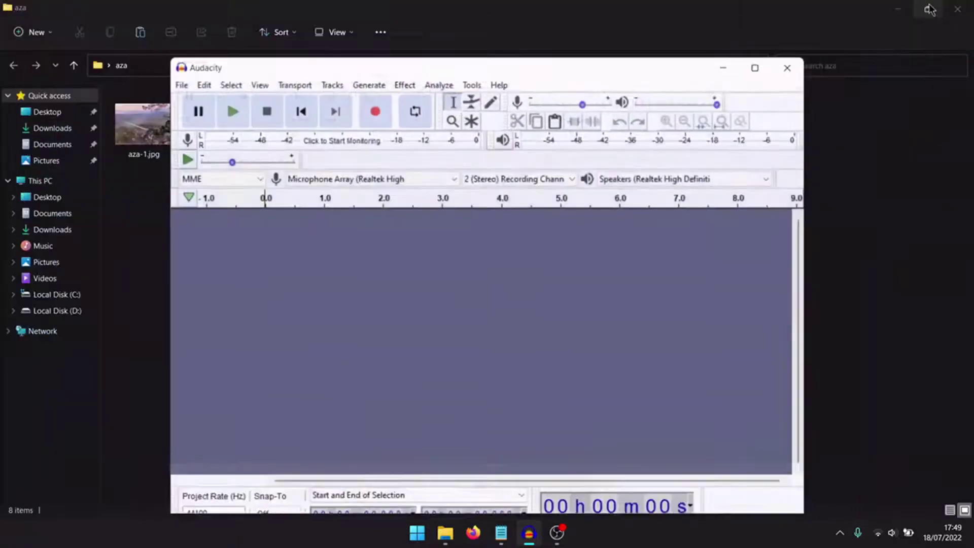
left_click_drag(475, 75, 596, 190)
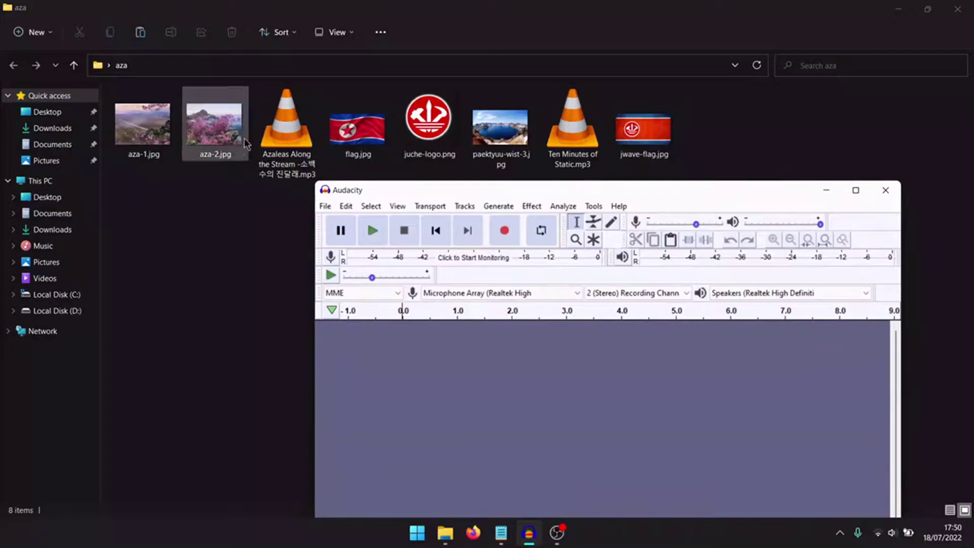
left_click_drag(287, 124, 387, 414)
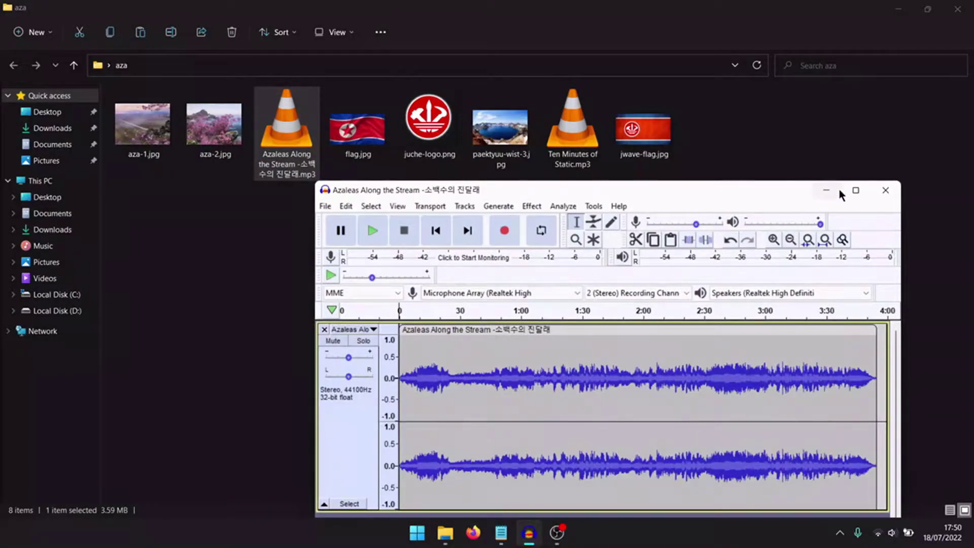
left_click(856, 190)
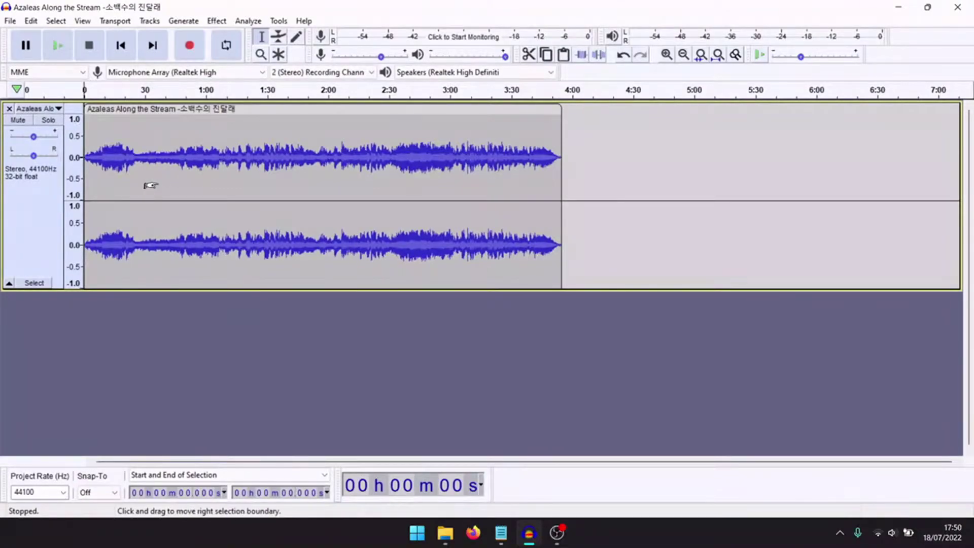
Select the whole song clip and change its speed to 0.810.
double_click(163, 182)
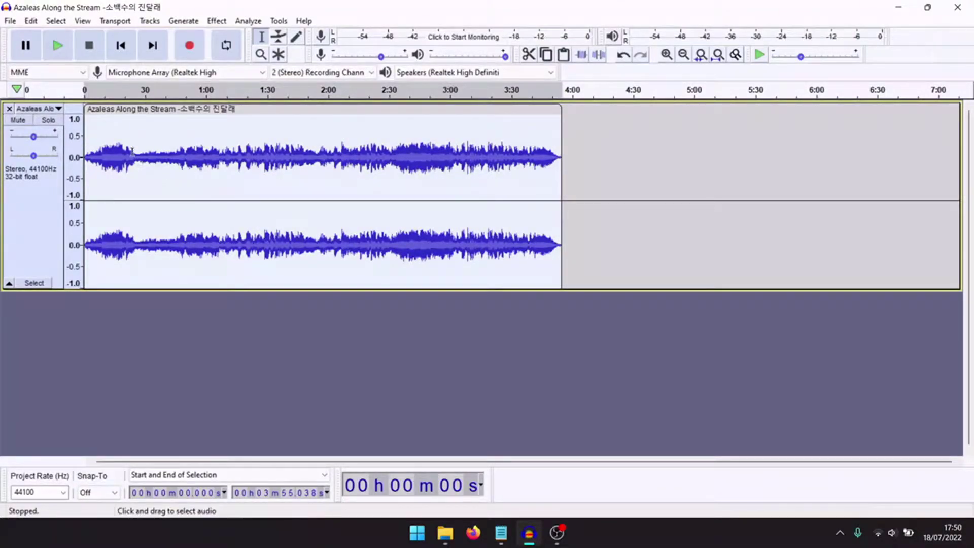
left_click(501, 533)
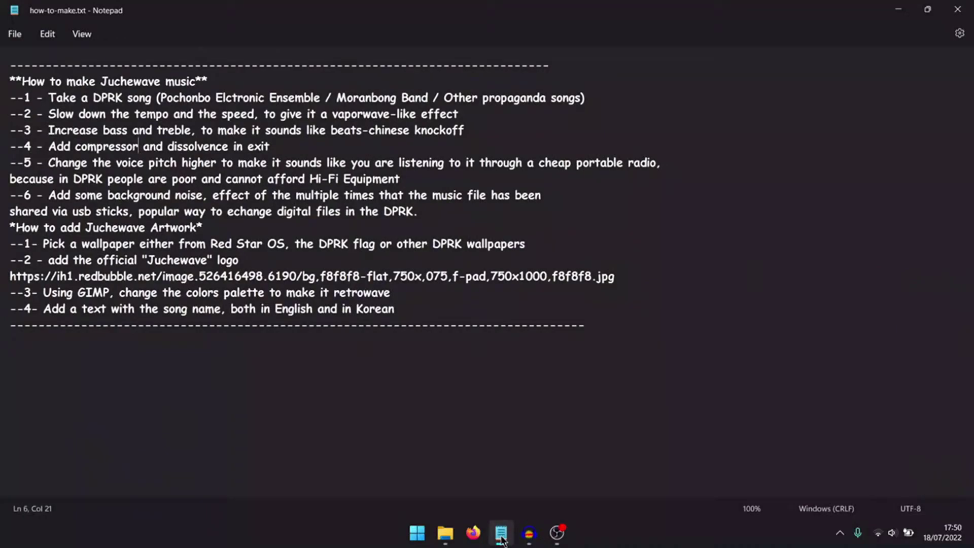
left_click(501, 533)
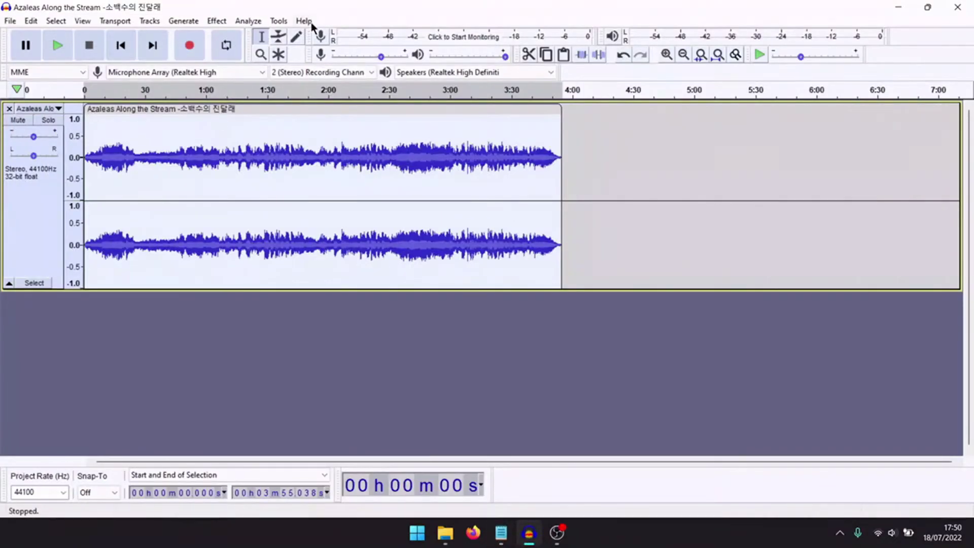
left_click(217, 20)
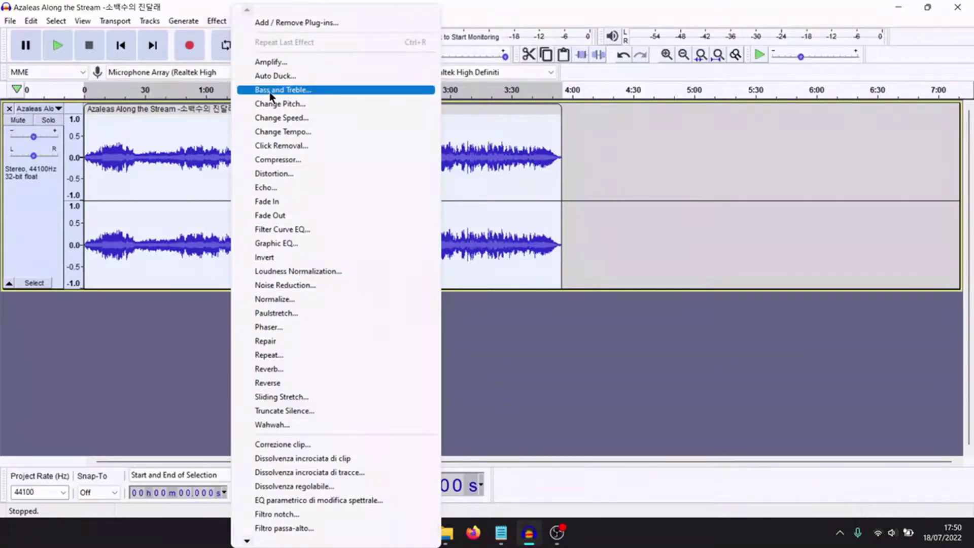
left_click(273, 117)
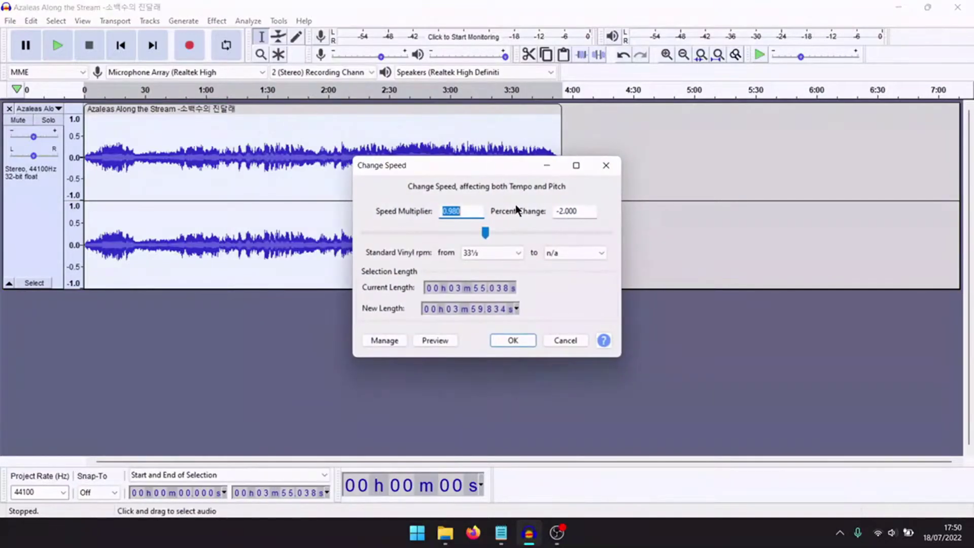
left_click_drag(484, 234, 472, 233)
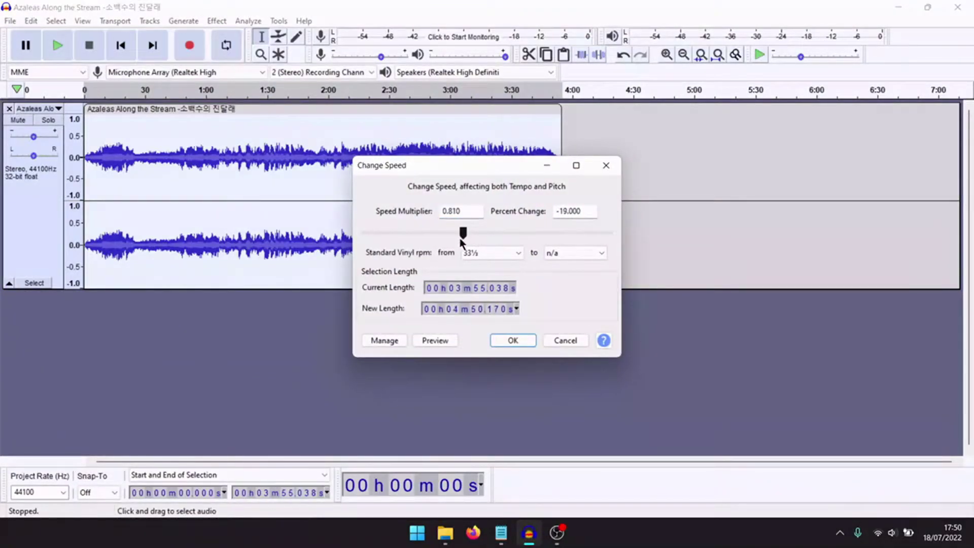
left_click(496, 337)
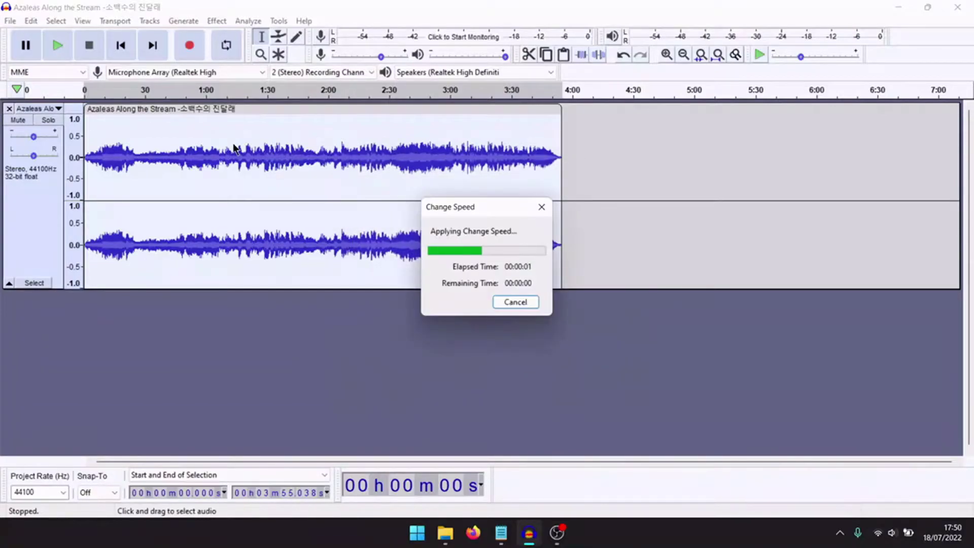
Change the song's tempo by -23% and play it from the start.
left_click(216, 21)
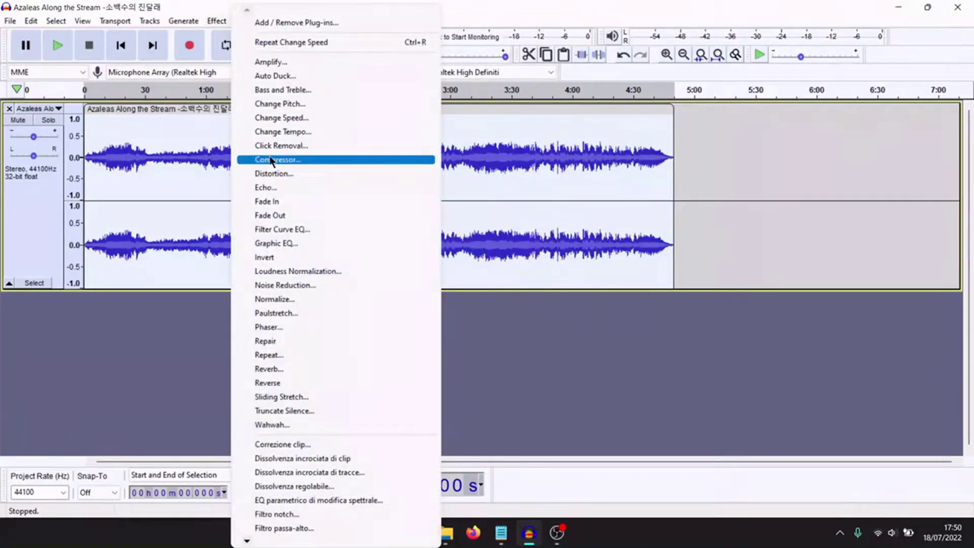
left_click(278, 132)
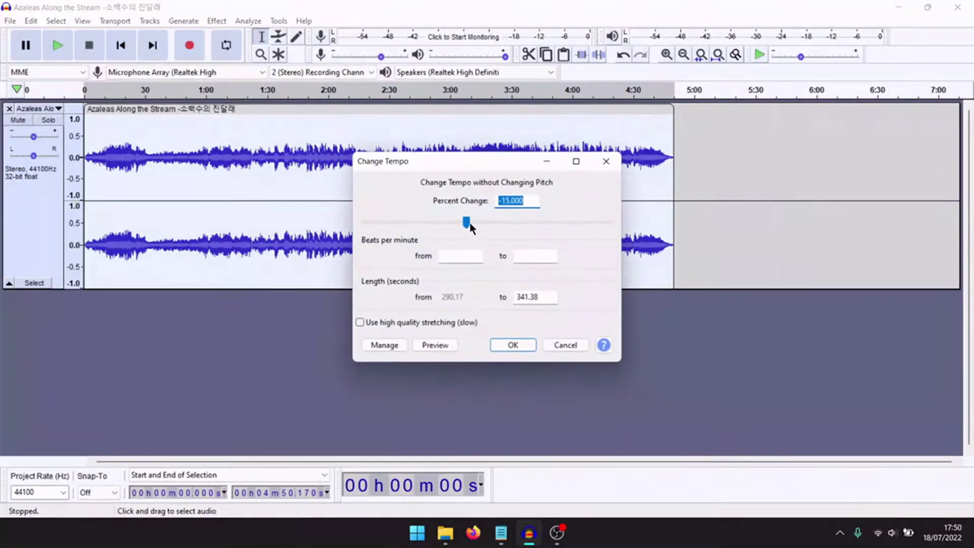
left_click_drag(470, 224, 454, 223)
left_click(506, 349)
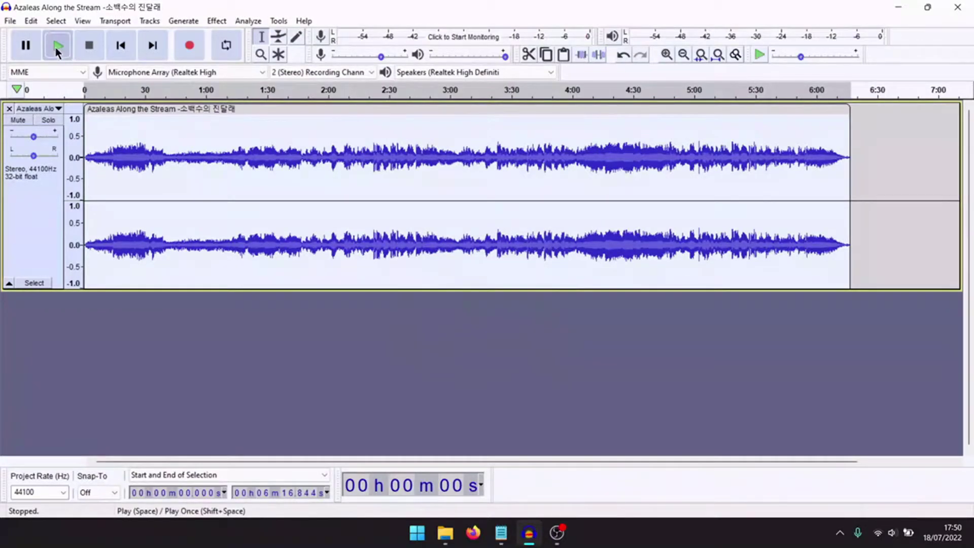
left_click(56, 47)
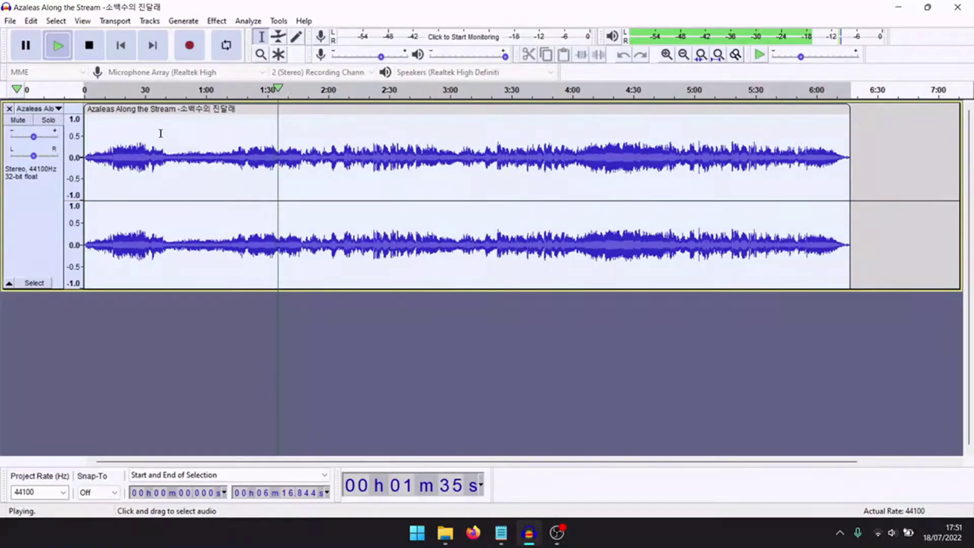
Pause playback at 1:42 and check the how-to-make notes.
left_click(26, 45)
left_click(501, 541)
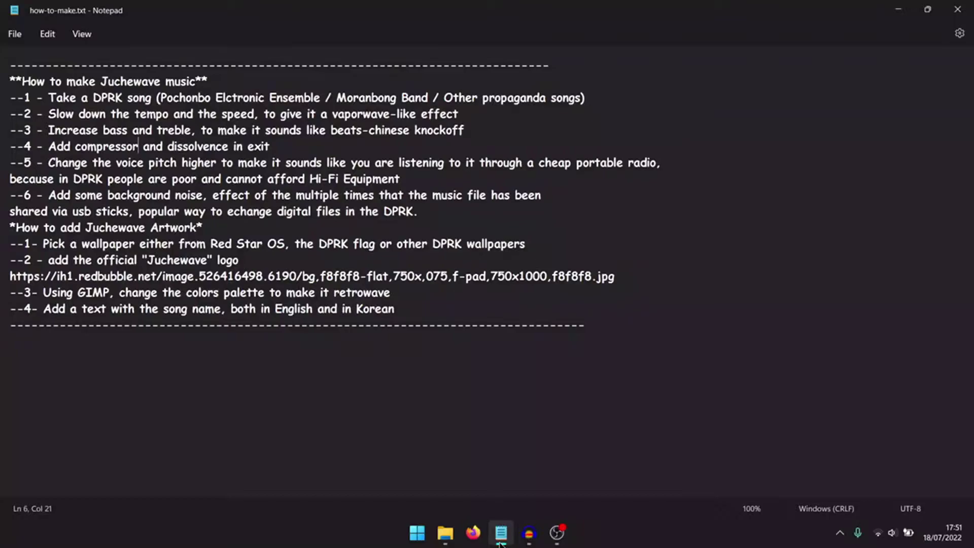
Apply a Bass and Treble effect with bass at 6 dB and treble at 8 dB.
left_click(500, 541)
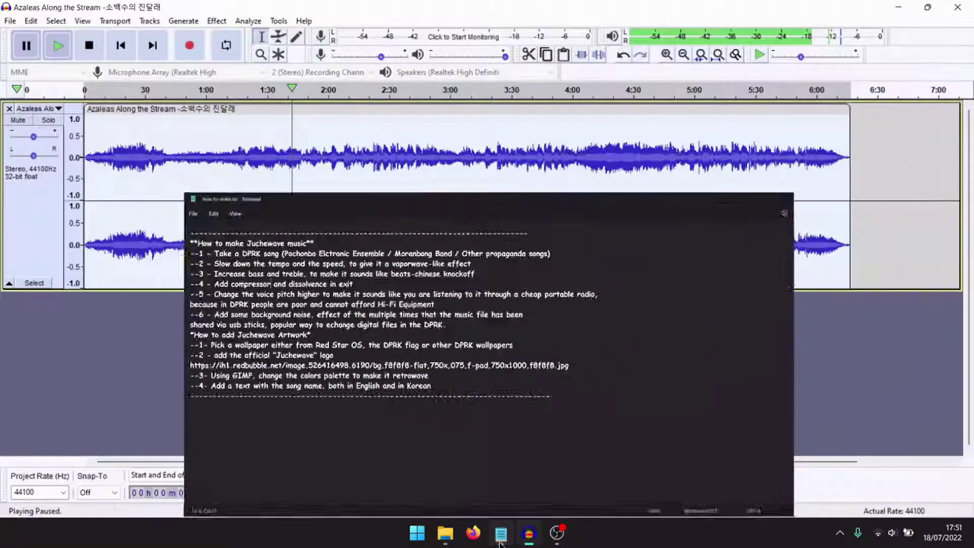
left_click(215, 21)
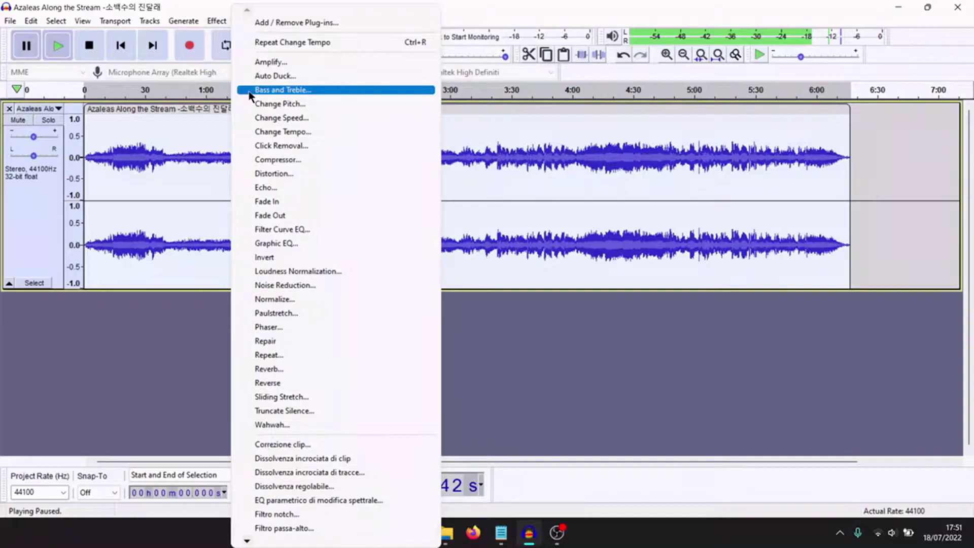
left_click(283, 89)
left_click(562, 218)
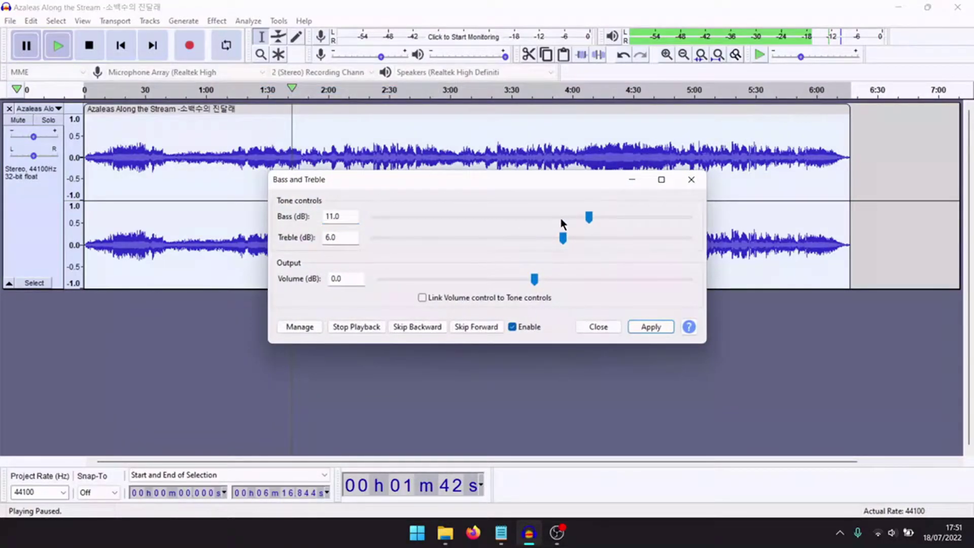
left_click_drag(588, 222, 567, 242)
left_click(638, 327)
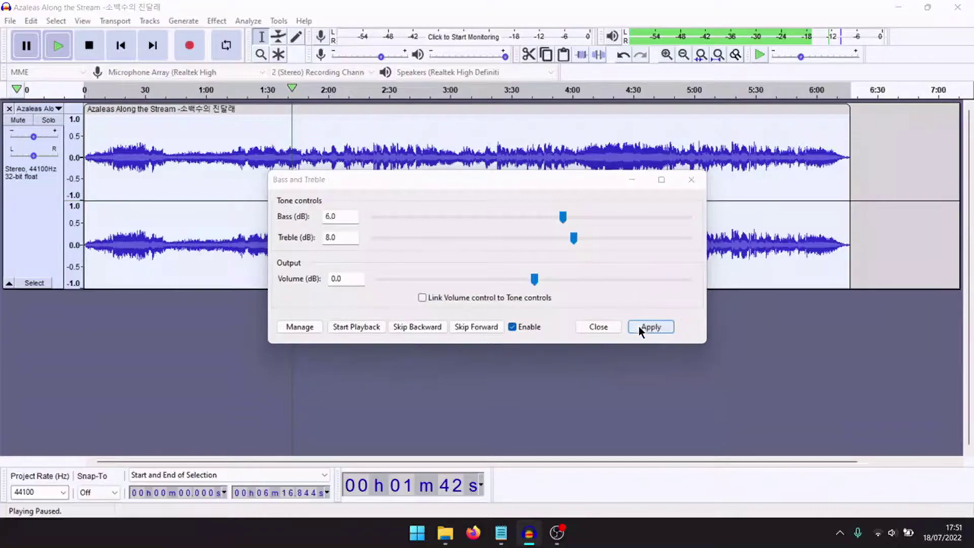
left_click(679, 186)
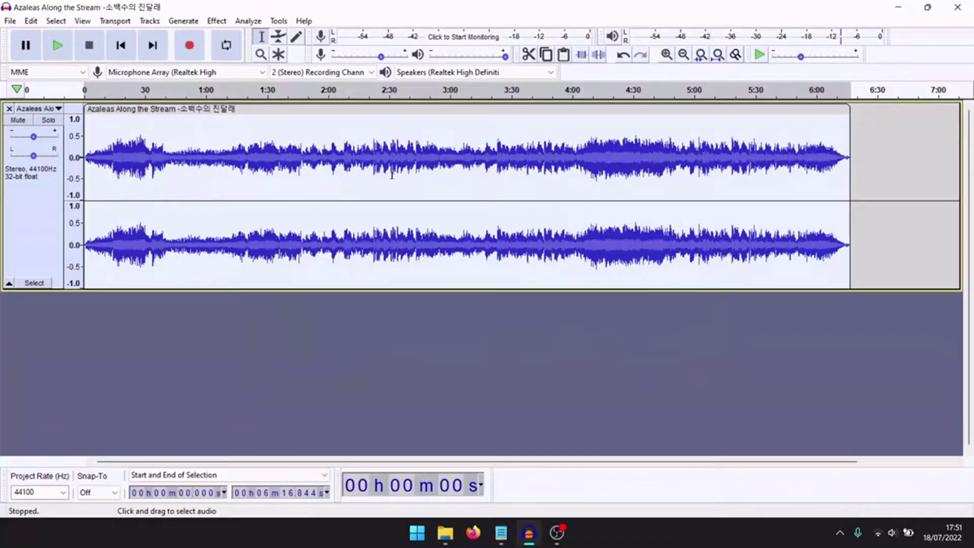
Preview the boosted song up to 20 seconds and recheck the notes before the fade-out.
left_click(51, 45)
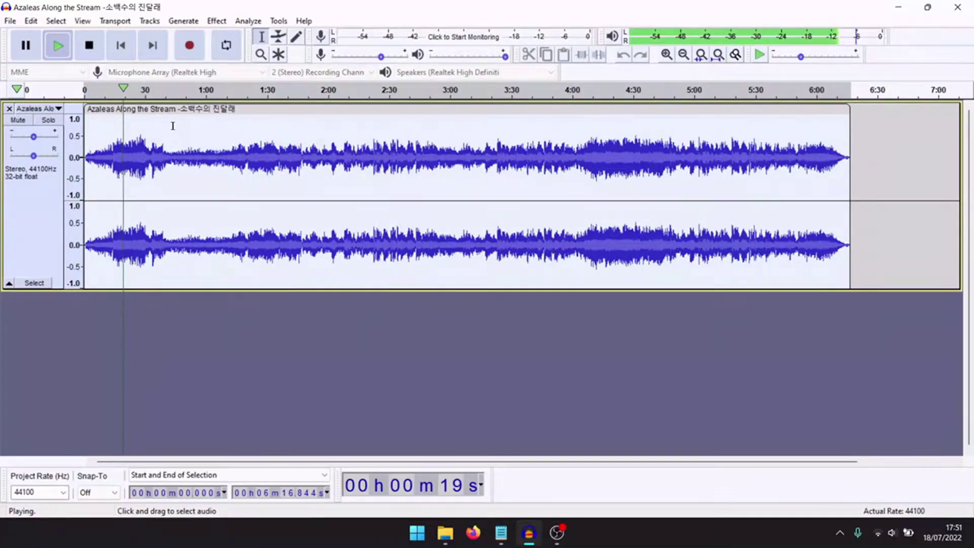
left_click(27, 46)
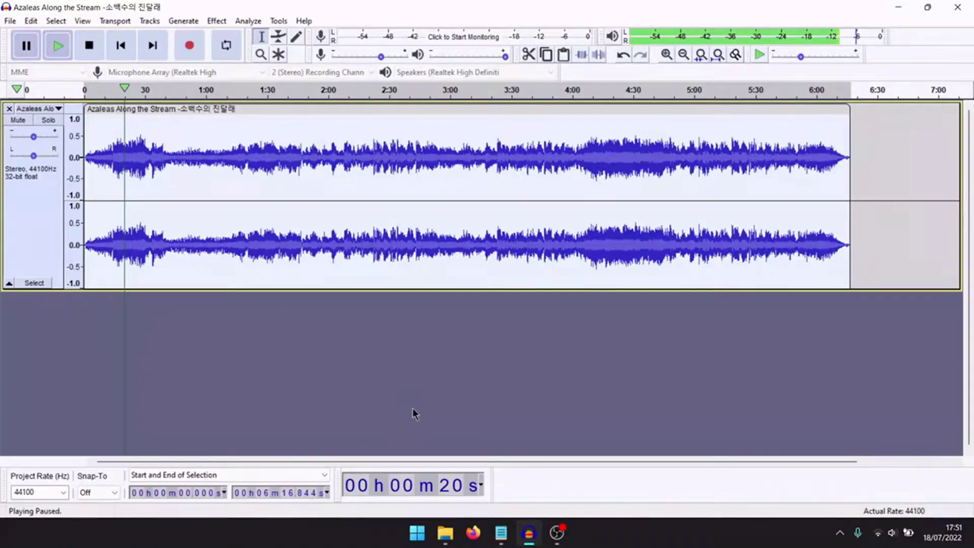
left_click(497, 538)
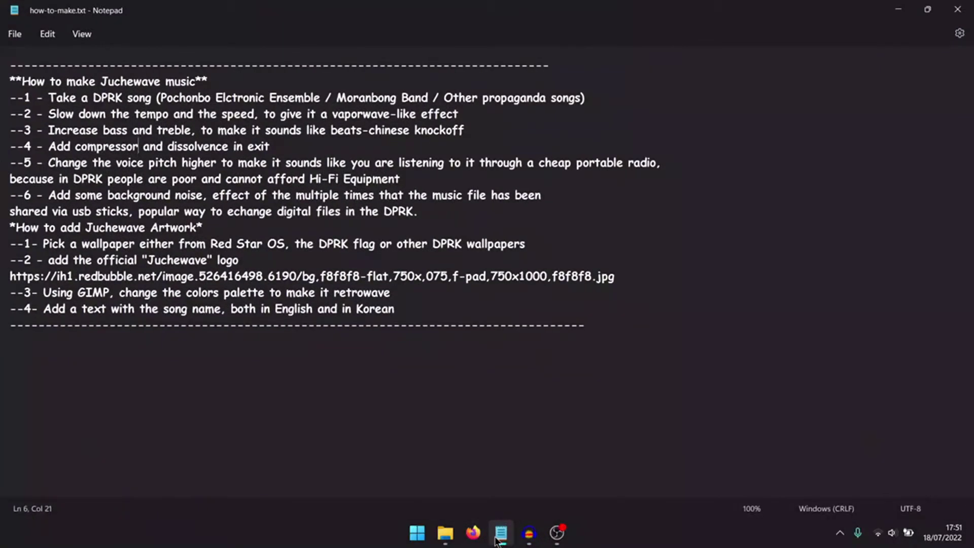
left_click(497, 538)
left_click(217, 21)
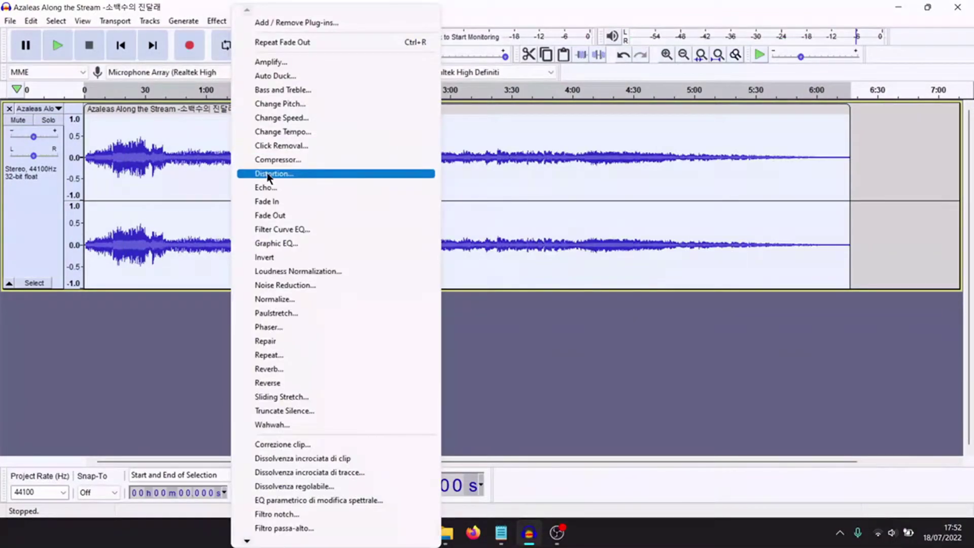
Apply Hard Clipping distortion at -6 dB clipping level, drive 50, make-up gain 50.
left_click(271, 173)
left_click(491, 175)
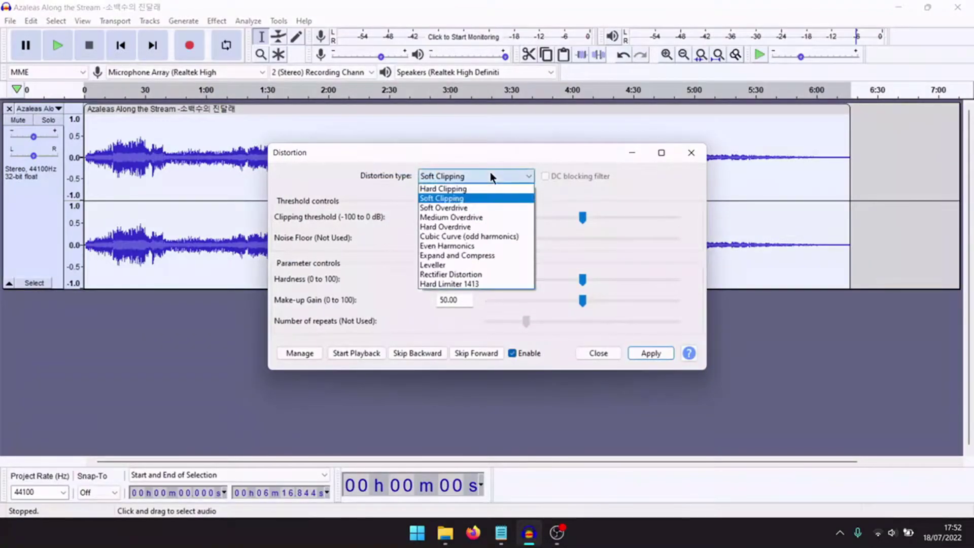
left_click(462, 188)
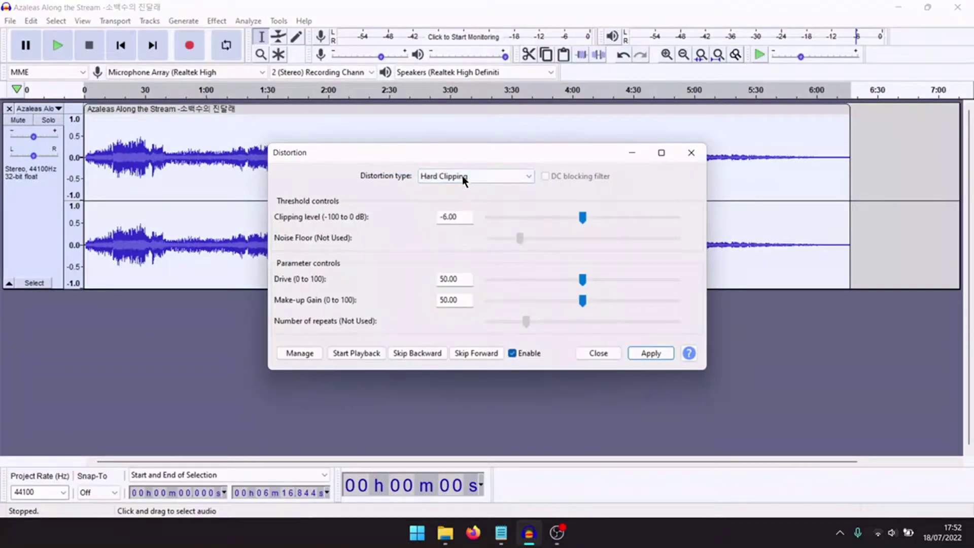
left_click(651, 354)
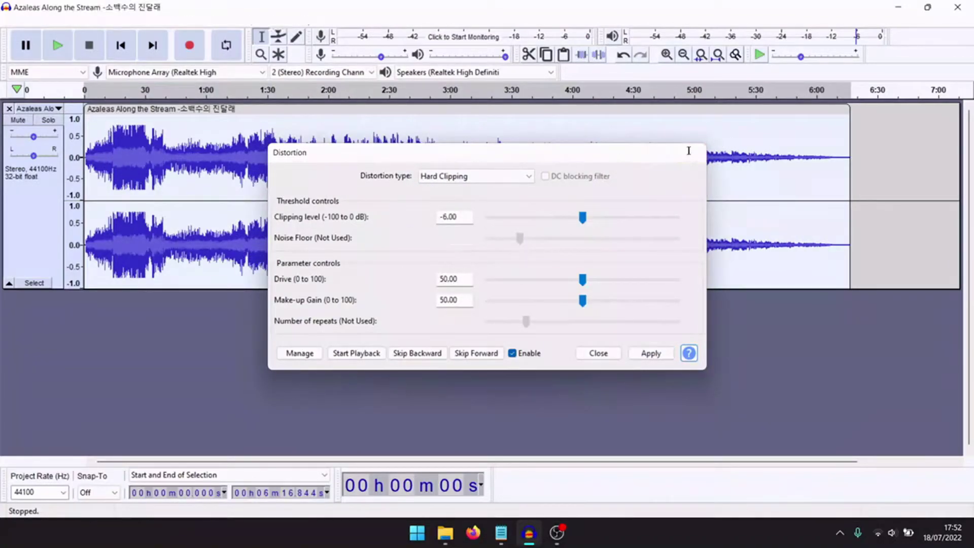
left_click(840, 532)
Play the song briefly and pause it with the P key.
right_click(840, 497)
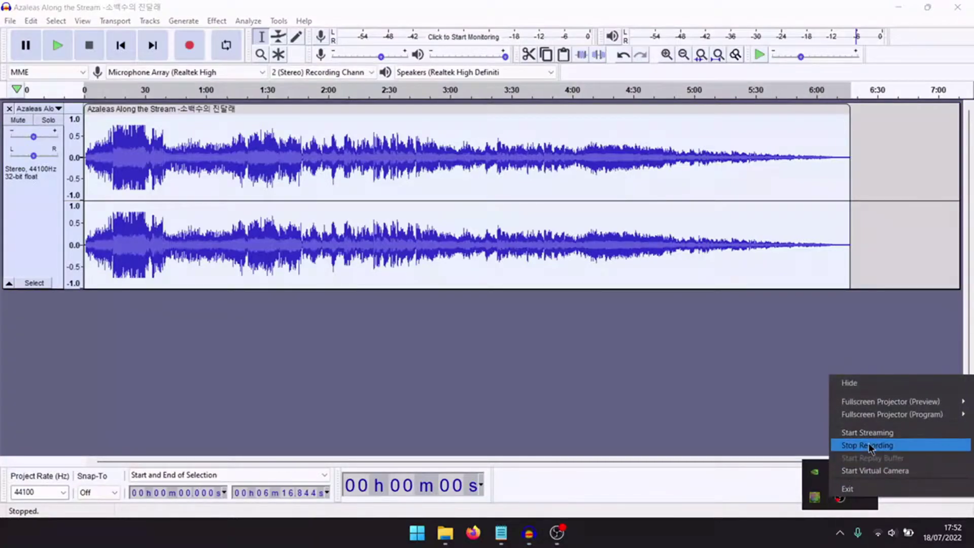
left_click(869, 445)
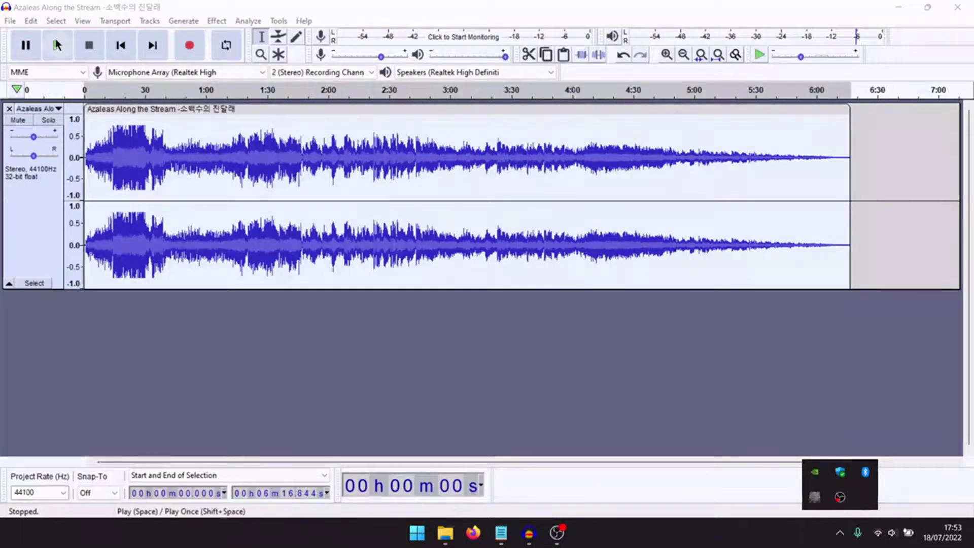
left_click(57, 45)
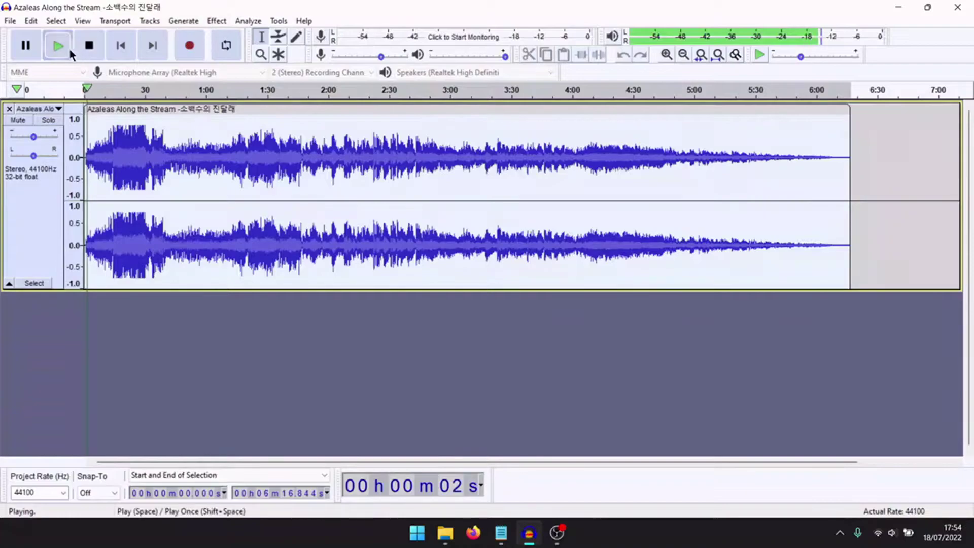
key("p")
Raise the pitch 5 semitones from C#/D♭ to F#/G♭ with Change Pitch.
left_click(217, 21)
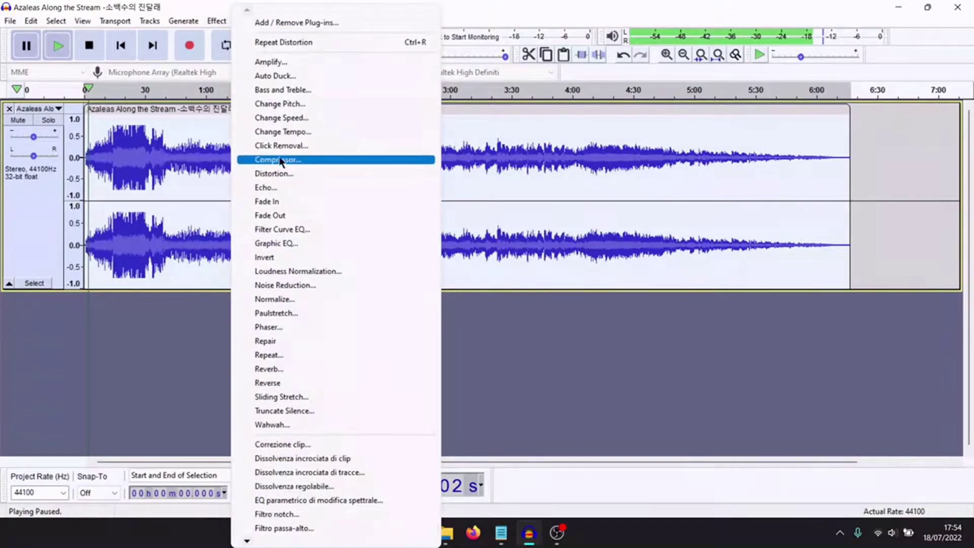
left_click(281, 103)
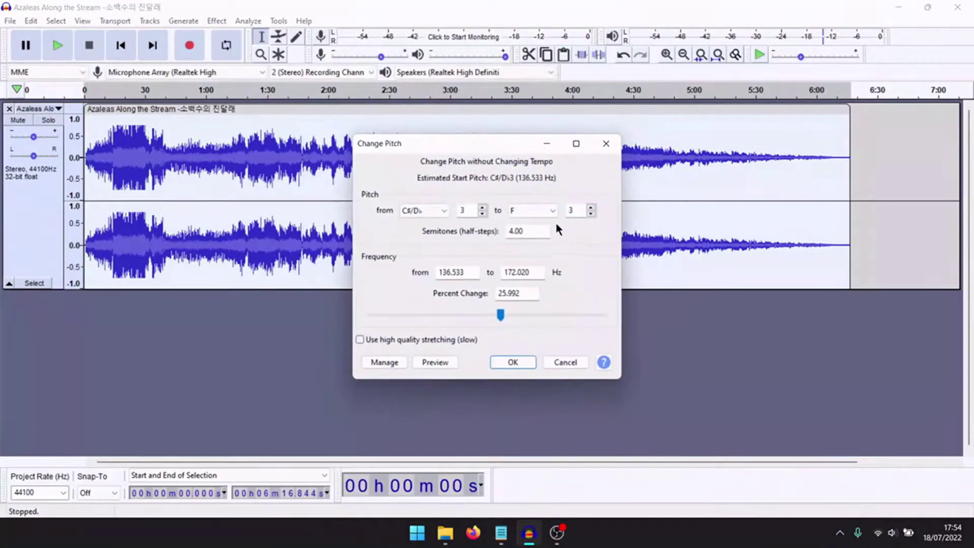
left_click(524, 210)
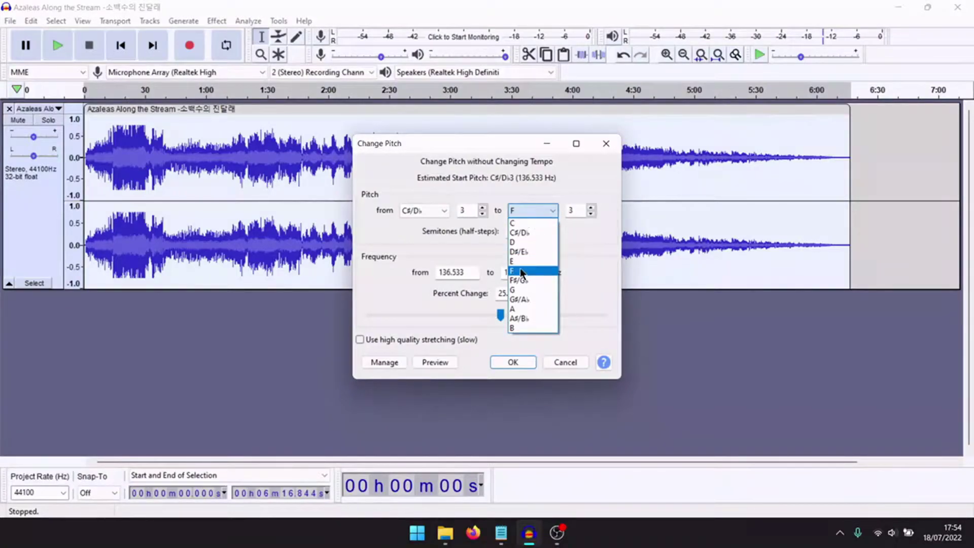
left_click(520, 280)
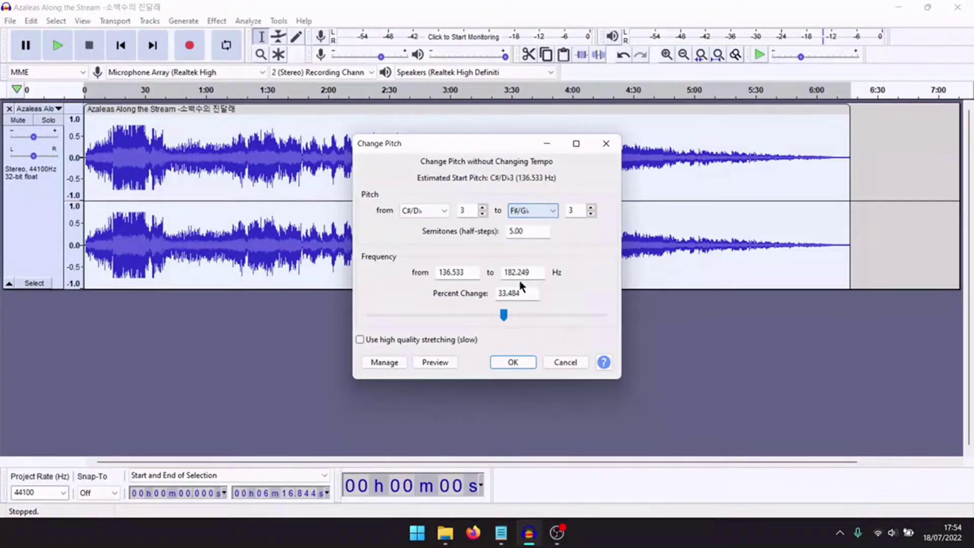
left_click(502, 361)
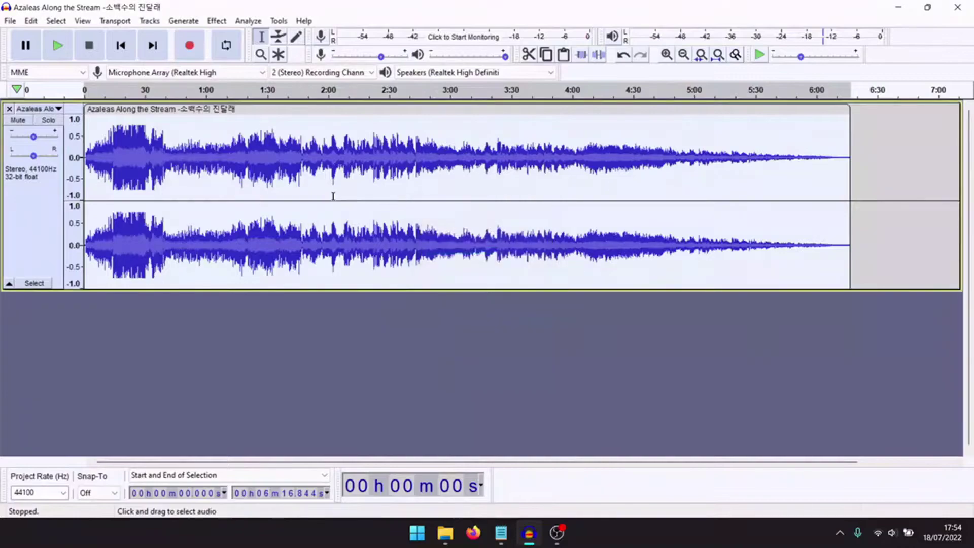
Play the pitch-shifted song for about 14 seconds, pause it, and view how-to-make.txt.
left_click(64, 46)
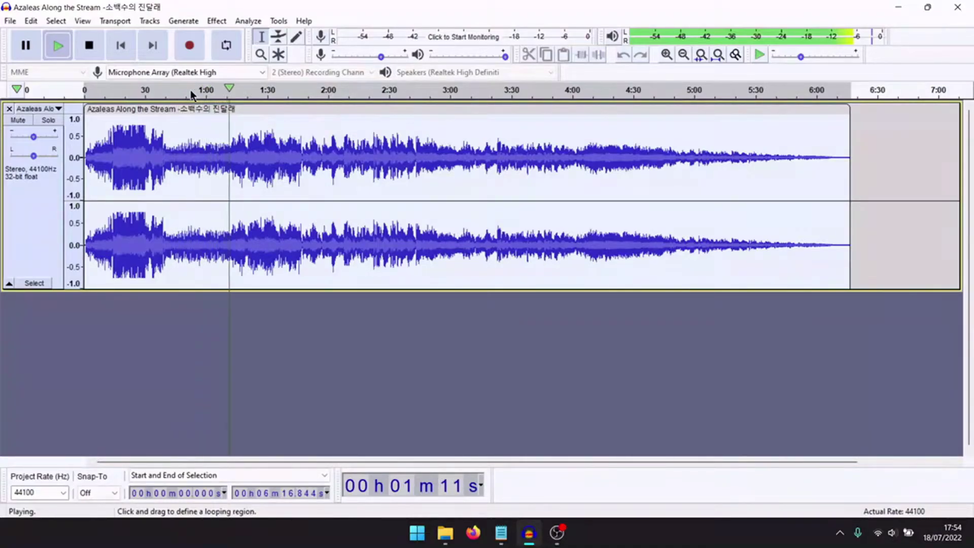
left_click(31, 47)
left_click(502, 534)
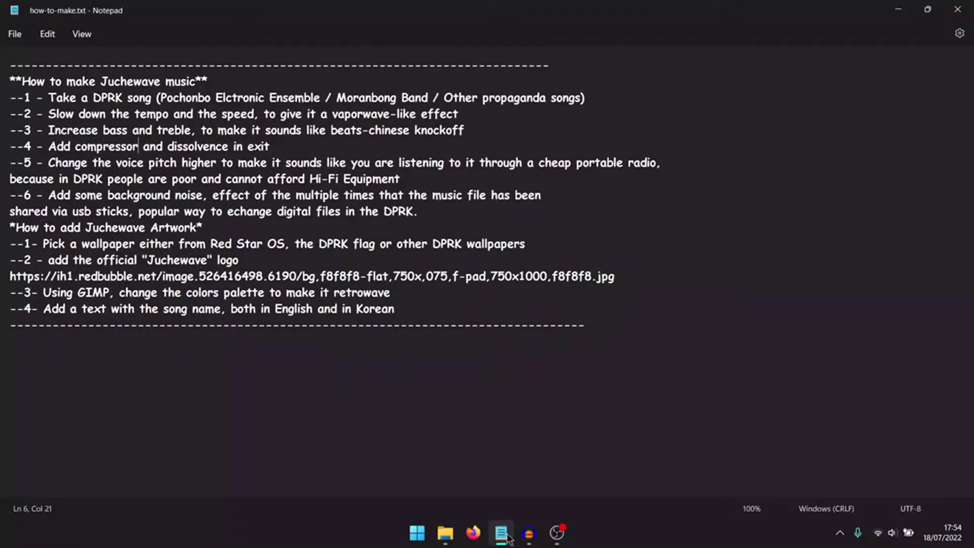
Export the song as a WAV file to the Desktop, prefixing its name with '--'.
left_click(504, 535)
left_click(10, 19)
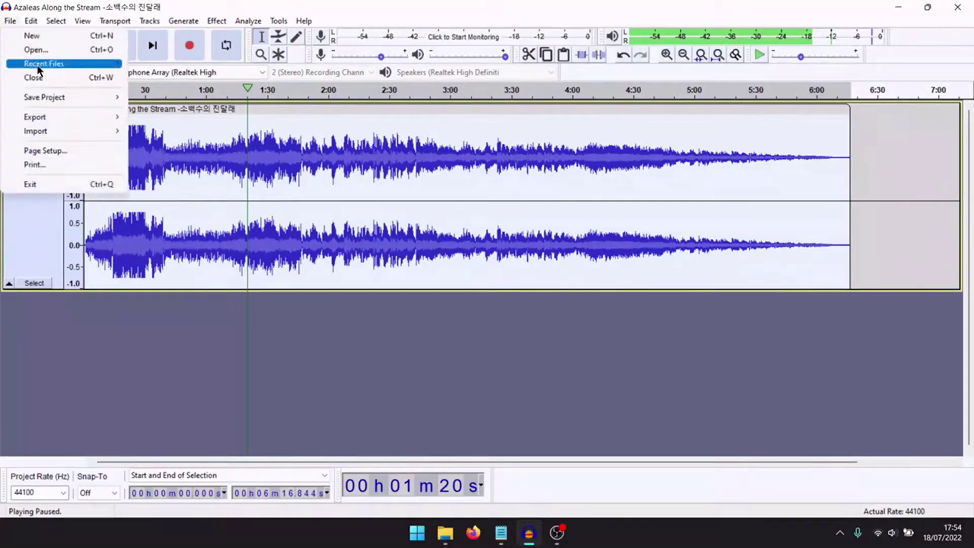
mouse_move(67, 121)
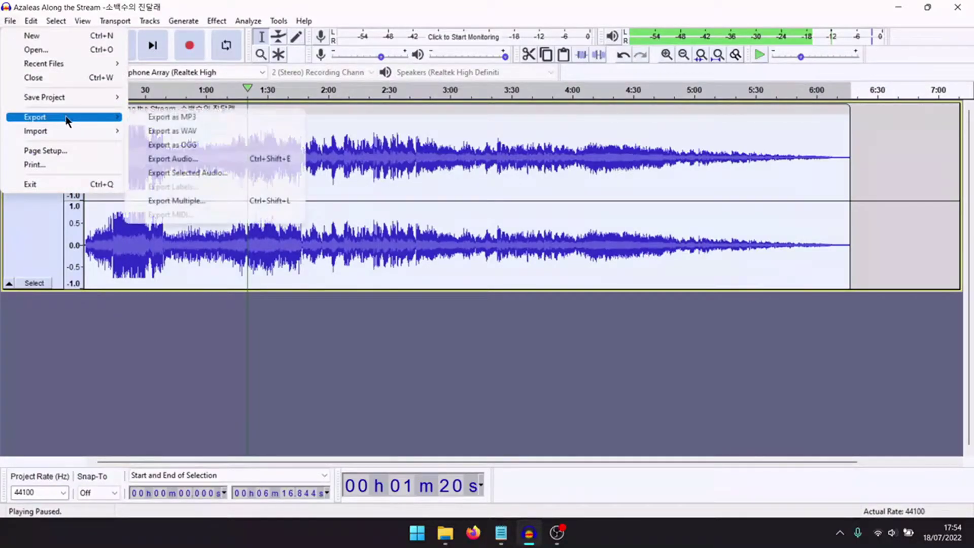
left_click(175, 130)
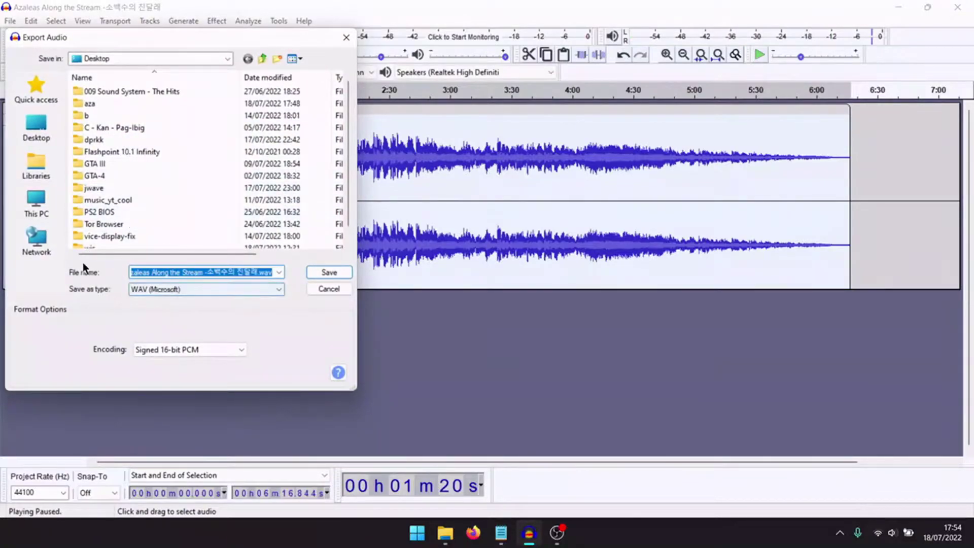
left_click(34, 128)
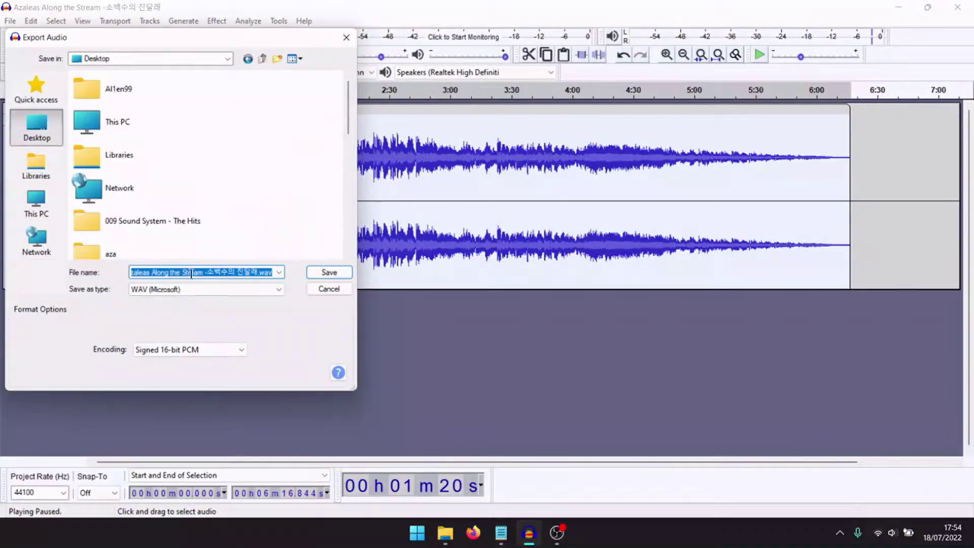
left_click_drag(191, 274, 107, 271)
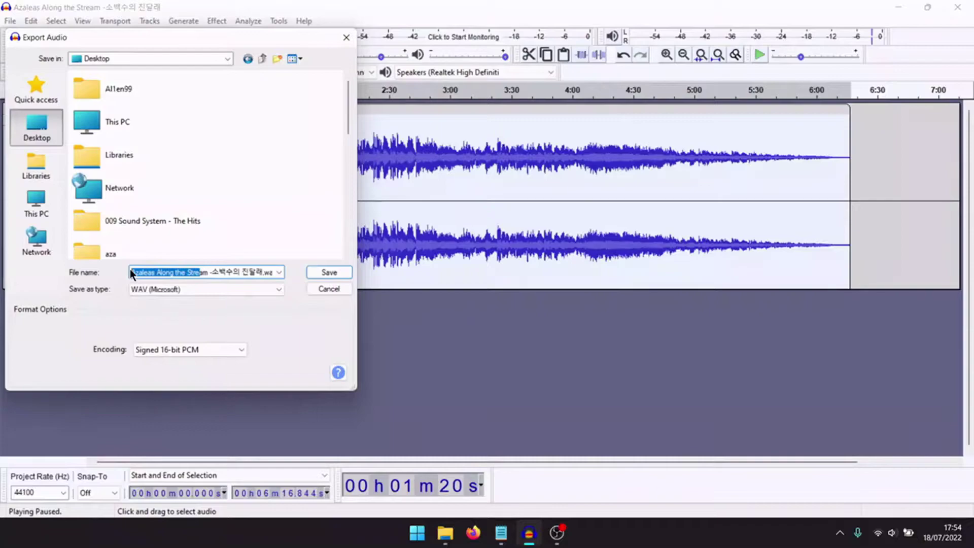
left_click(131, 272)
type("--")
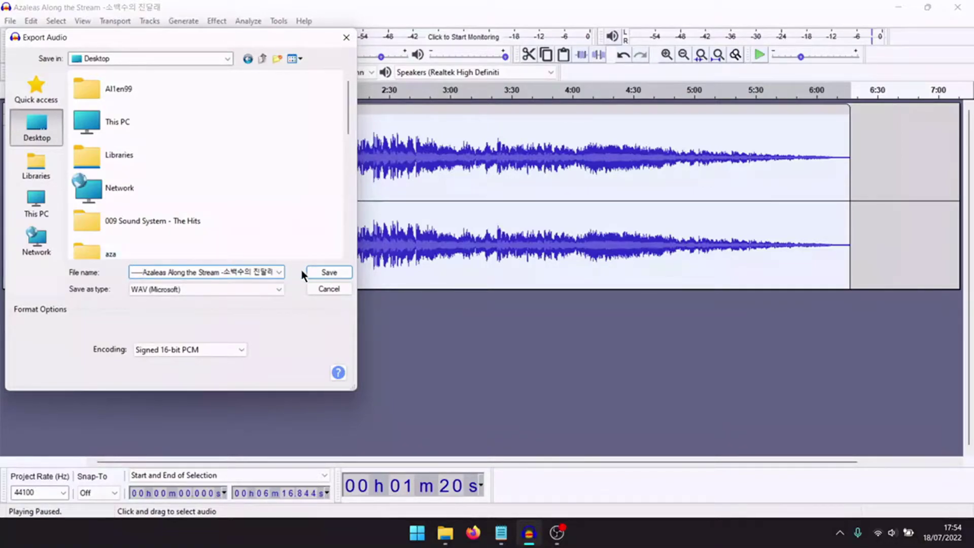
left_click(338, 273)
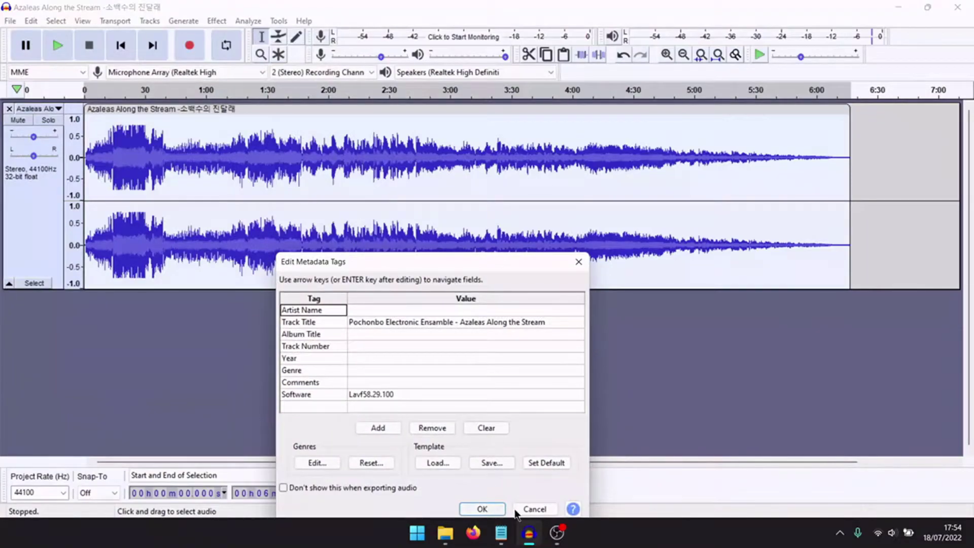
left_click(494, 506)
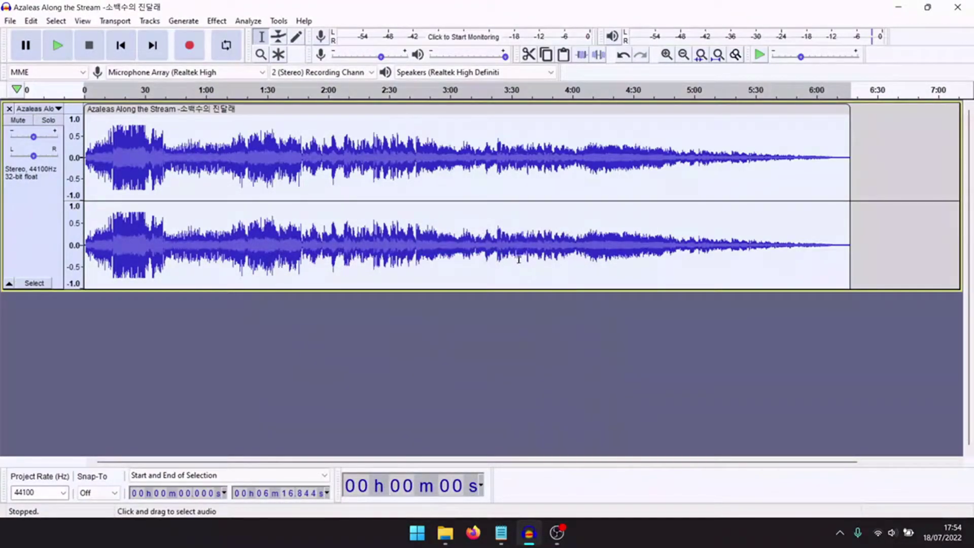
Close Audacity without saving and bring the aza folder window forward, closing the Videos window.
left_click(957, 7)
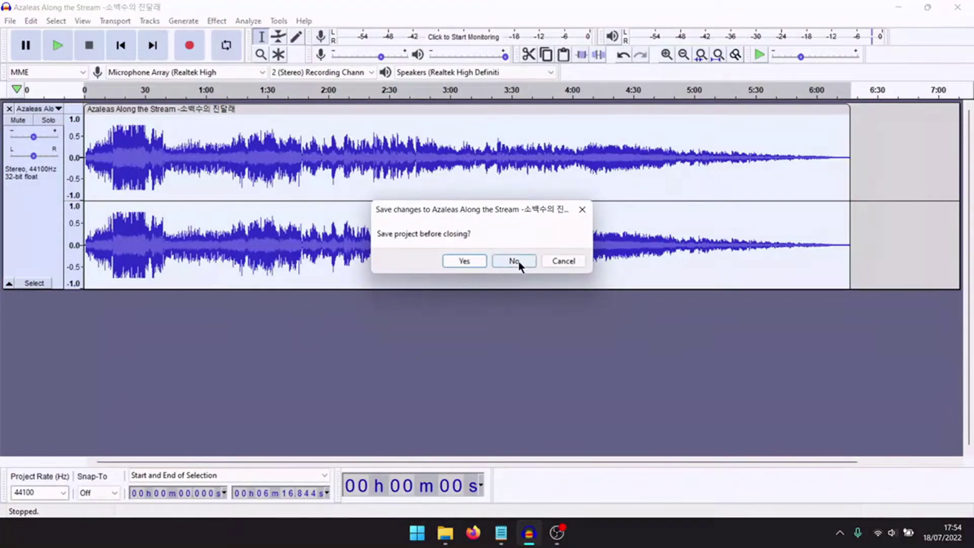
left_click(514, 261)
left_click(494, 355)
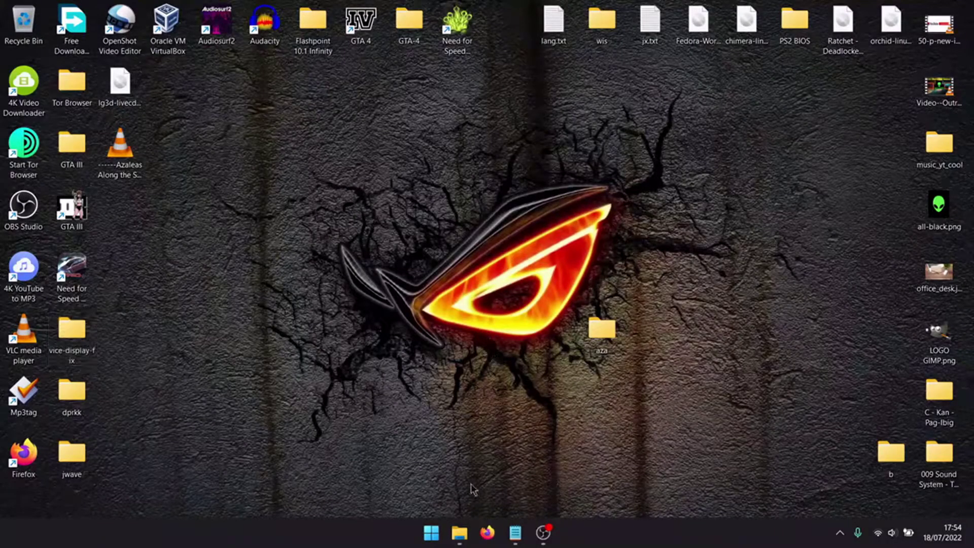
mouse_move(459, 531)
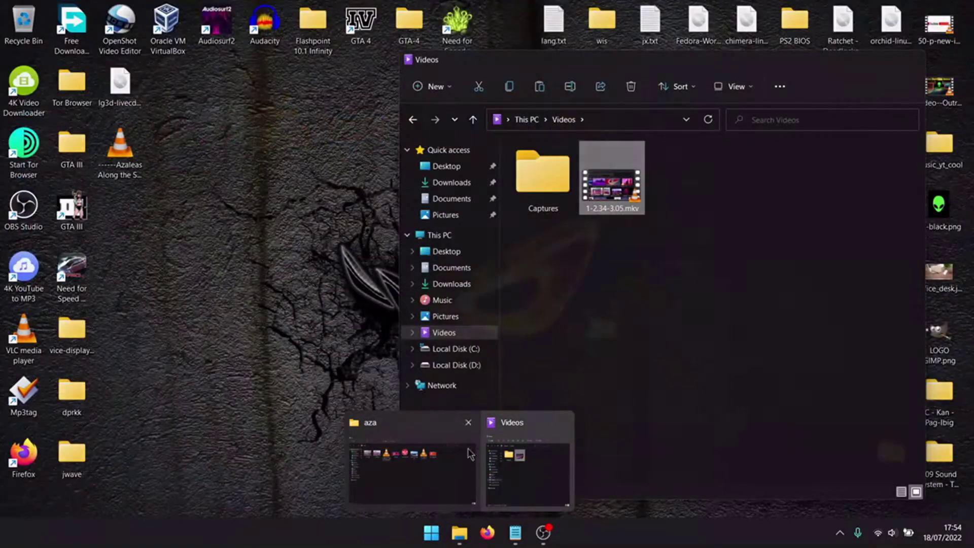
left_click(451, 469)
mouse_move(459, 532)
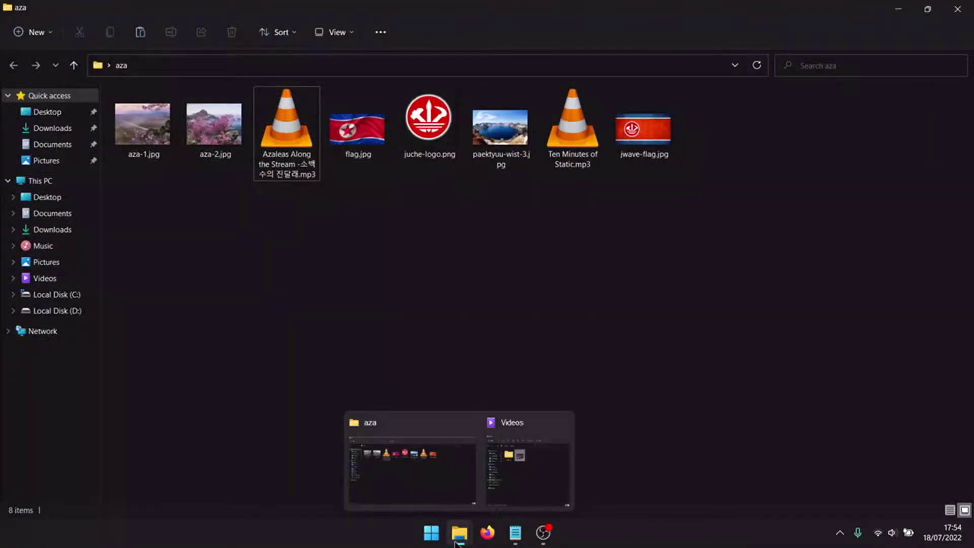
left_click(561, 422)
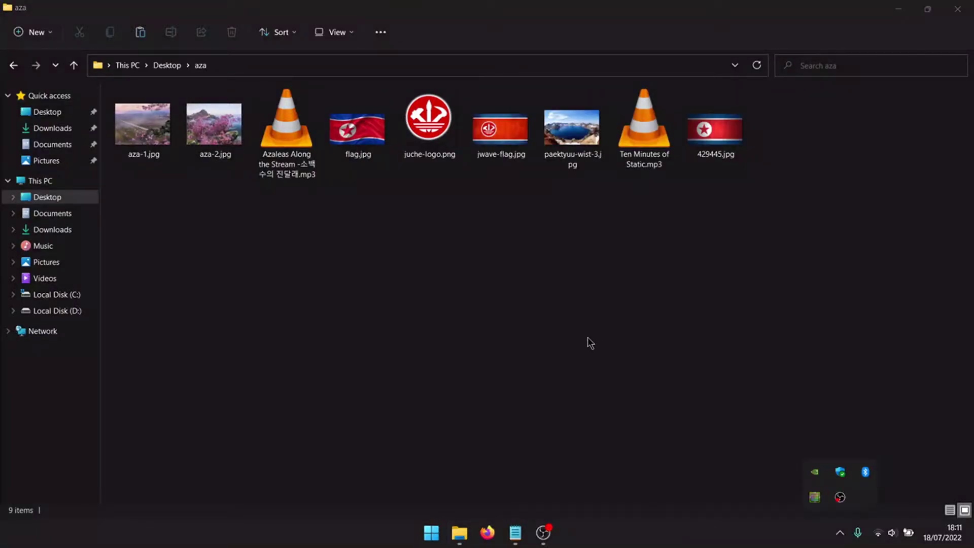
left_click(531, 310)
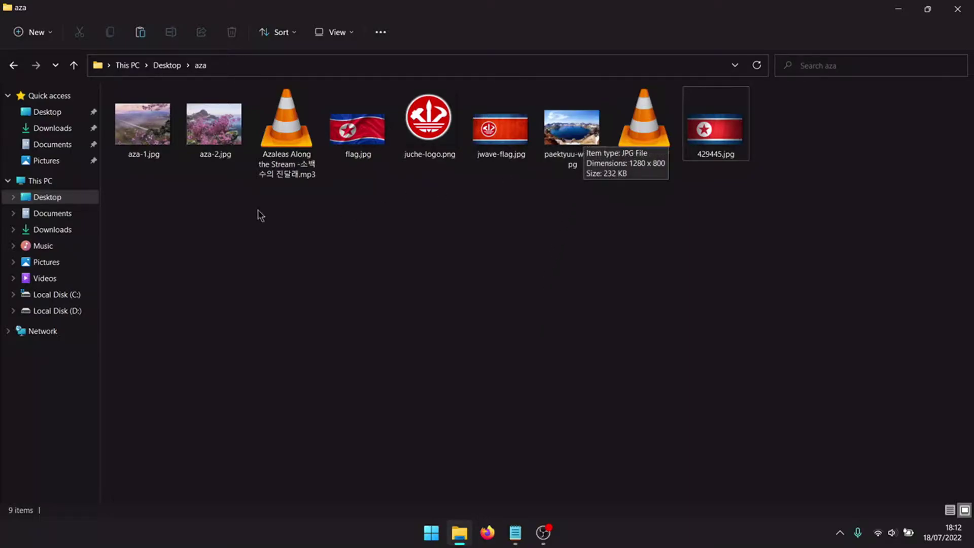
Open aza-2.jpg from the aza folder with GIMP.
right_click(211, 132)
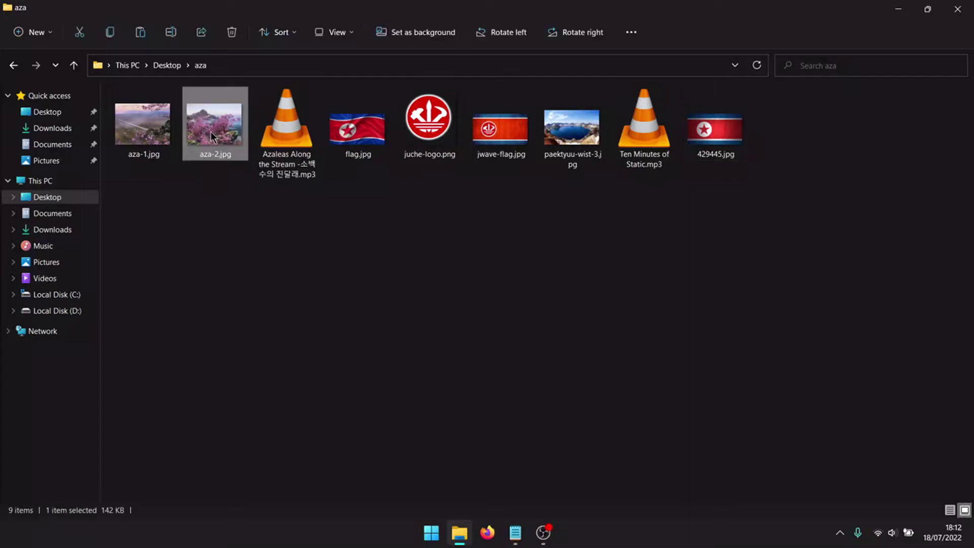
mouse_move(269, 196)
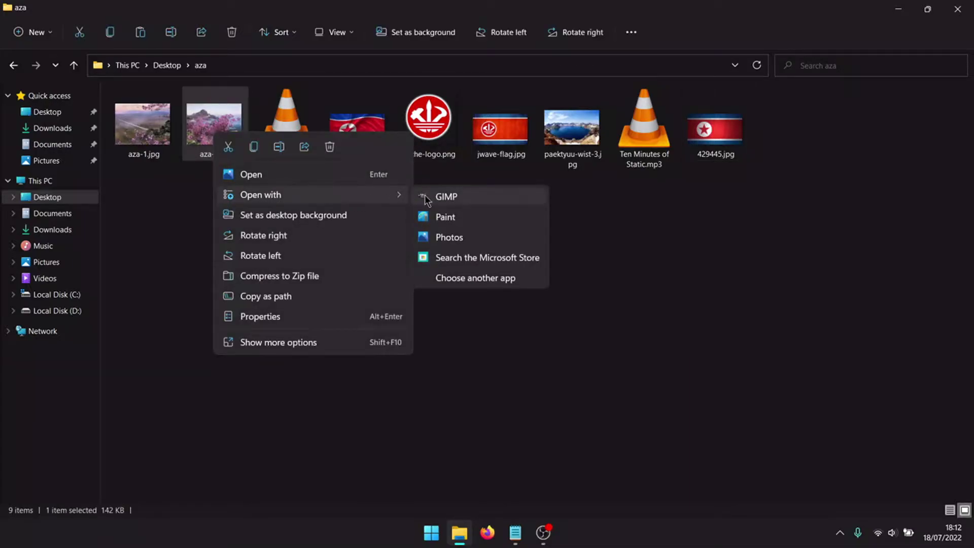
left_click(426, 197)
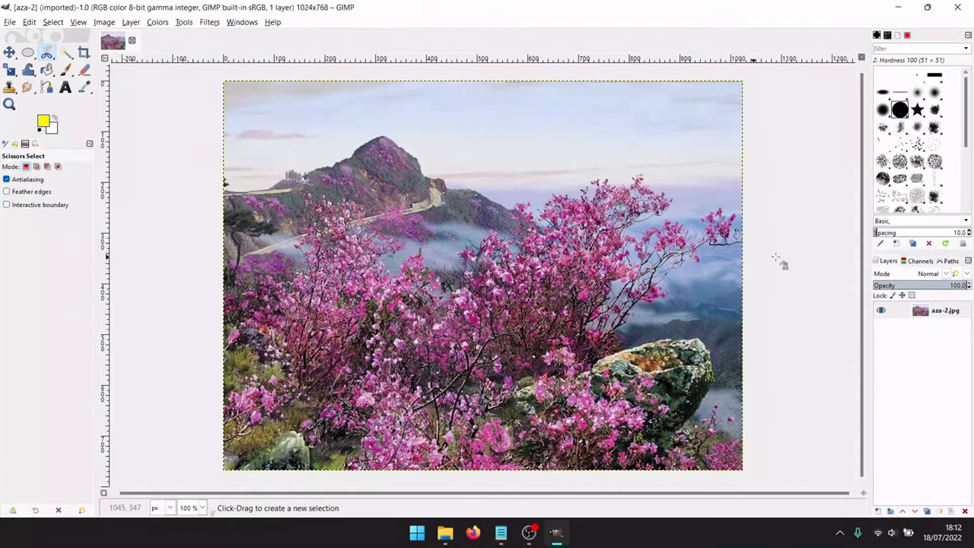
Add an alpha channel to the aza-2 layer and start the outline along the left bush.
right_click(896, 305)
left_click(848, 294)
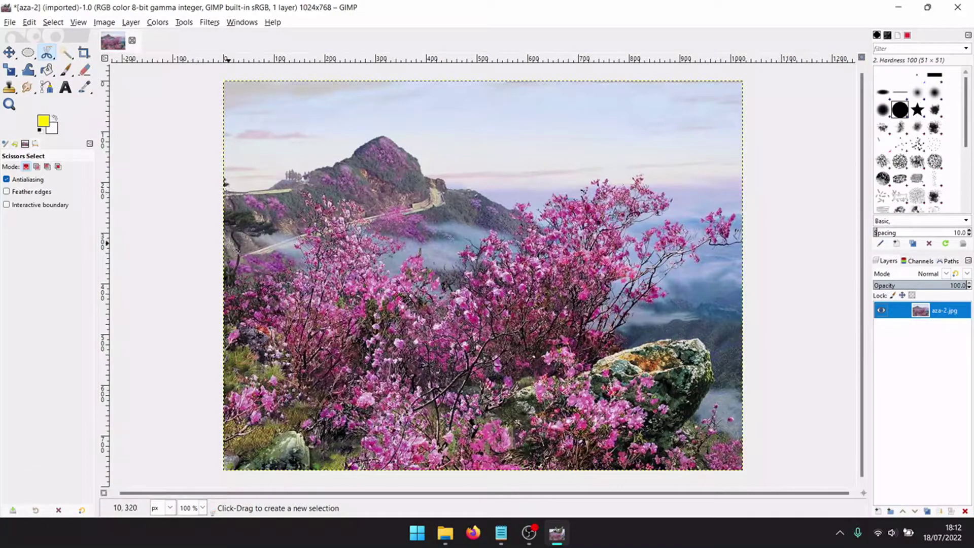
left_click(232, 252)
left_click(280, 248)
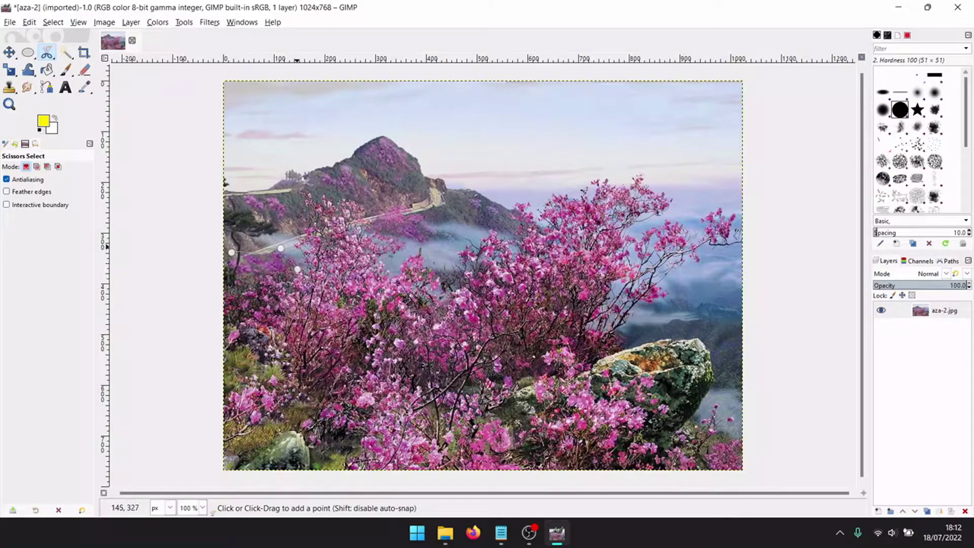
left_click(312, 212)
left_click(309, 201)
left_click(333, 201)
left_click(356, 209)
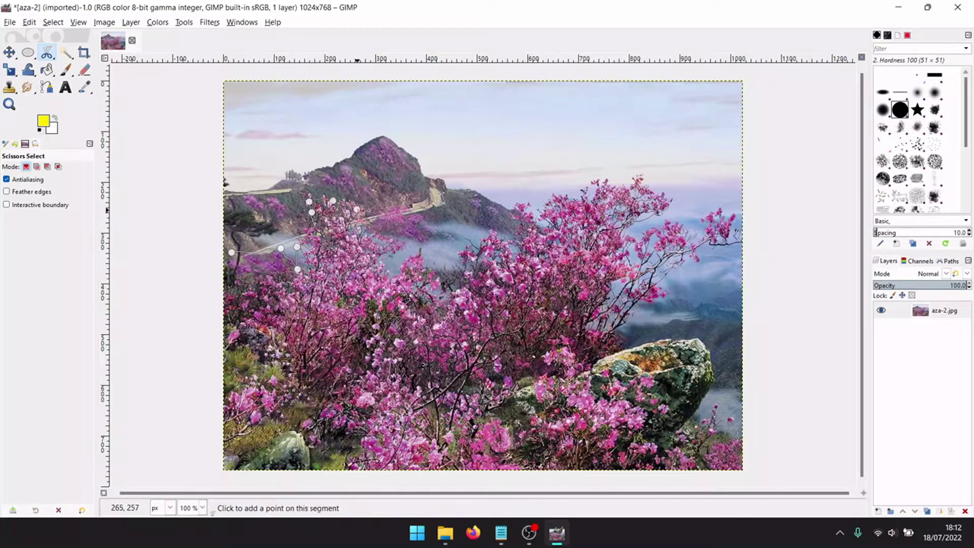
left_click(362, 232)
left_click(381, 235)
left_click(400, 245)
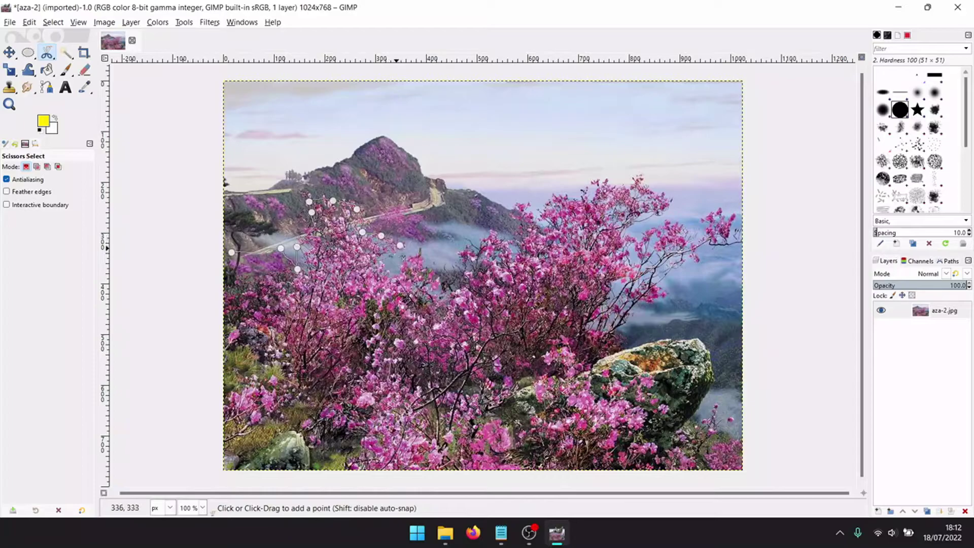
left_click(412, 259)
left_click(428, 274)
Trace the outline over the middle bush, up the right bush and across the top-right branches.
left_click(463, 287)
left_click(468, 262)
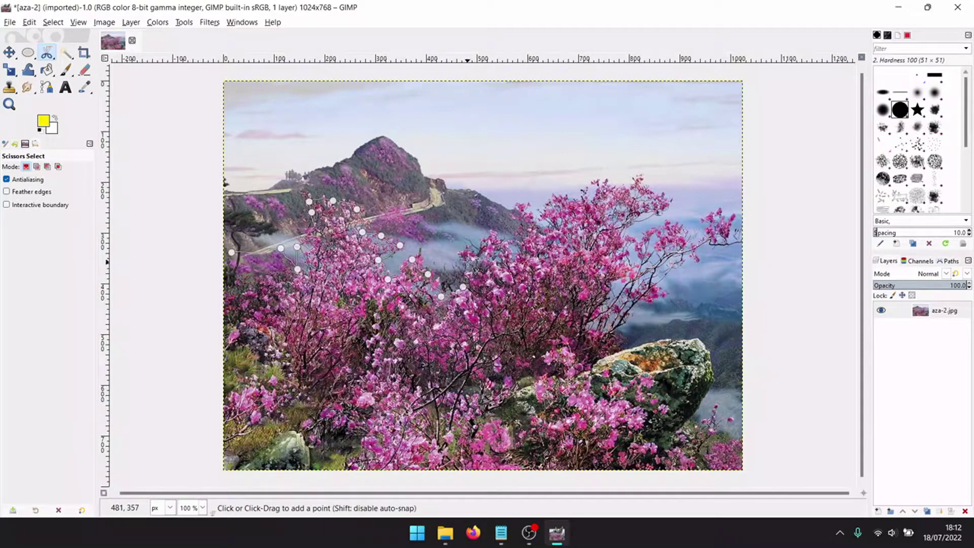
left_click(473, 243)
left_click(502, 234)
left_click(515, 257)
left_click(516, 216)
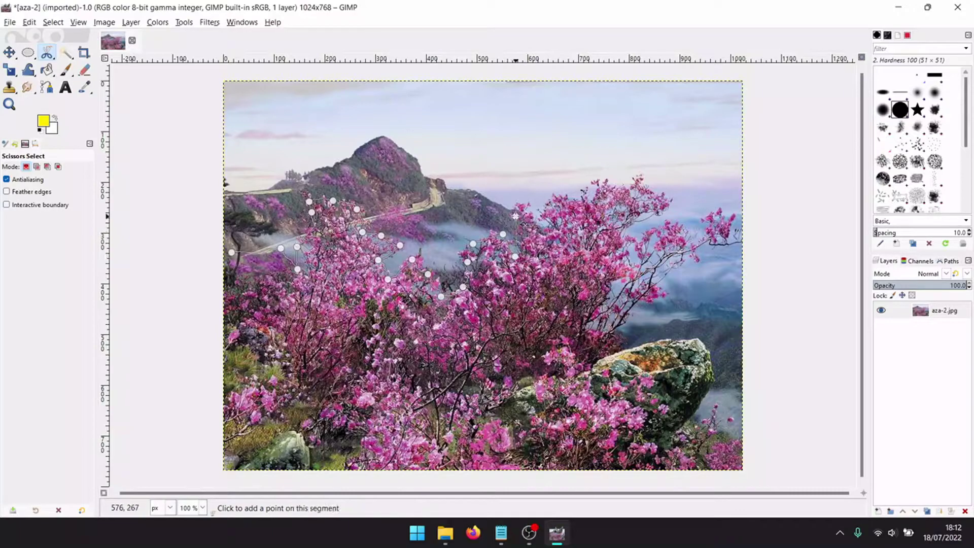
left_click(528, 206)
left_click(546, 224)
left_click(548, 200)
left_click(572, 199)
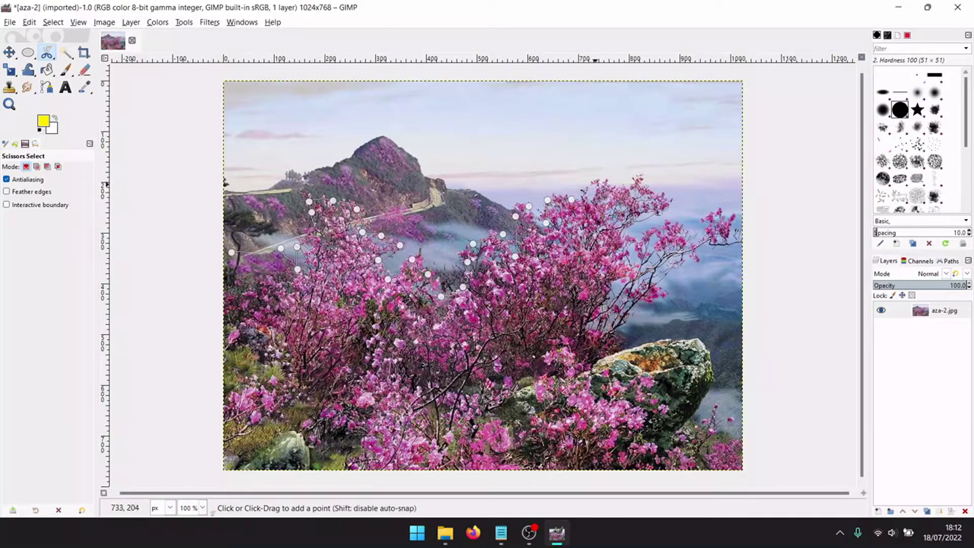
left_click(597, 183)
left_click(618, 182)
left_click(652, 188)
left_click(670, 205)
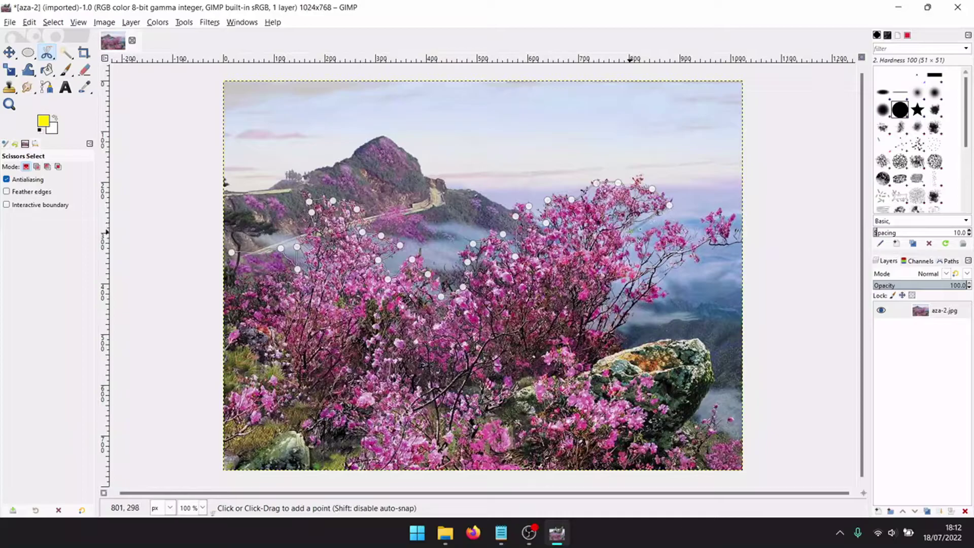
Bring the outline down the right side, around the rock and along the image's bottom edge.
left_click(630, 232)
left_click(676, 228)
left_click(694, 235)
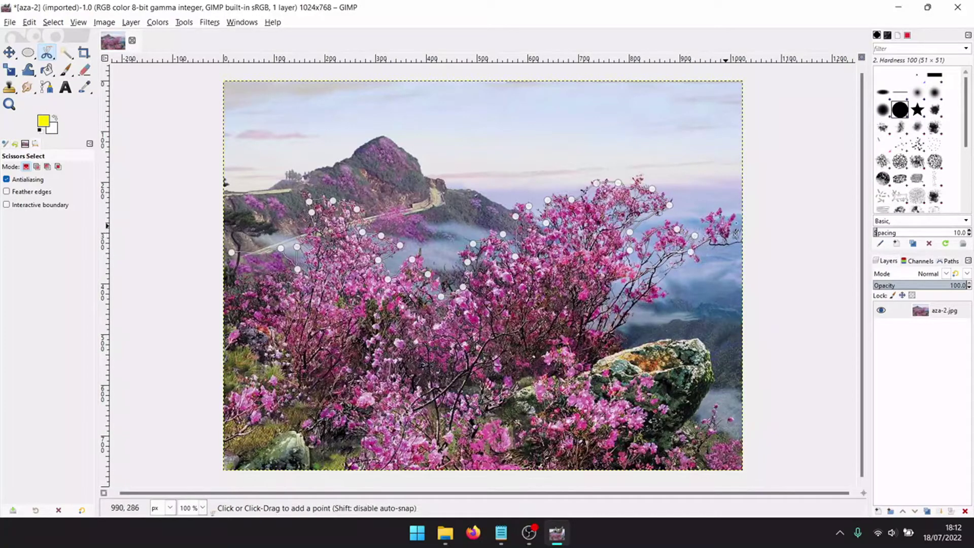
left_click(657, 293)
left_click(607, 332)
left_click(585, 364)
left_click(602, 373)
left_click(647, 375)
left_click(664, 421)
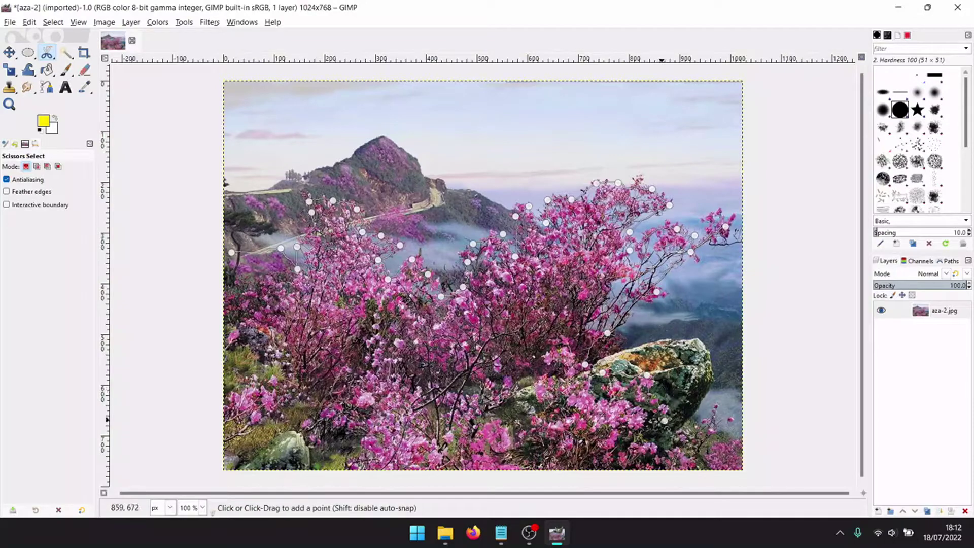
left_click(623, 444)
left_click(555, 461)
left_click(465, 469)
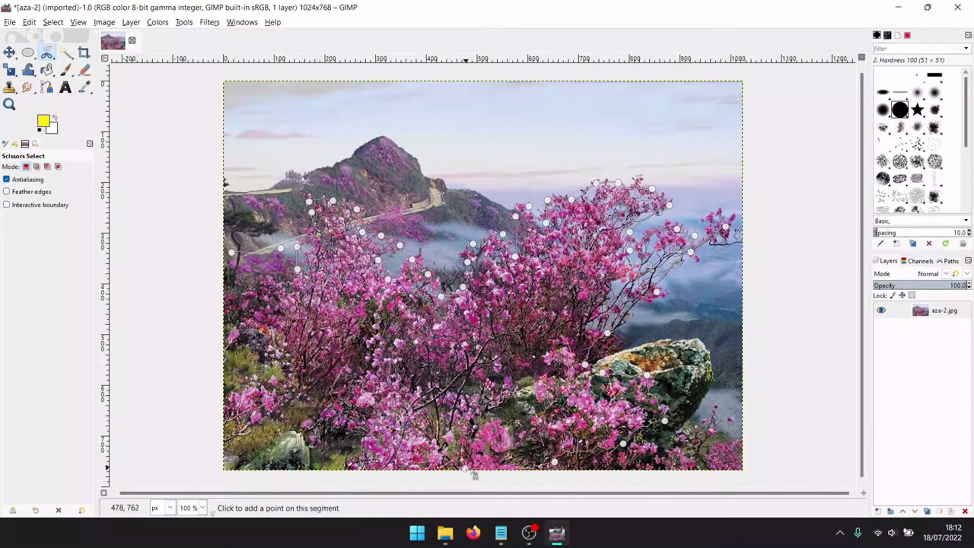
left_click(346, 473)
Outline the lower flowers and lower-left bush, closing the curve on its starting point.
left_click(354, 434)
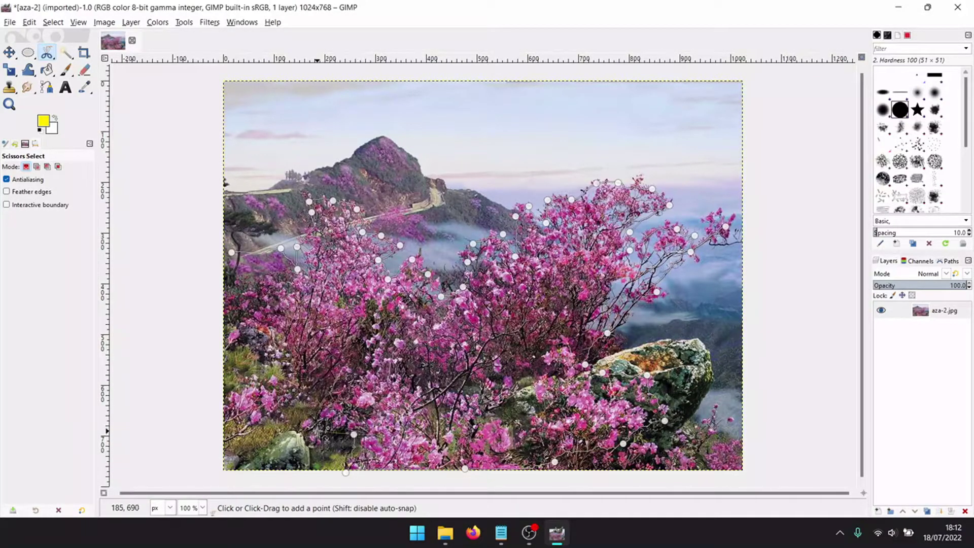
left_click(317, 431)
left_click(318, 395)
left_click(287, 389)
left_click(244, 434)
left_click(225, 408)
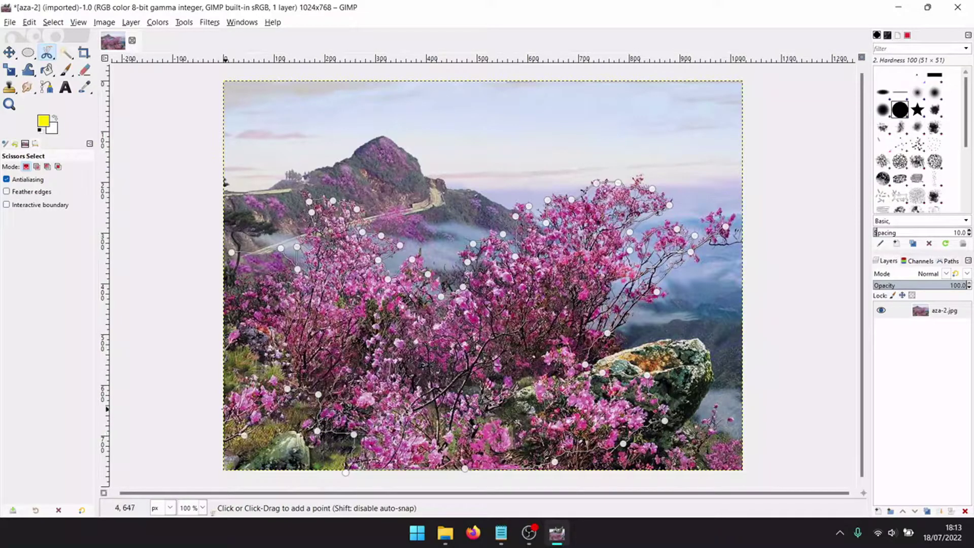
left_click(292, 379)
left_click(240, 299)
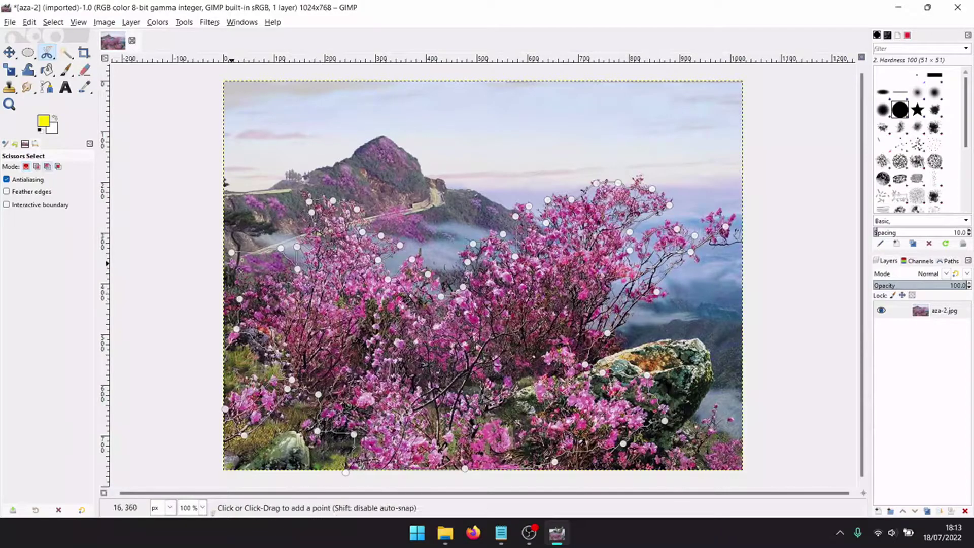
left_click(231, 253)
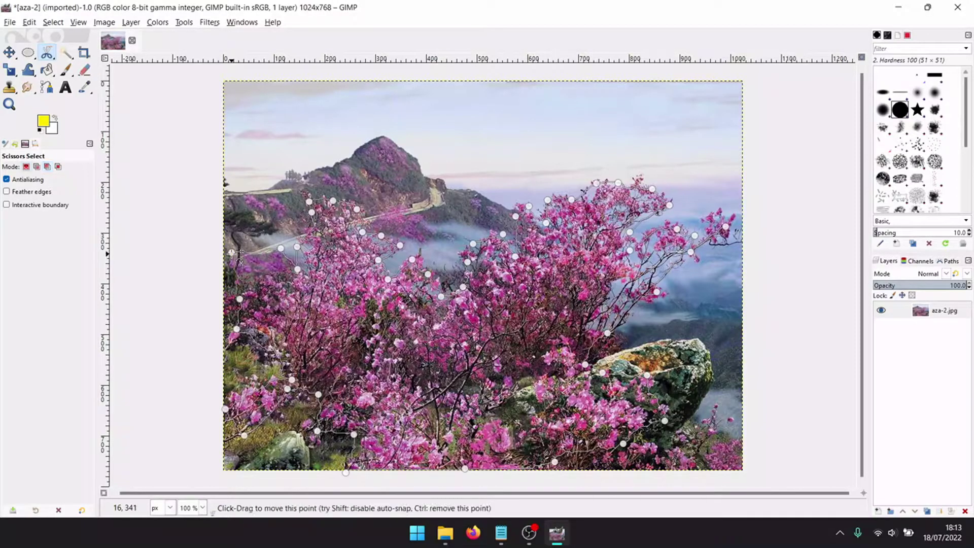
Turn the outline into a selection, invert it and delete the background to transparency.
key("Return")
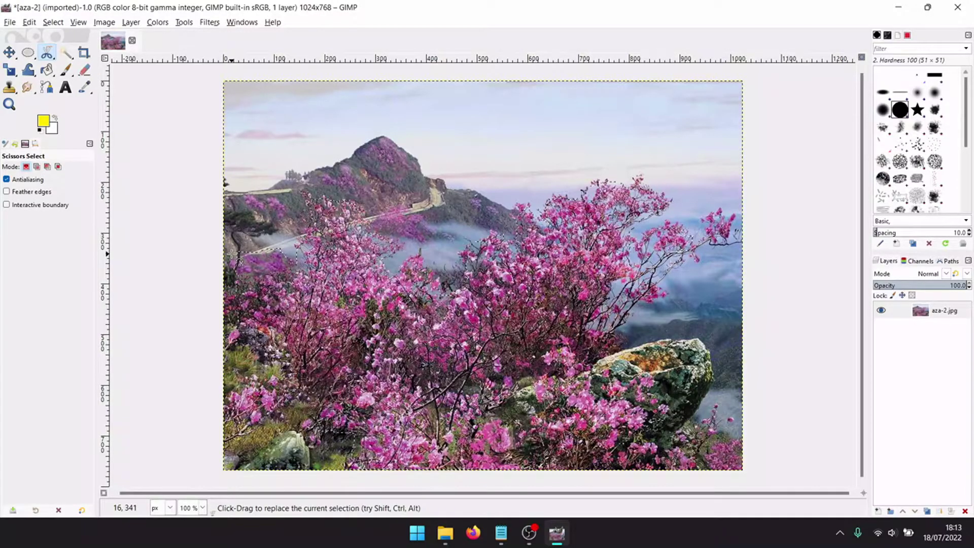
left_click(59, 22)
left_click(68, 62)
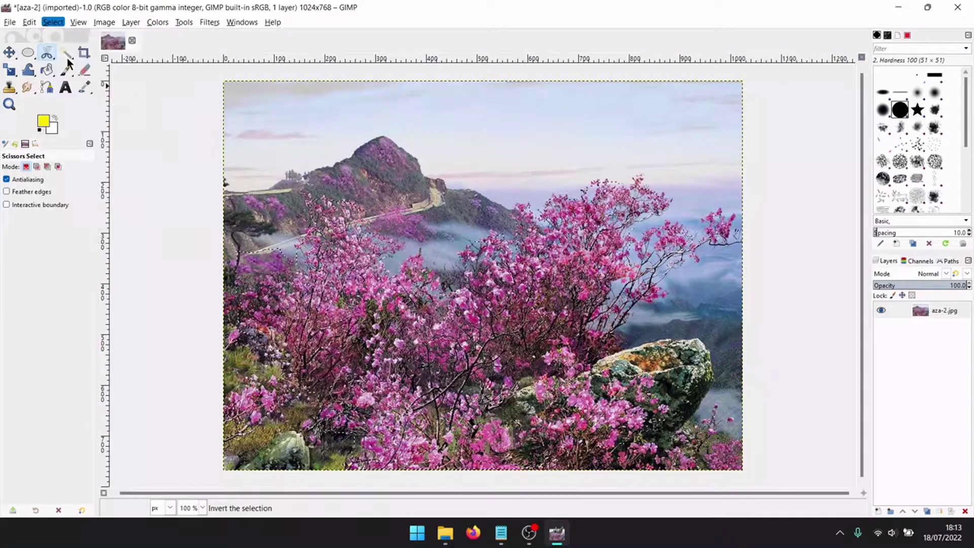
key("Delete")
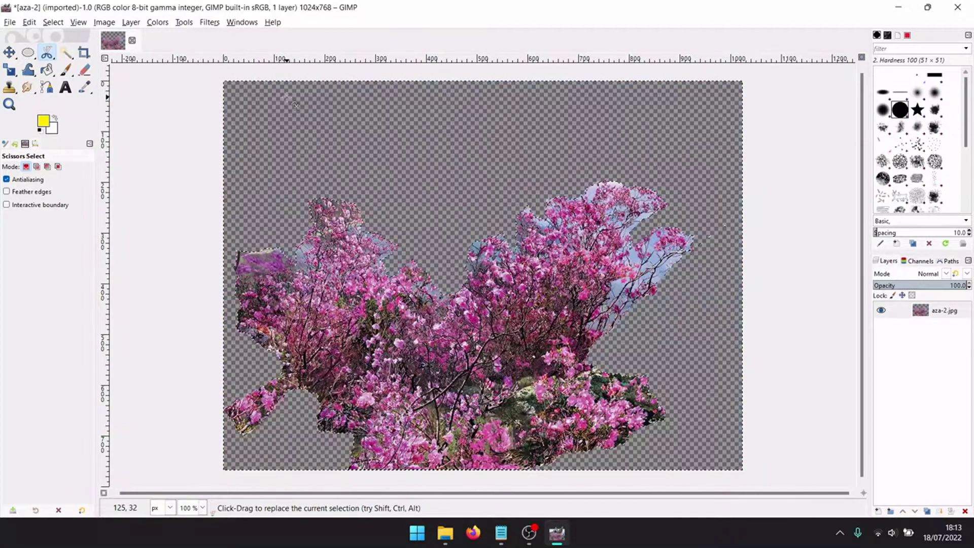
Export the cut-out as azaleas-2.png in the aza folder.
left_click(10, 22)
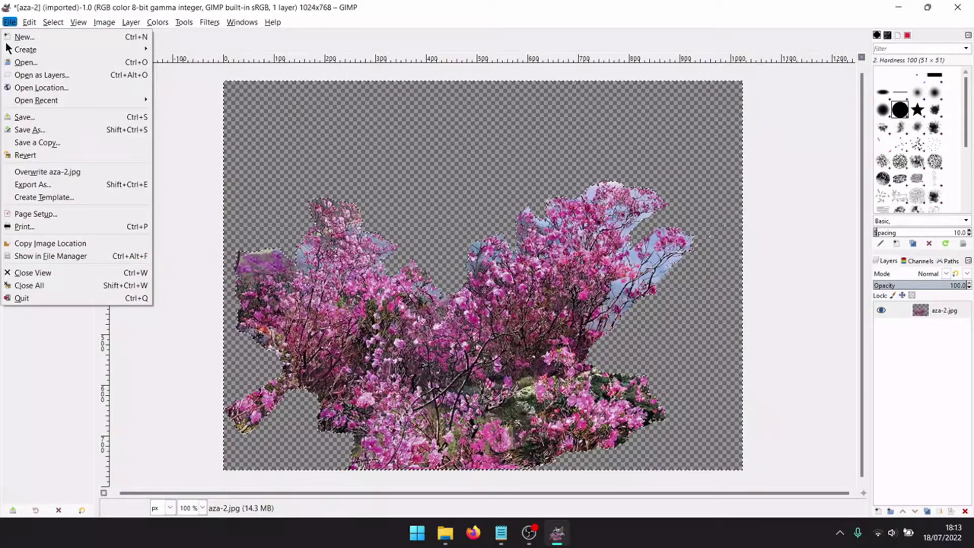
left_click(23, 183)
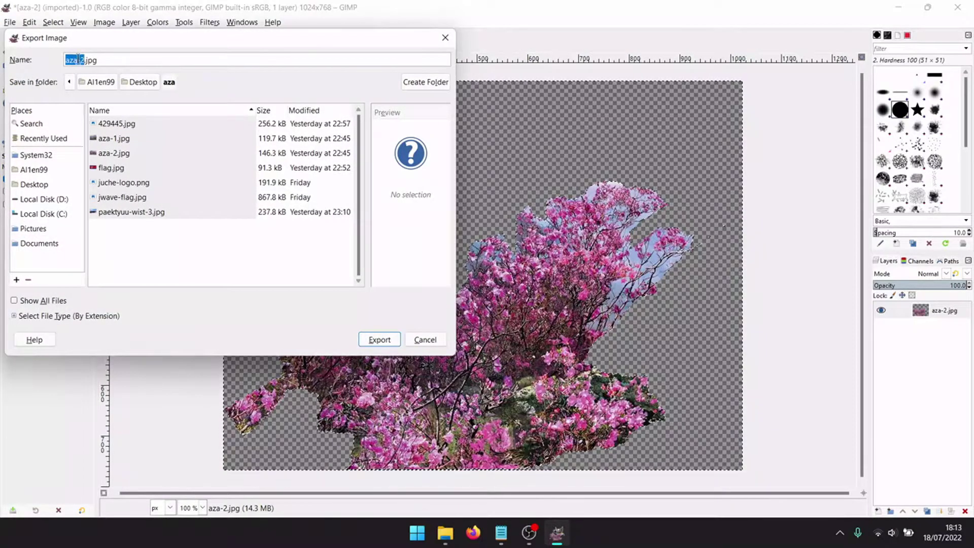
left_click(76, 59)
type("leas")
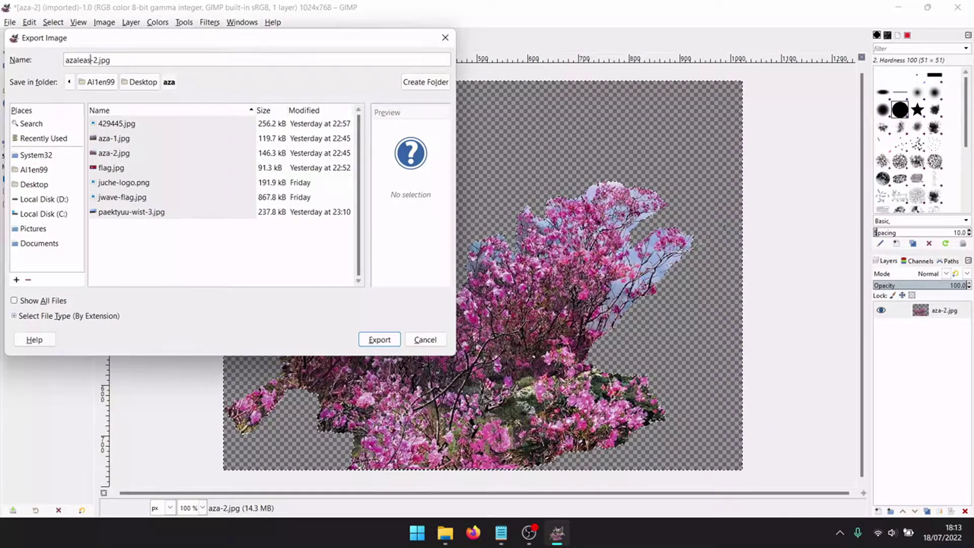
left_click(132, 59)
key("BackSpace")
key("BackSpace")
type("png")
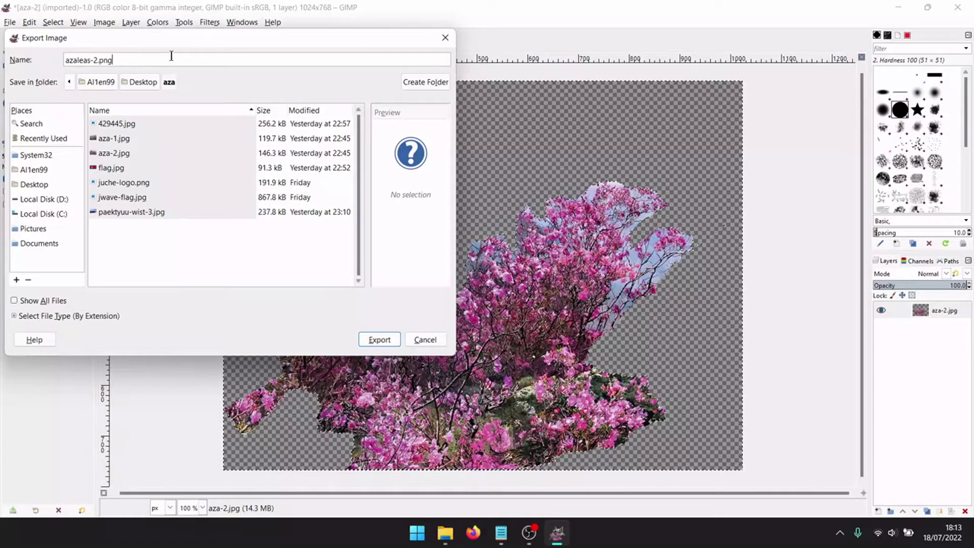
left_click(385, 340)
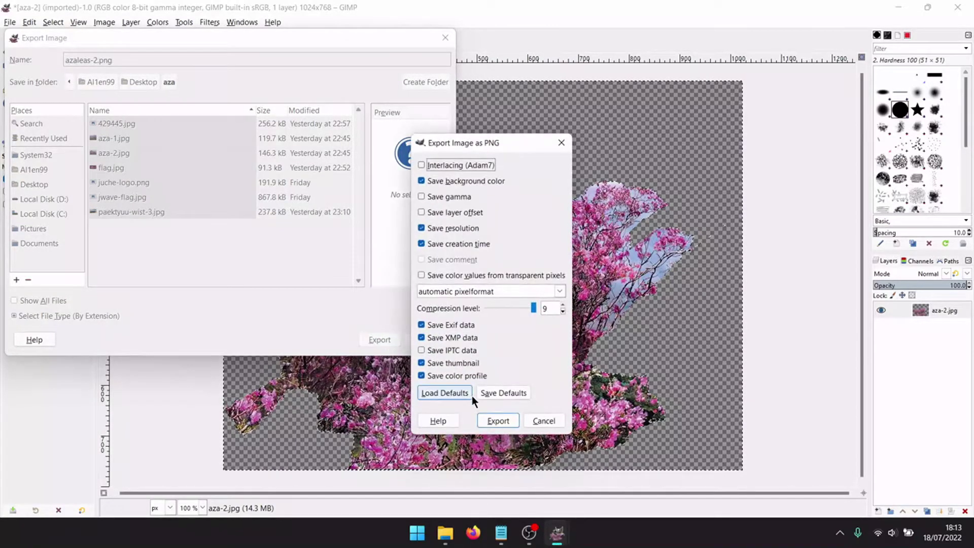
left_click(495, 420)
Quit GIMP discarding changes, then open aza-1.jpg from the aza folder with GIMP.
left_click(957, 7)
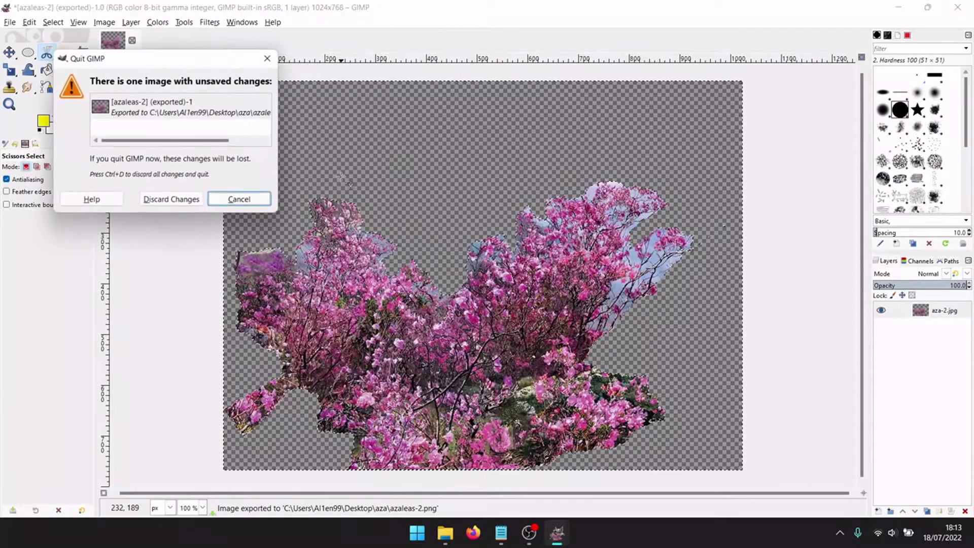
left_click(154, 200)
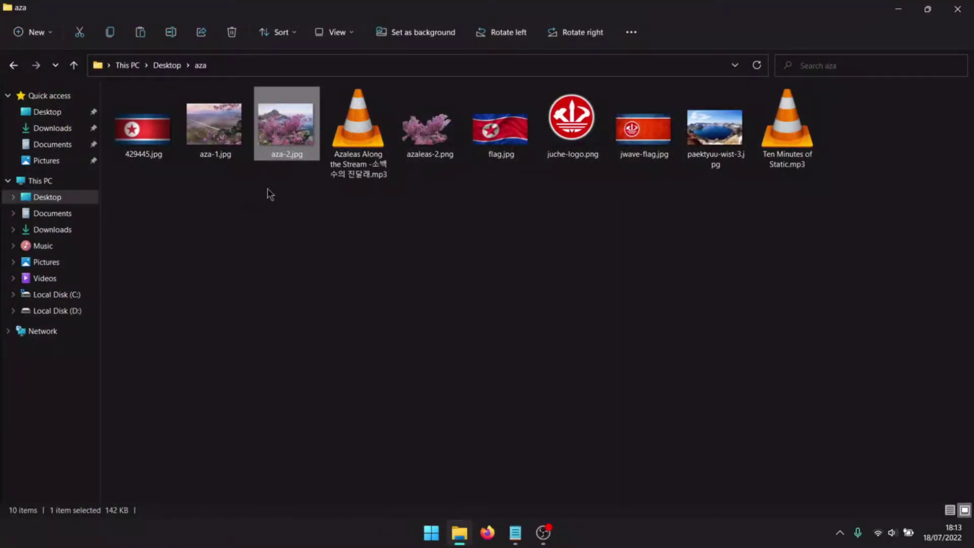
left_click(531, 205)
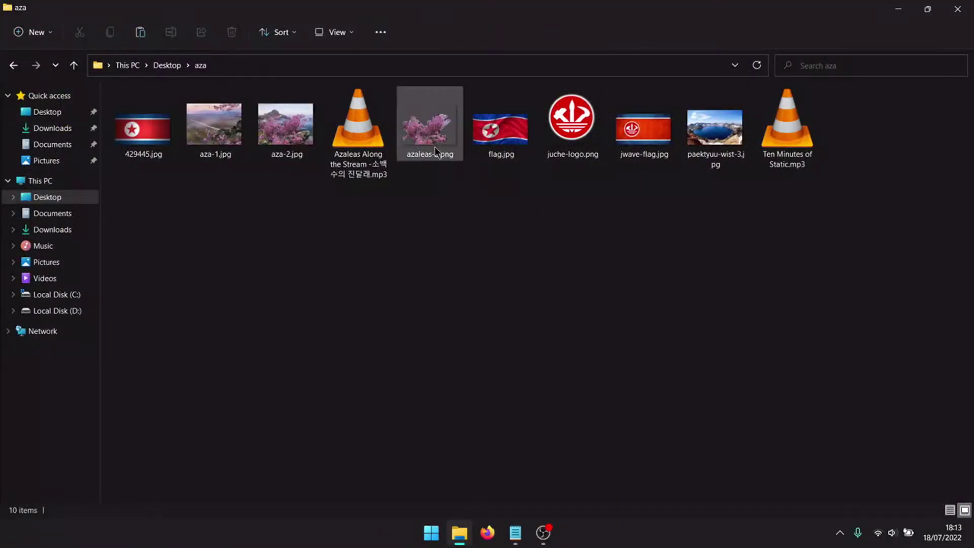
right_click(225, 133)
mouse_move(297, 200)
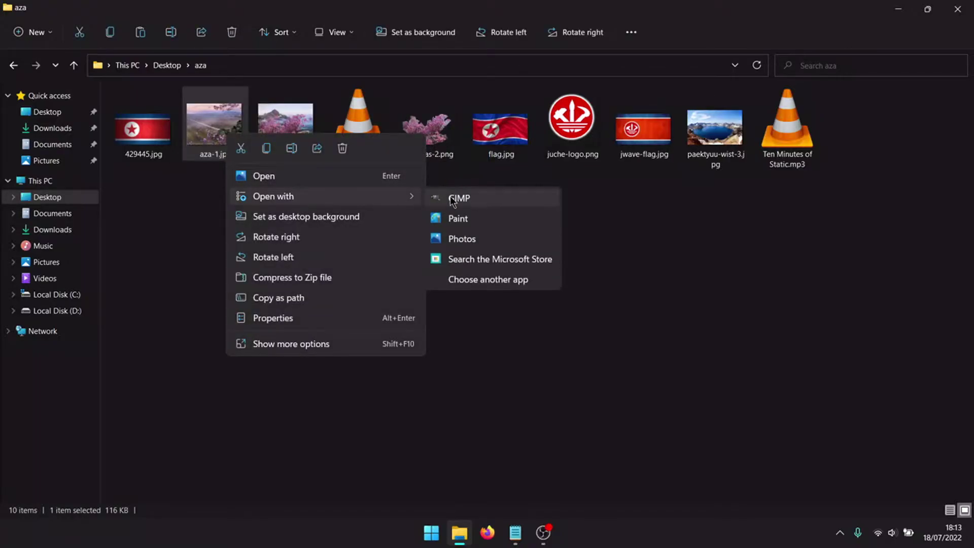
left_click(453, 200)
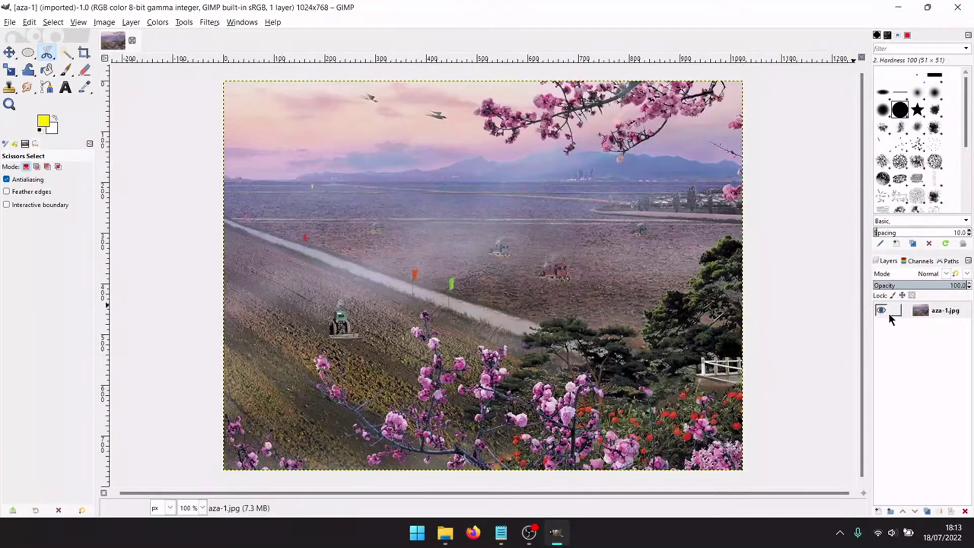
Add an alpha channel to the aza-1 layer and outline from the lower-left corner around the right red blossoms.
right_click(907, 308)
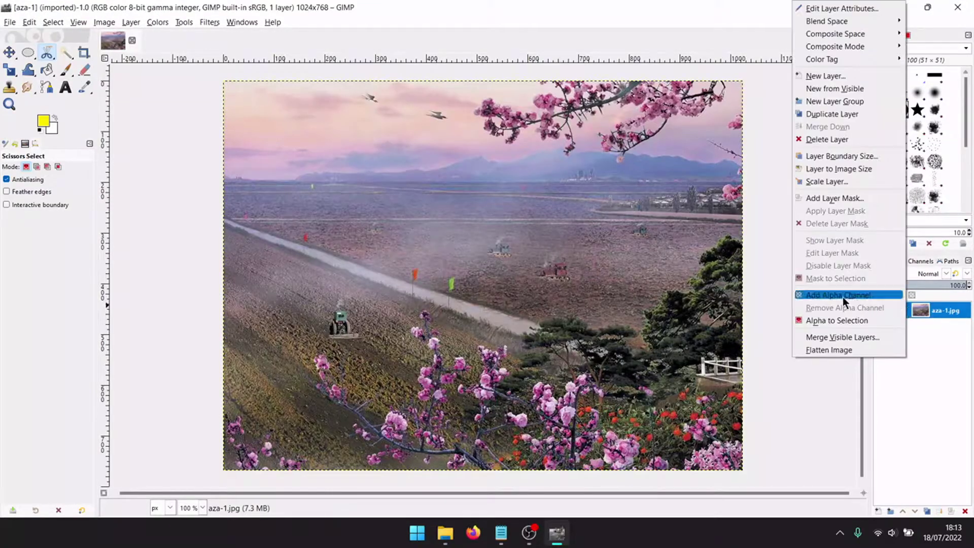
left_click(842, 295)
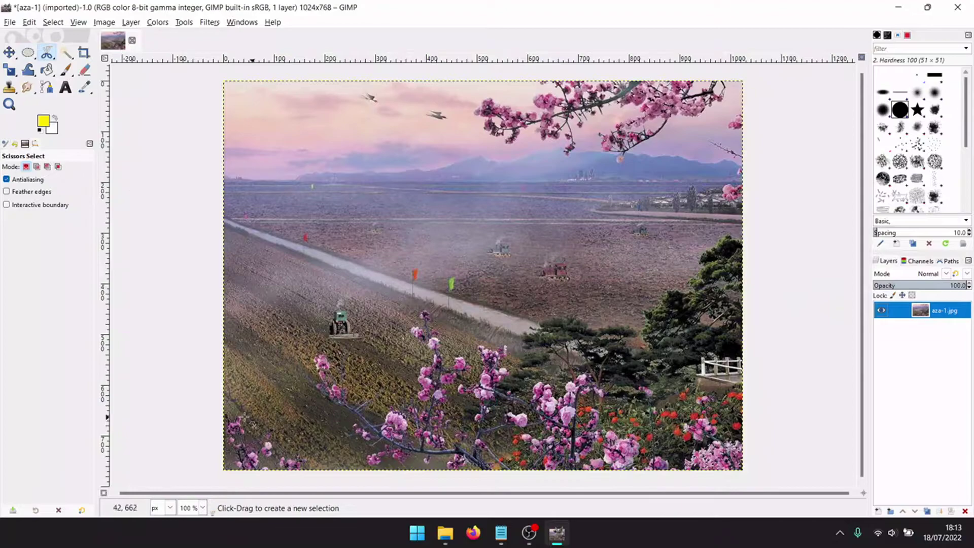
left_click(236, 468)
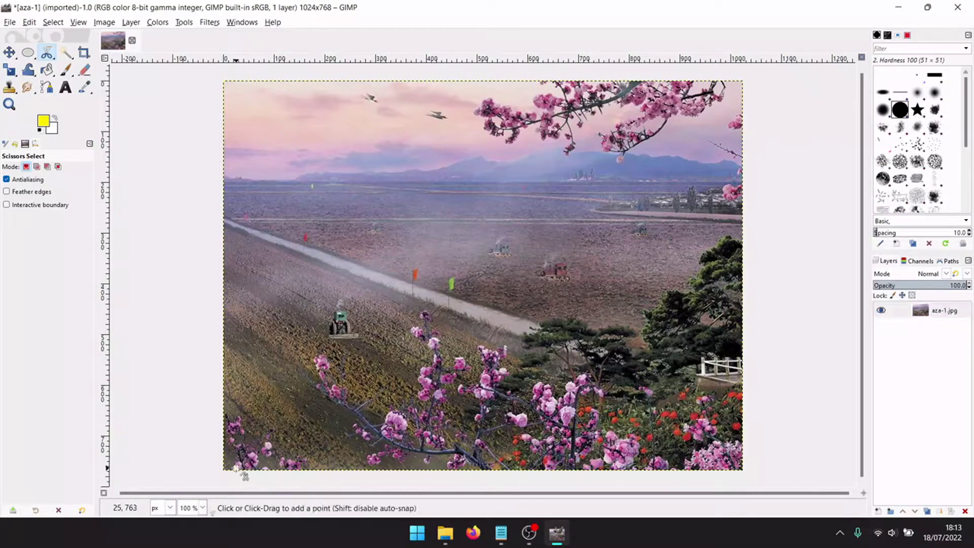
left_click(737, 467)
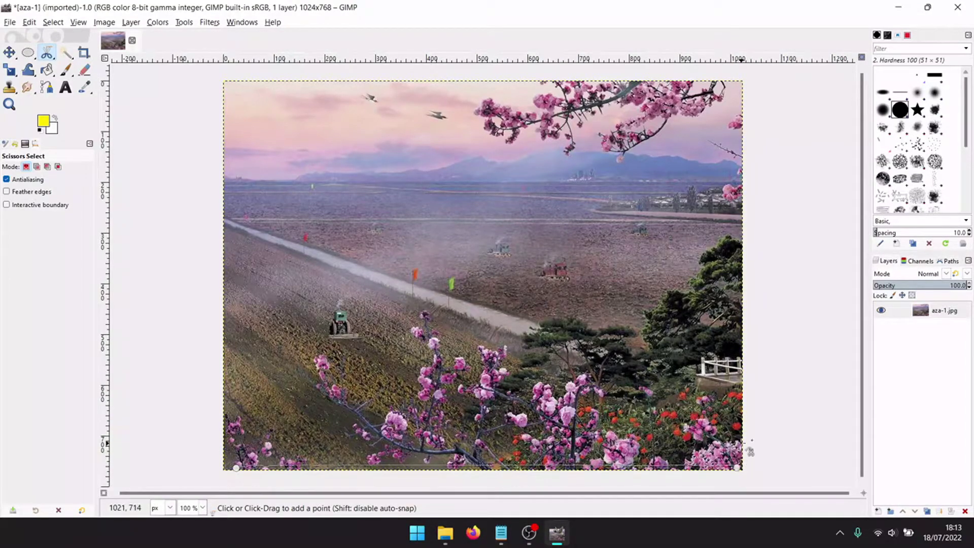
left_click(741, 441)
left_click(713, 436)
left_click(705, 414)
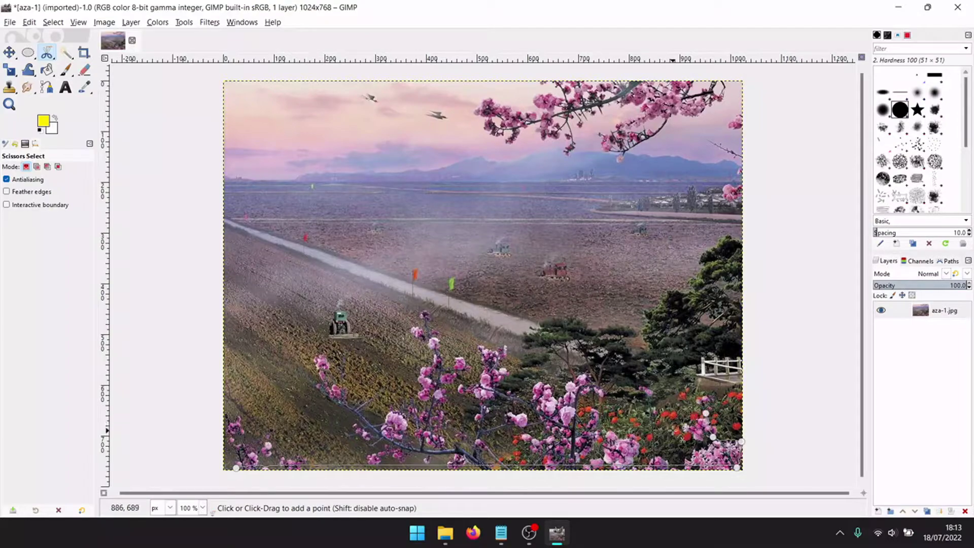
left_click(672, 430)
left_click(690, 454)
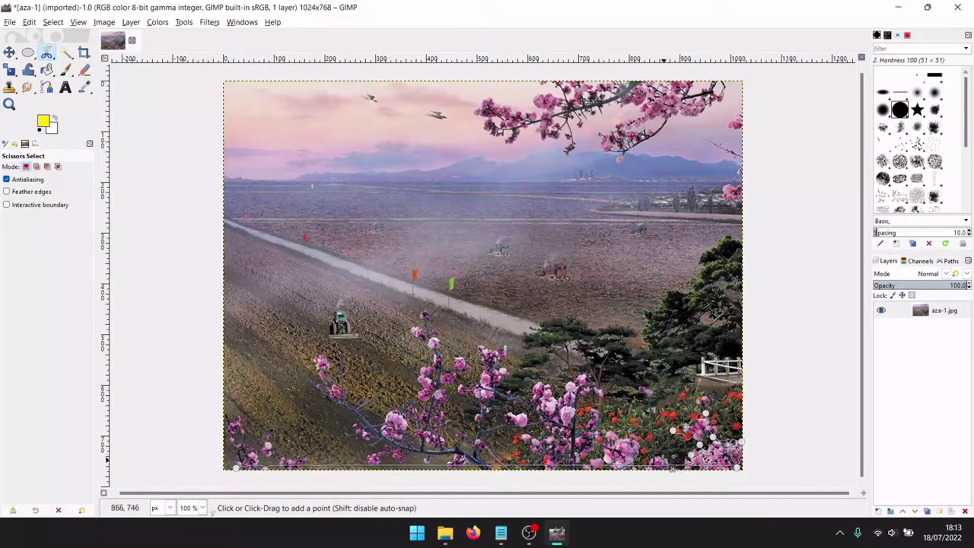
left_click(660, 458)
left_click(650, 385)
left_click(649, 453)
left_click(629, 440)
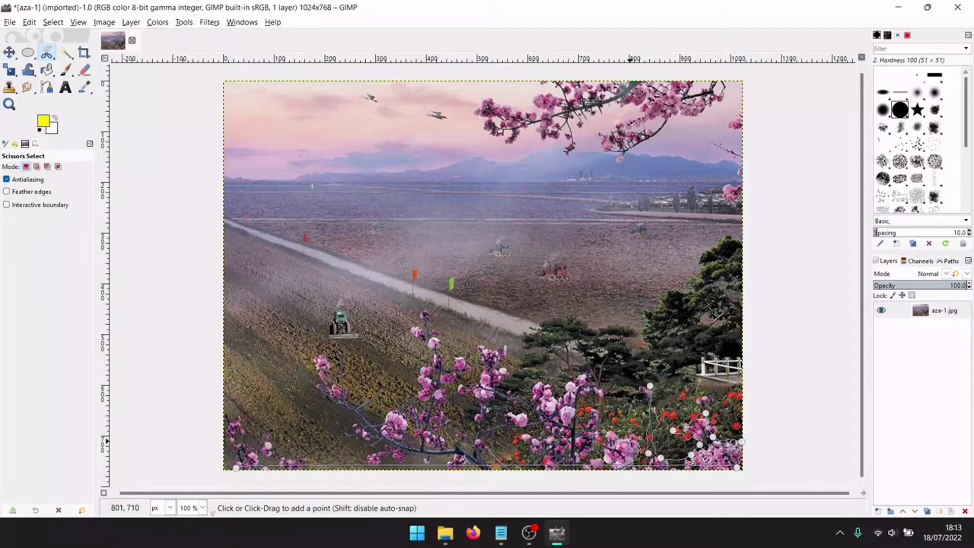
left_click(602, 438)
left_click(589, 415)
Trace the outline over the right blossom cluster, the central dip and the upright middle stem.
left_click(599, 394)
left_click(576, 388)
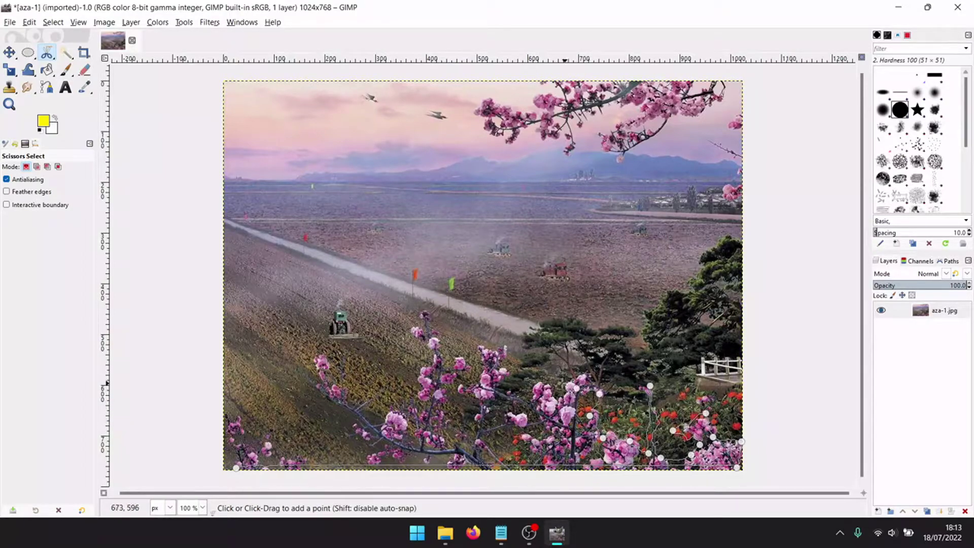
left_click(543, 386)
left_click(526, 397)
left_click(551, 436)
left_click(517, 438)
left_click(533, 451)
left_click(498, 457)
left_click(486, 438)
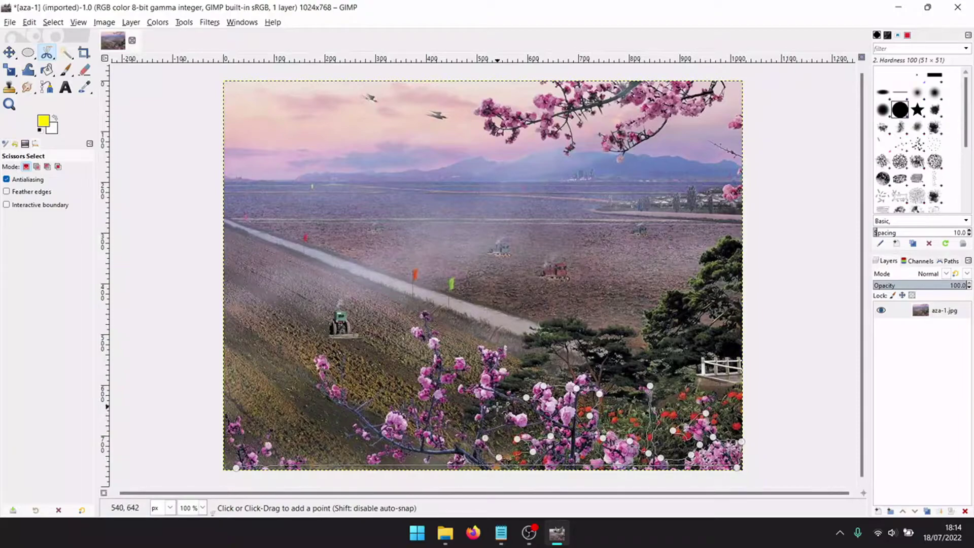
left_click(507, 376)
left_click(497, 345)
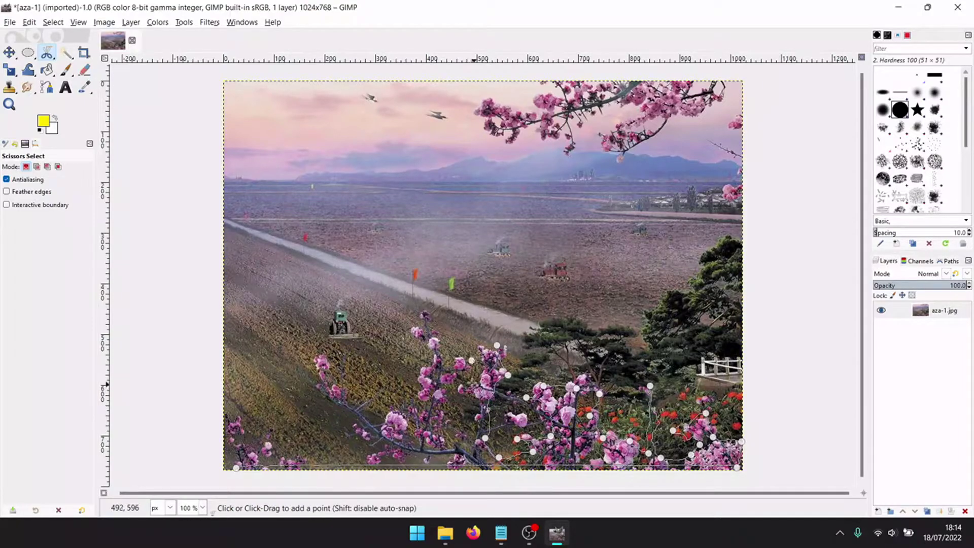
left_click(473, 410)
left_click(467, 379)
left_click(467, 439)
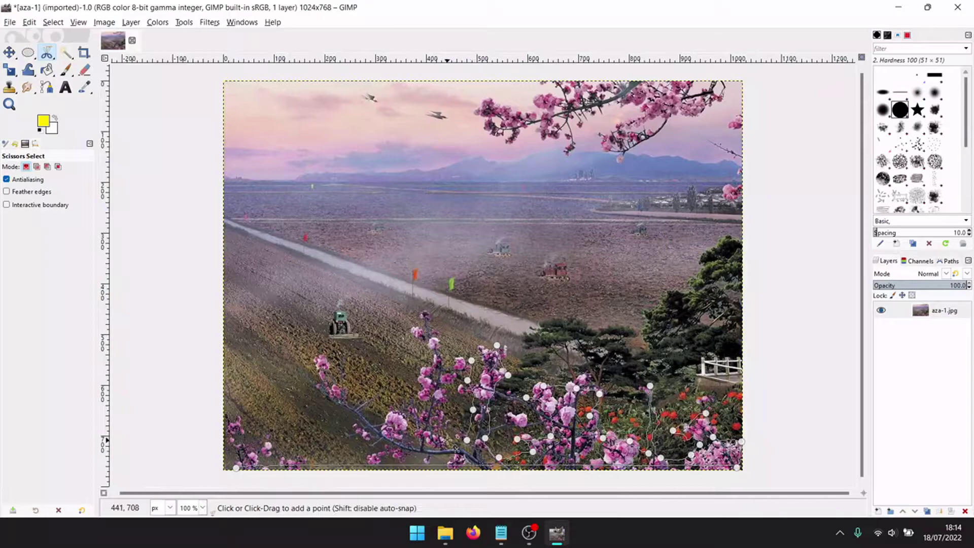
left_click(445, 366)
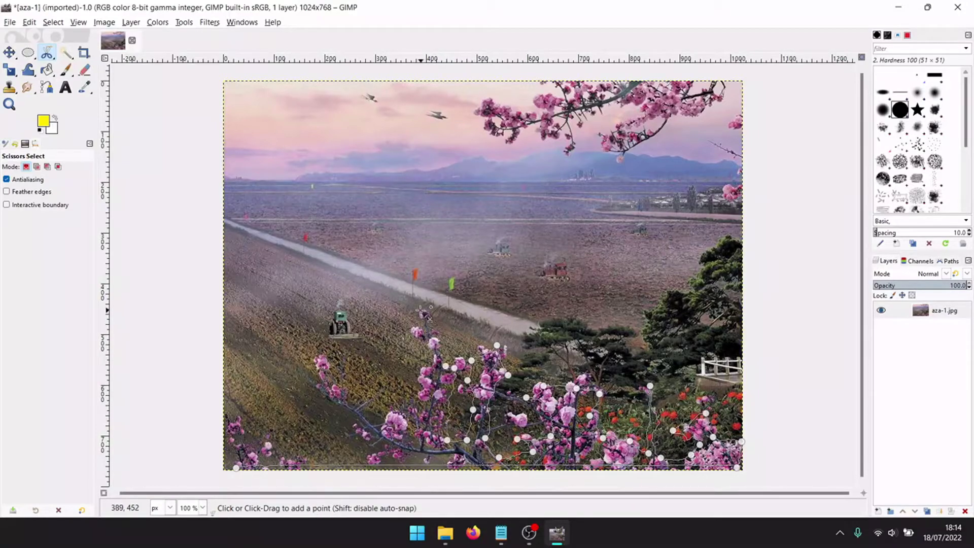
Outline the tall middle spray and left branch, closing the curve at the lower-left start point.
left_click(420, 310)
left_click(414, 348)
left_click(421, 366)
left_click(423, 409)
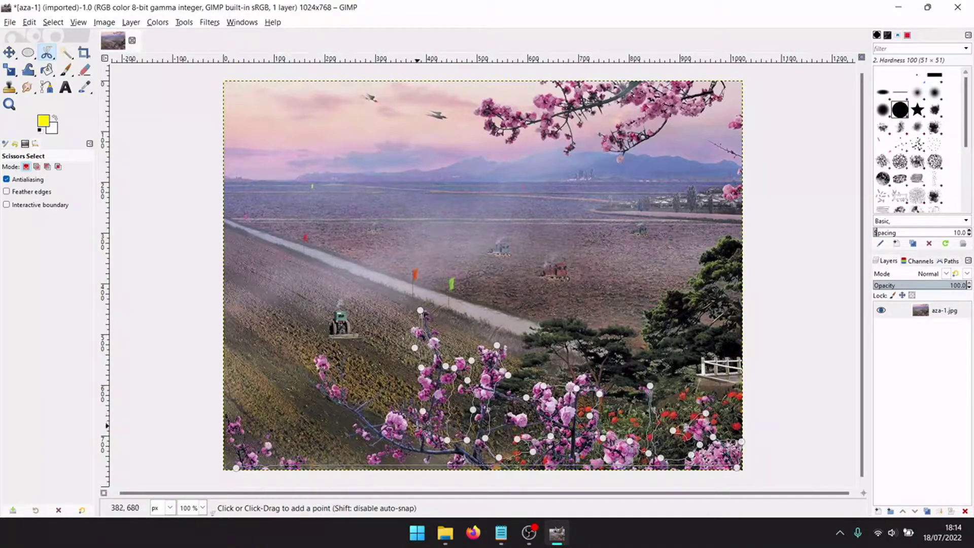
left_click(396, 410)
left_click(370, 424)
left_click(352, 394)
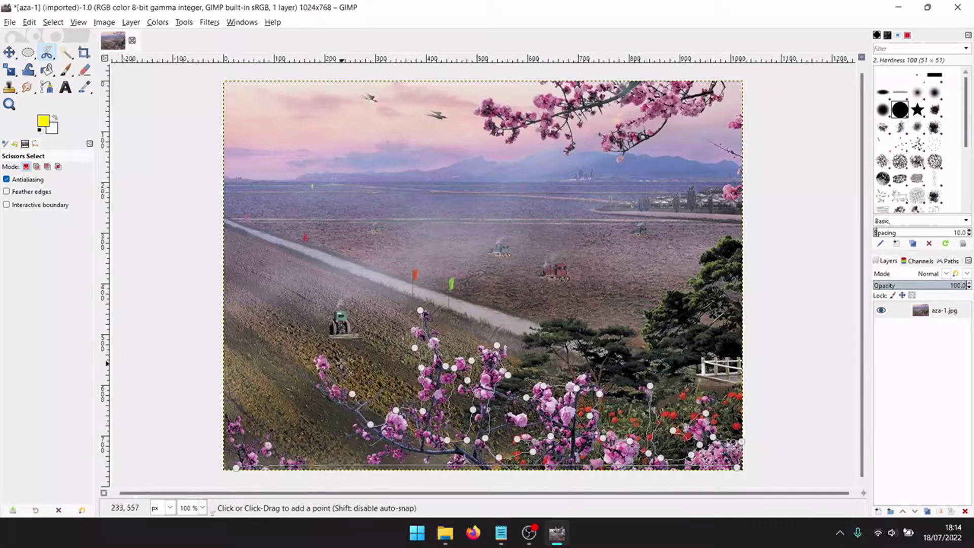
left_click(316, 357)
left_click(317, 386)
left_click(351, 430)
left_click(373, 449)
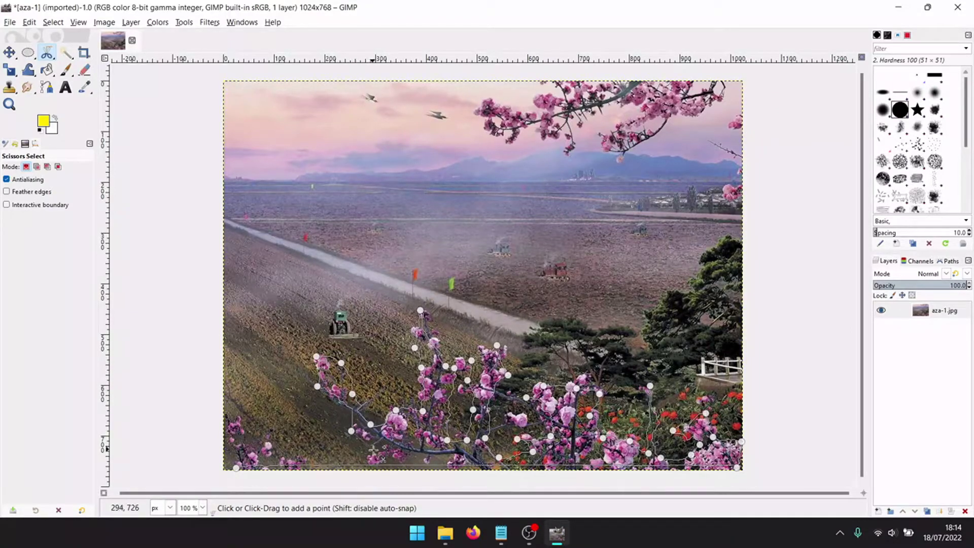
left_click(285, 460)
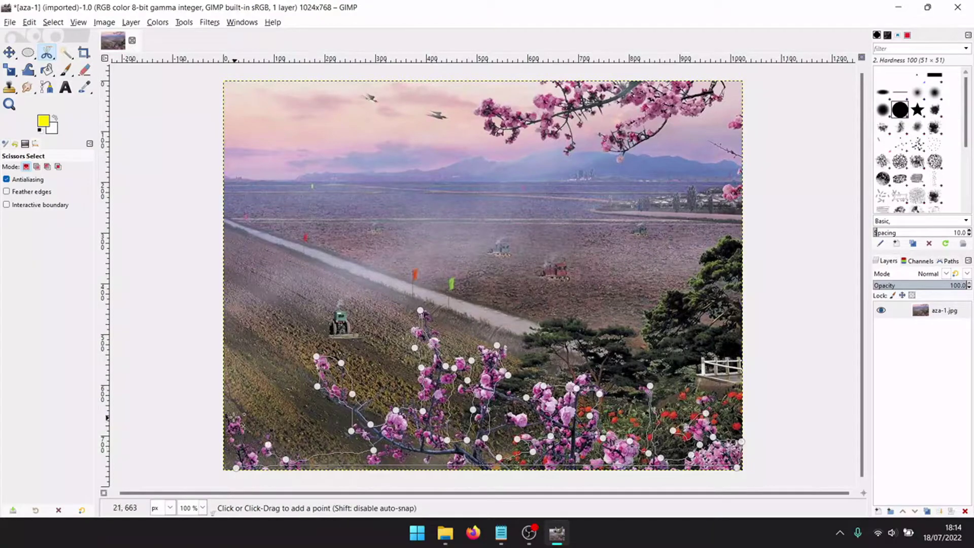
left_click(234, 417)
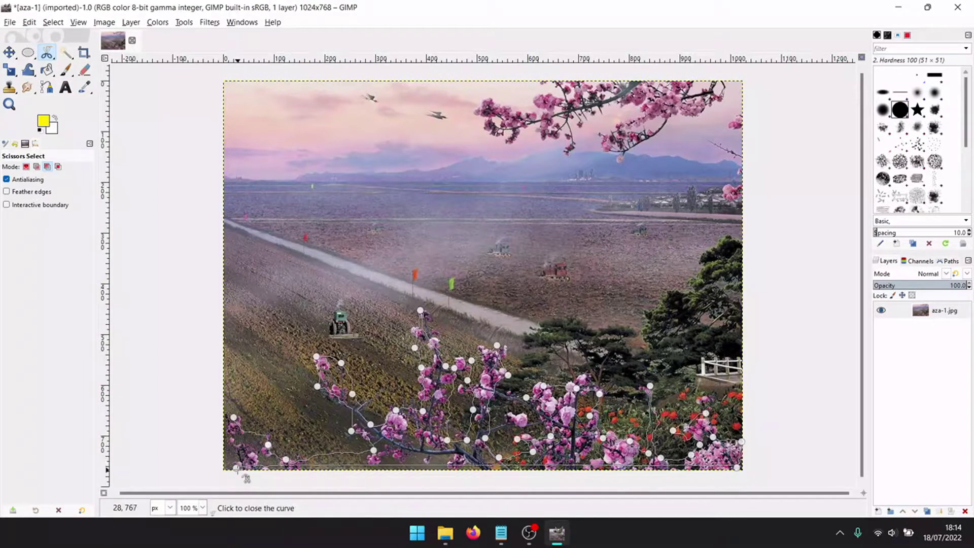
left_click(236, 468)
Turn the outline into a selection, invert it and delete everything except the blossoms.
key("Return")
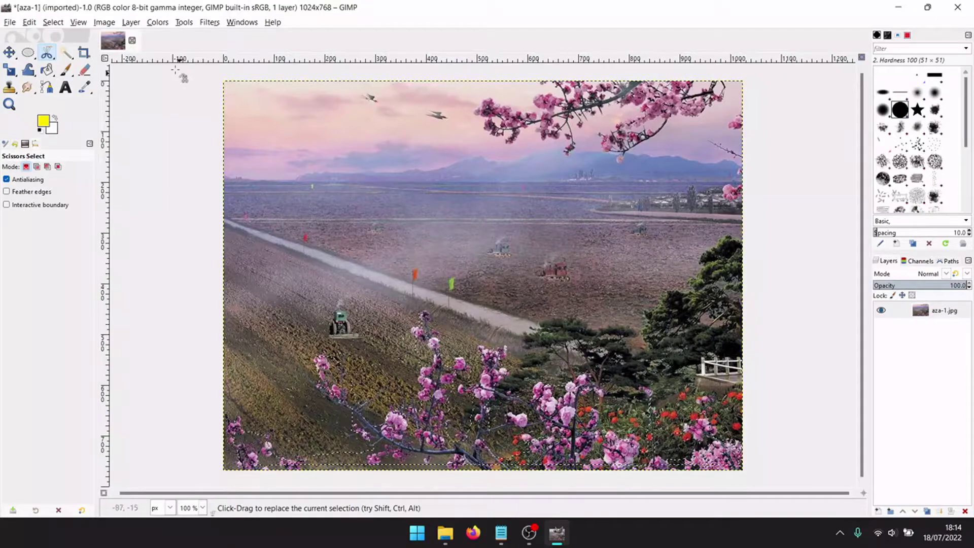
left_click(53, 22)
left_click(62, 62)
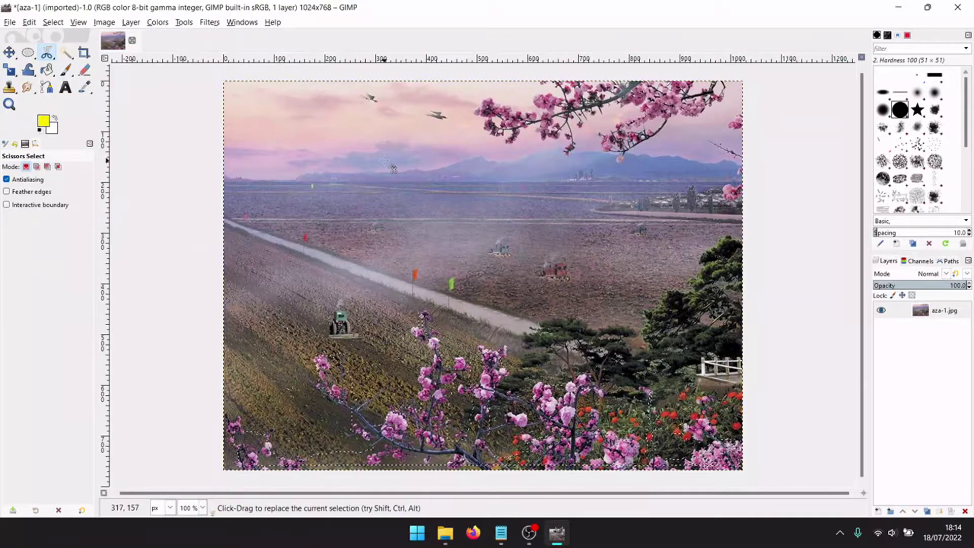
key("Delete")
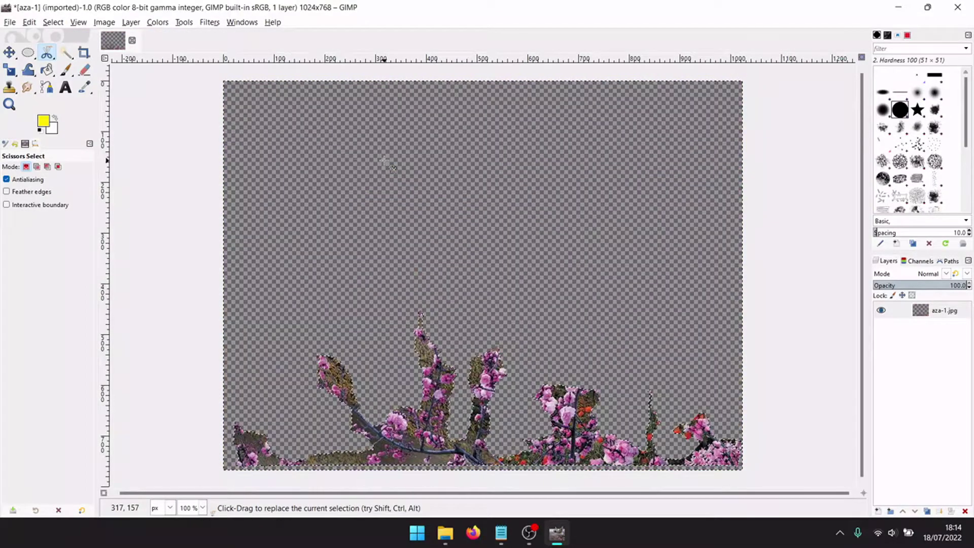
Export the blossom cut-out as azaleas-1.png, then quit GIMP discarding changes.
left_click(10, 22)
left_click(46, 183)
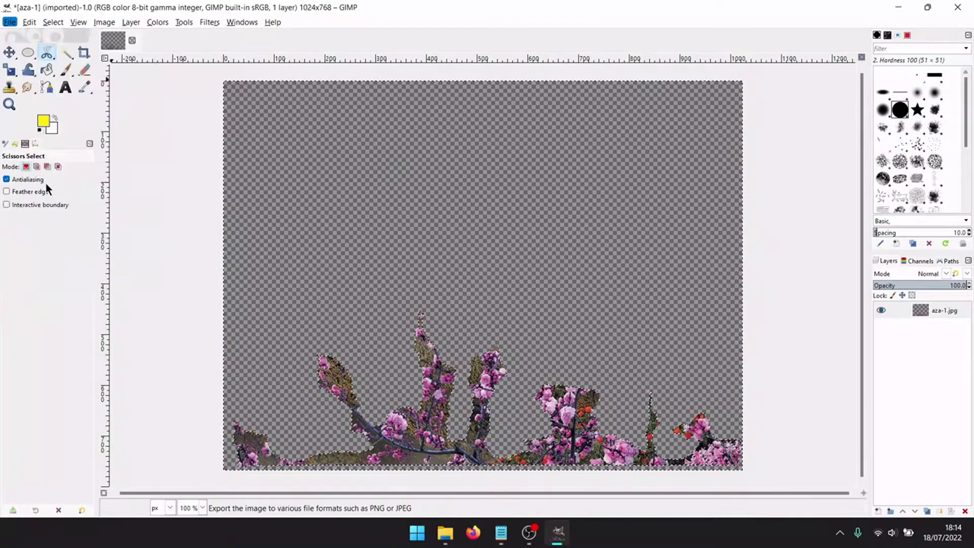
left_click(75, 60)
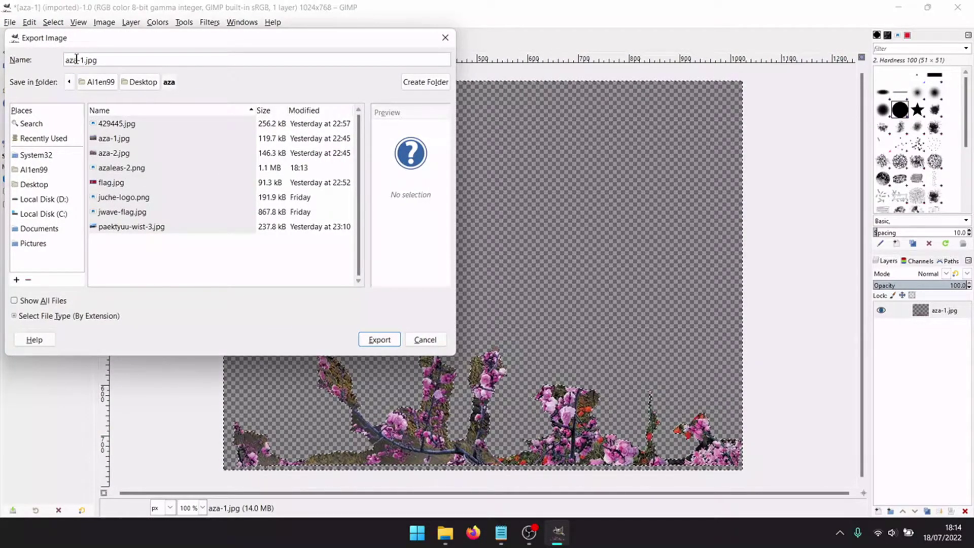
type("leas")
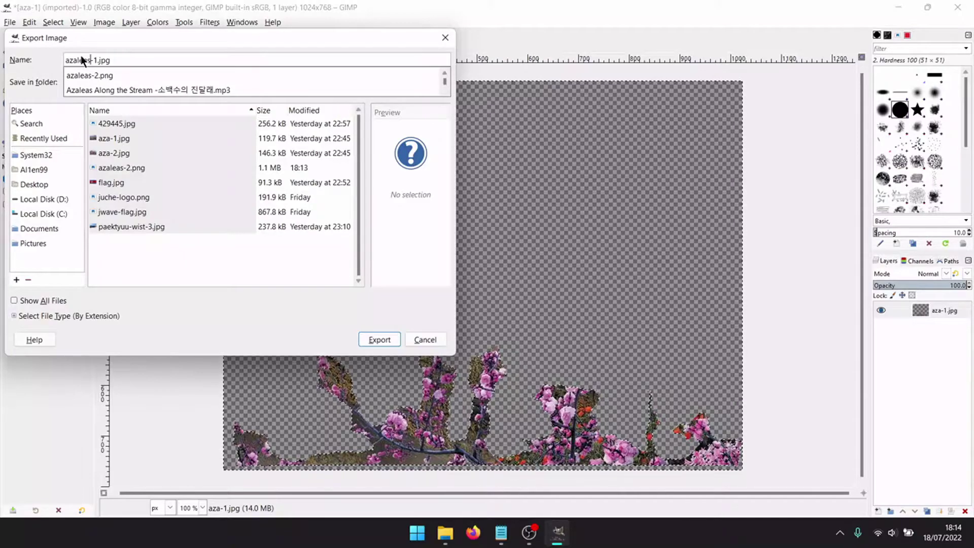
key("BackSpace")
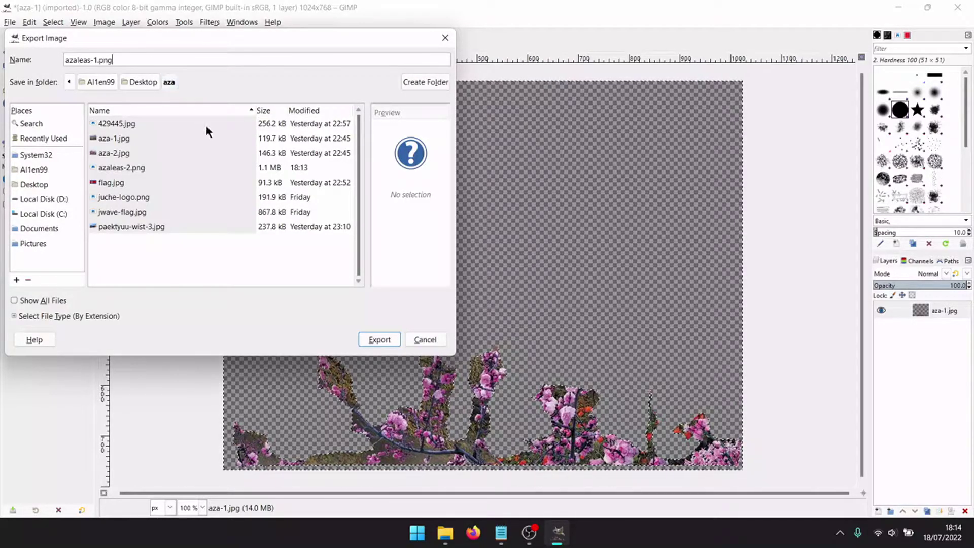
left_click(379, 339)
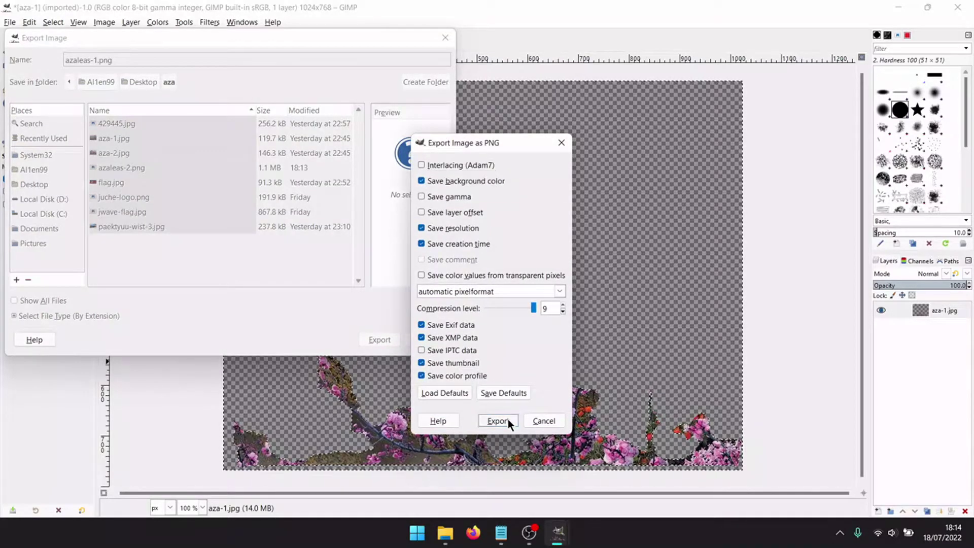
left_click(507, 419)
left_click(958, 7)
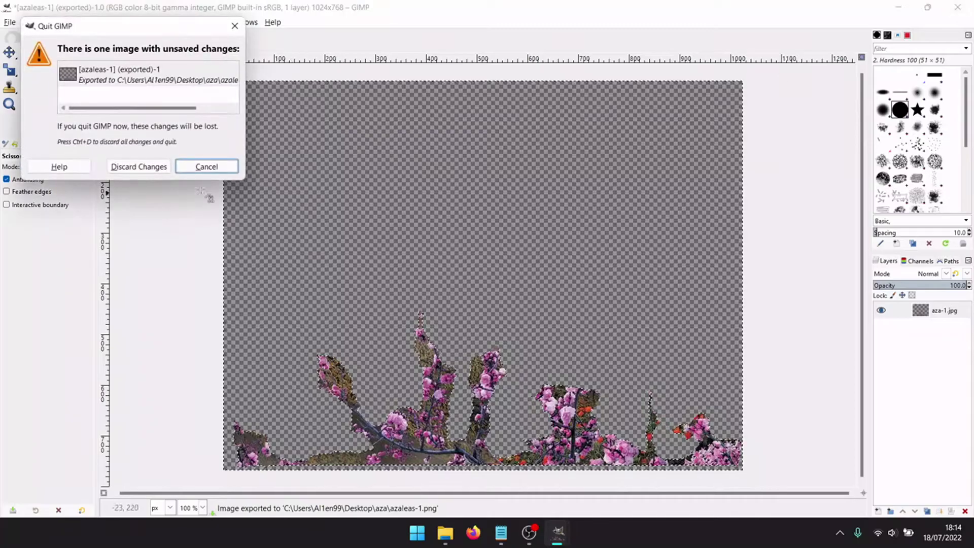
left_click(150, 167)
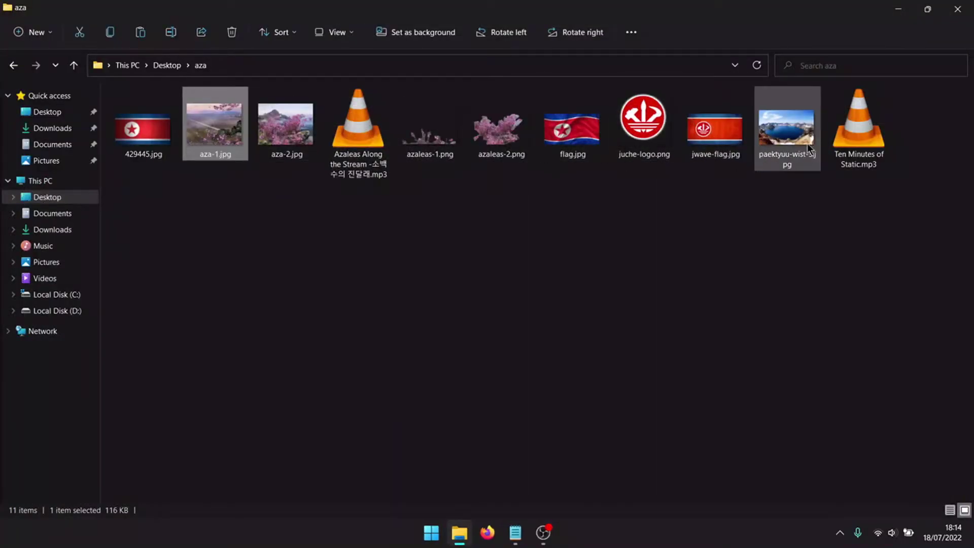
Open the crater lake photo paektyuu-wist-3.jpg from the aza folder with GIMP.
left_click(777, 141)
right_click(777, 141)
mouse_move(684, 205)
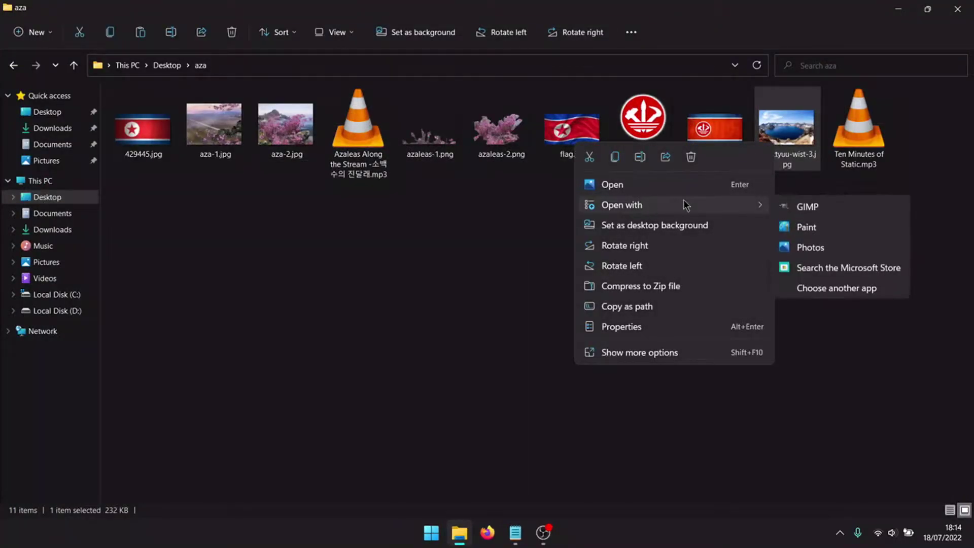
left_click(781, 205)
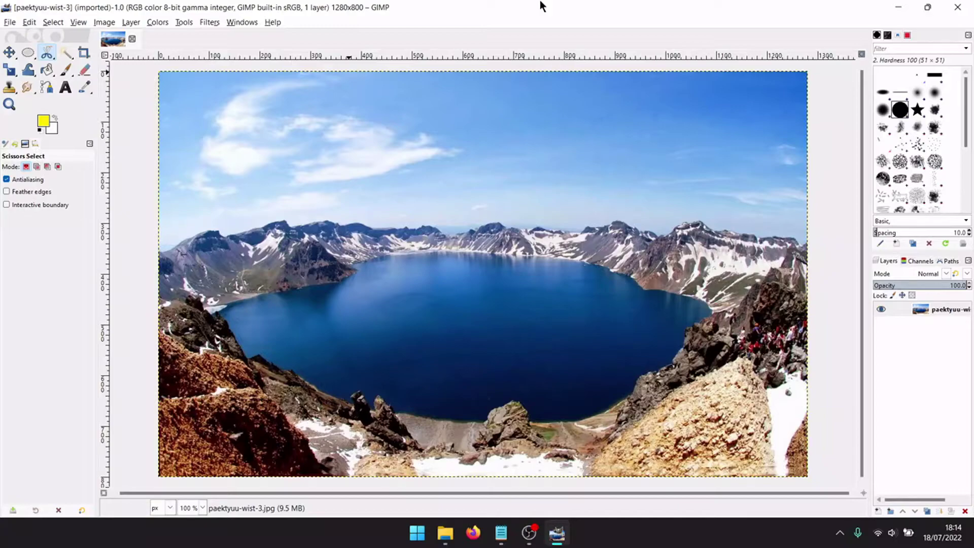
Open azaleas-2.png and then azaleas-1.png as new images in GIMP.
left_click(9, 22)
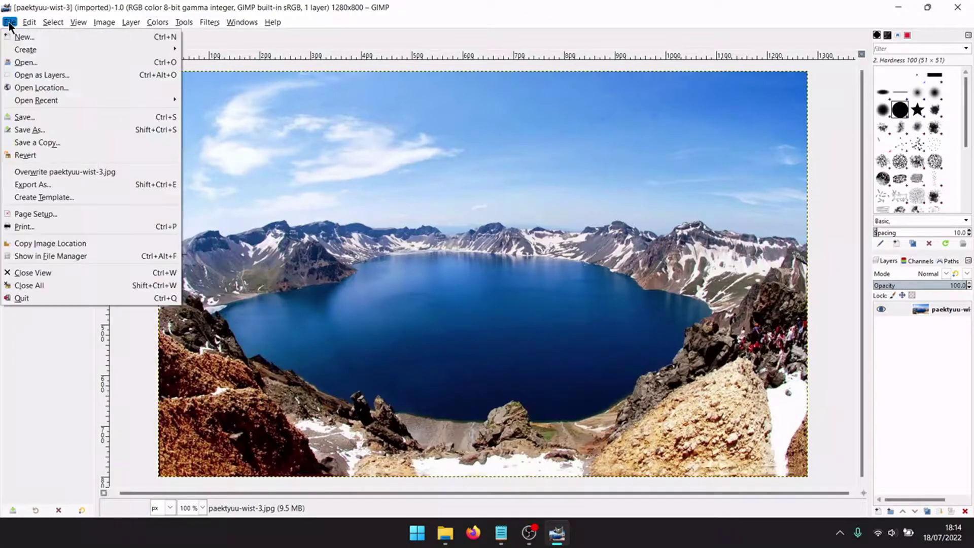
left_click(23, 61)
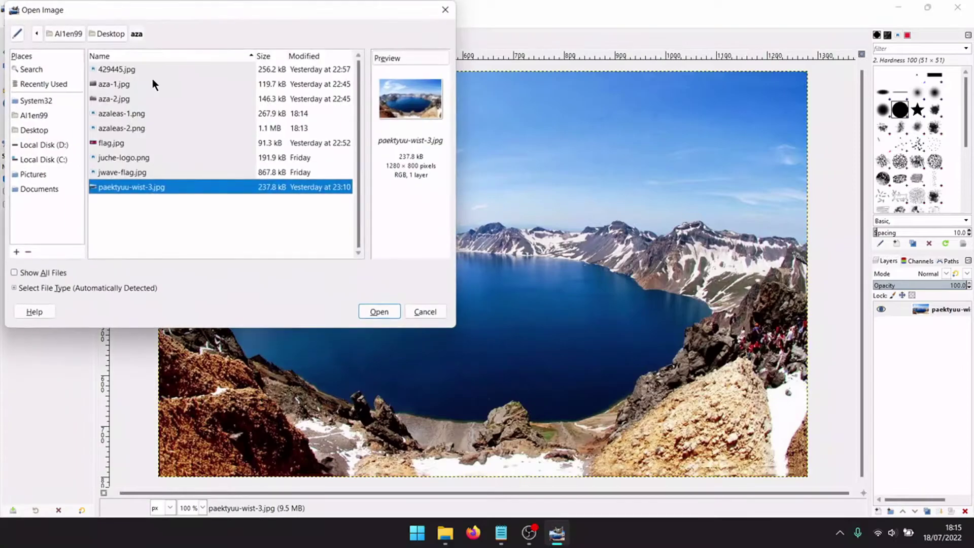
left_click(131, 133)
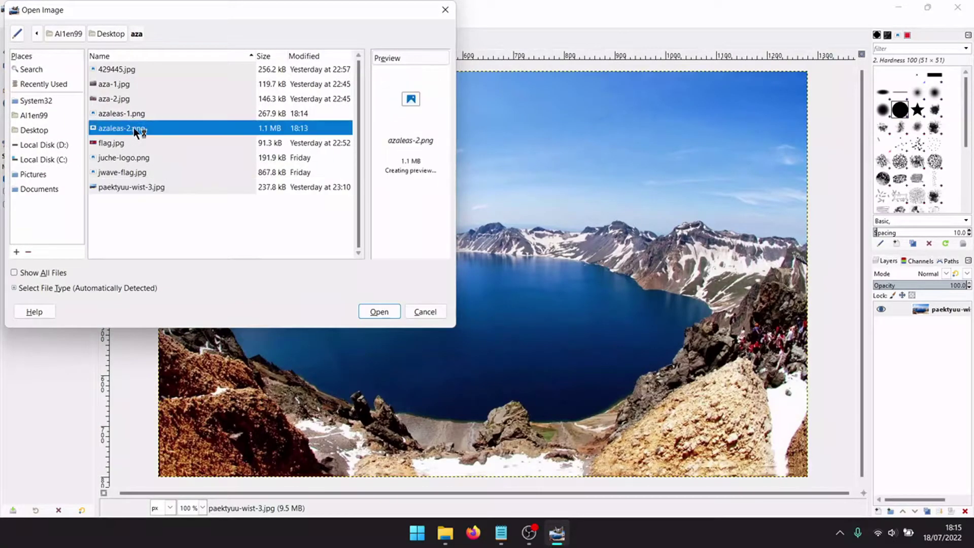
left_click(384, 312)
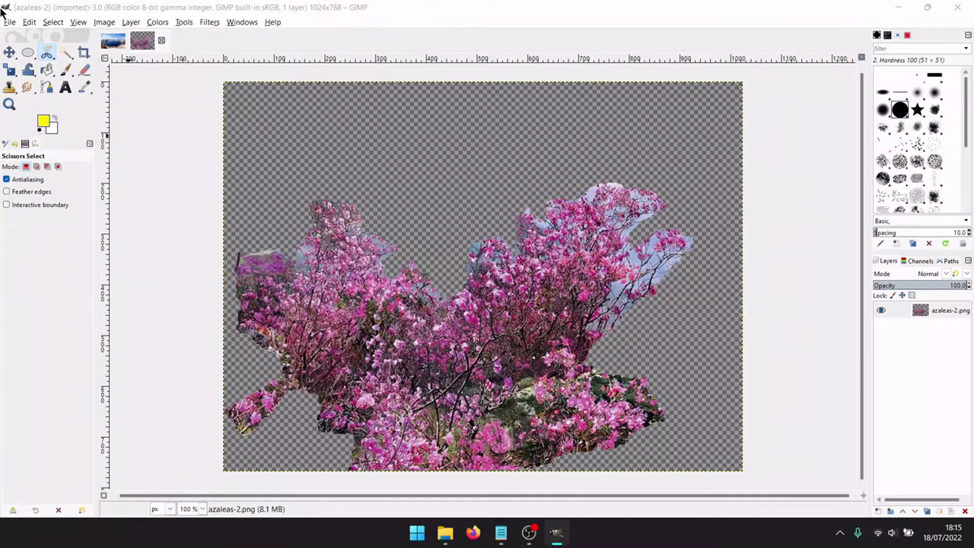
left_click(3, 23)
left_click(23, 62)
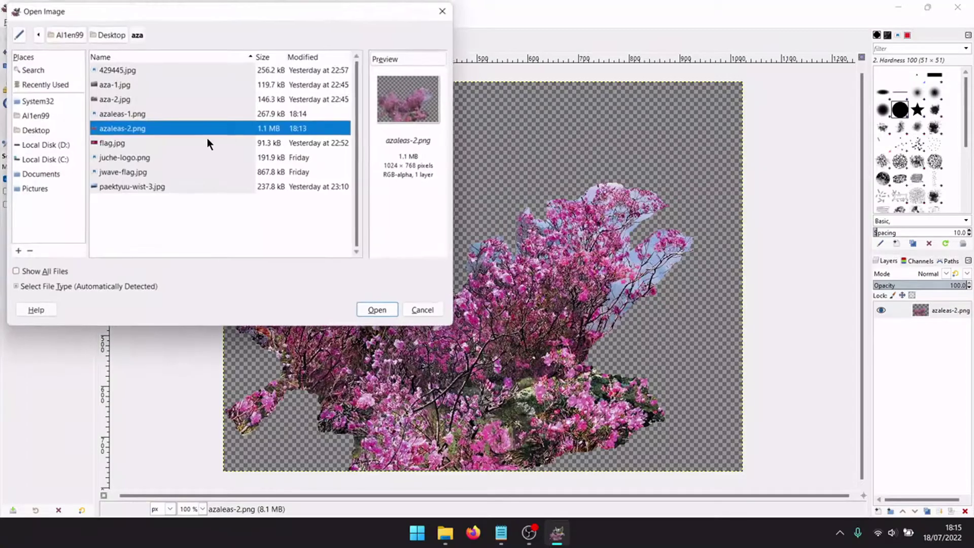
left_click(145, 113)
left_click(381, 311)
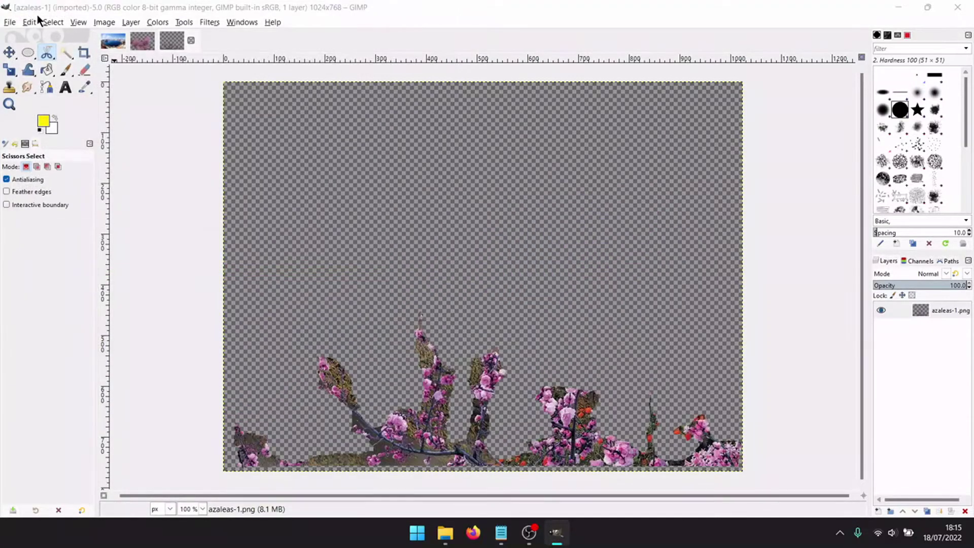
Copy the azaleas-1 blossoms to the clipboard and return to the lake image.
left_click(30, 22)
left_click(44, 90)
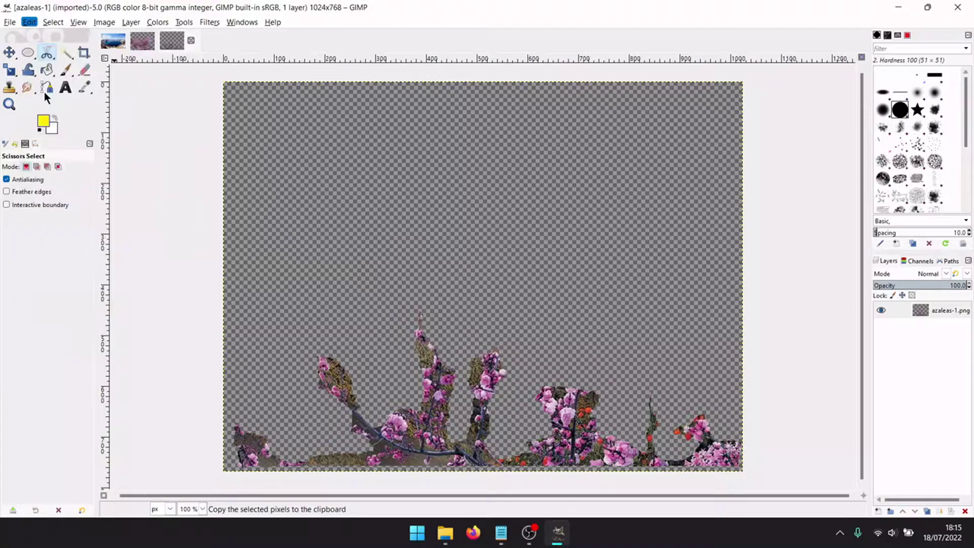
left_click(111, 49)
Paste the azalea stems onto the lake and slide them along the bottom edge.
left_click(30, 22)
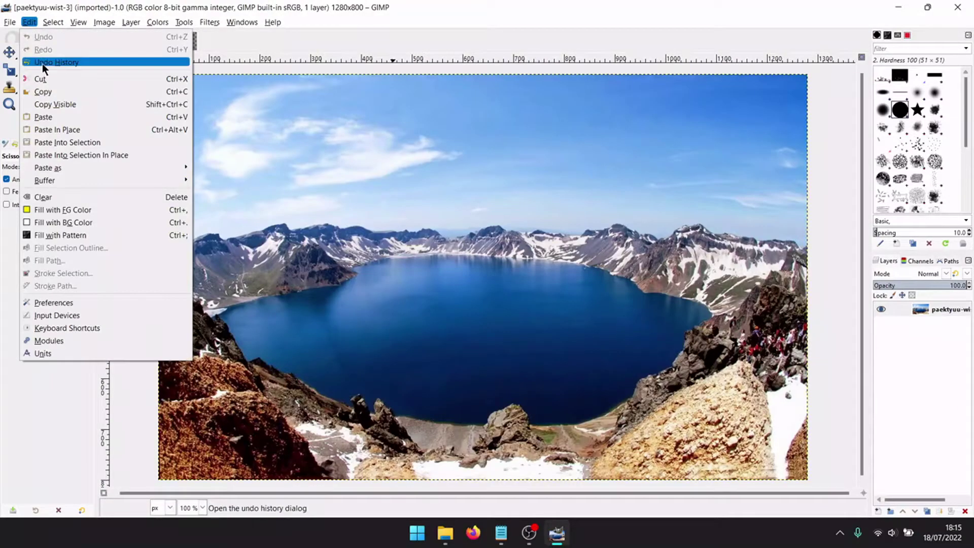
left_click(41, 116)
left_click(9, 52)
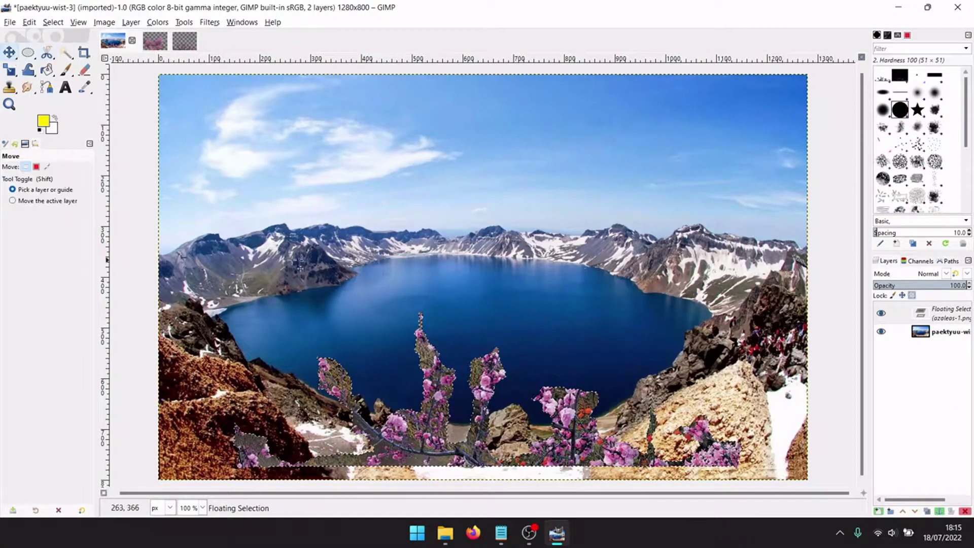
key("ctrl+h")
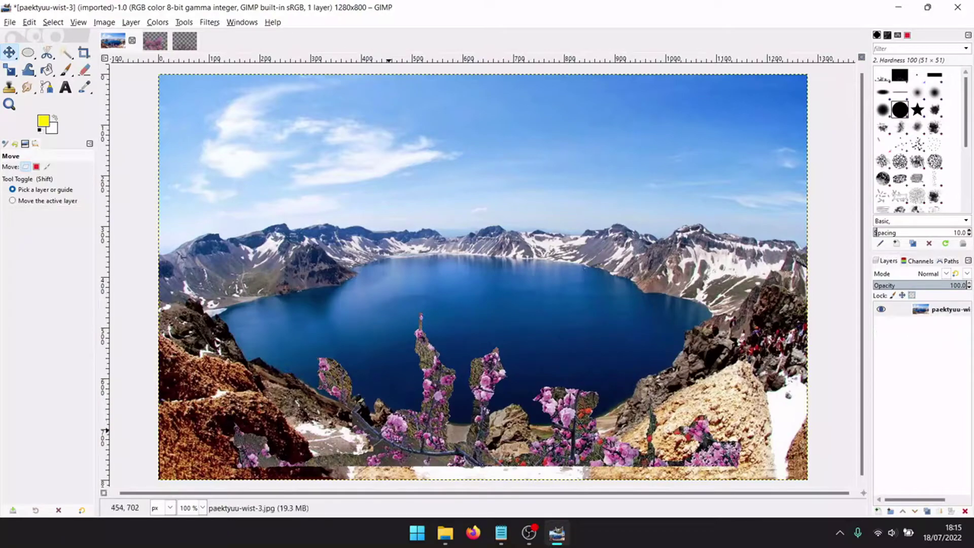
left_click(29, 22)
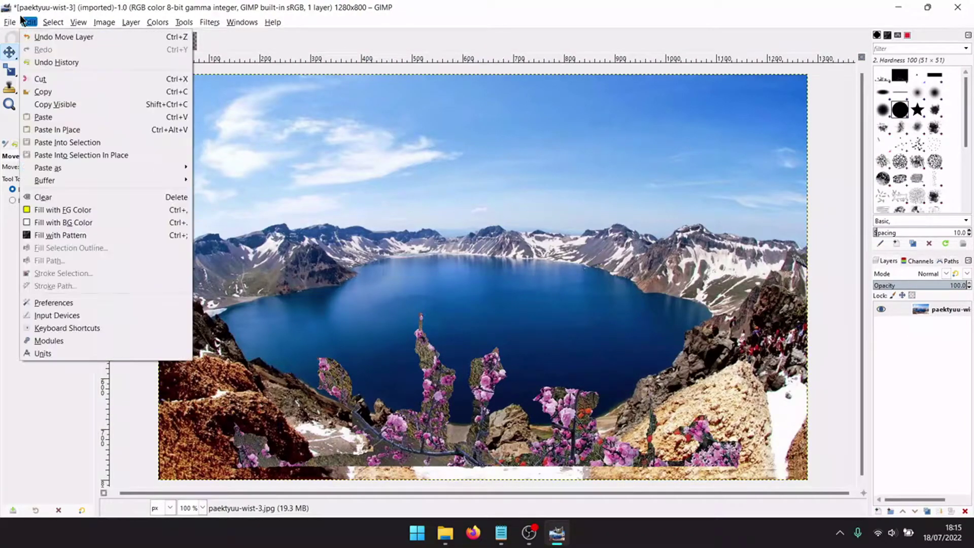
key("Escape")
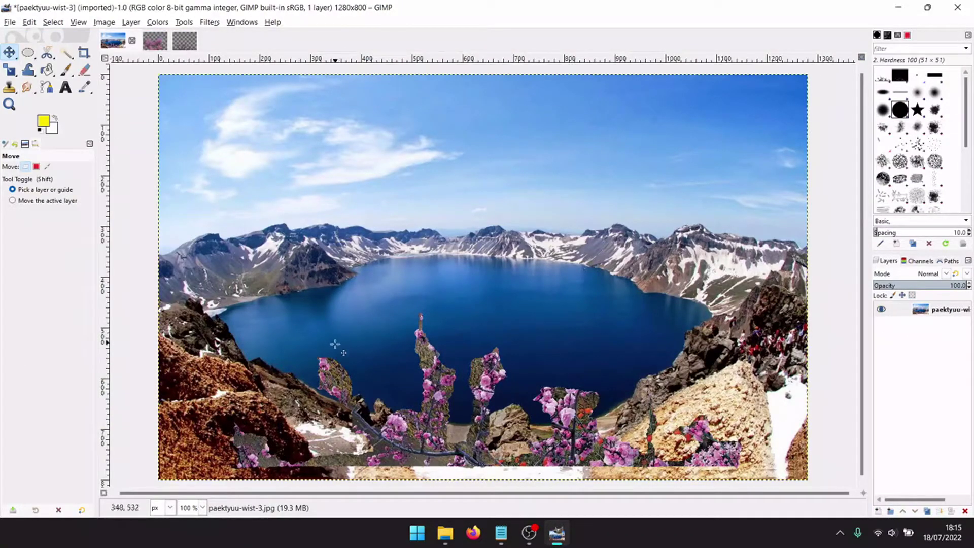
left_click(30, 23)
left_click(37, 38)
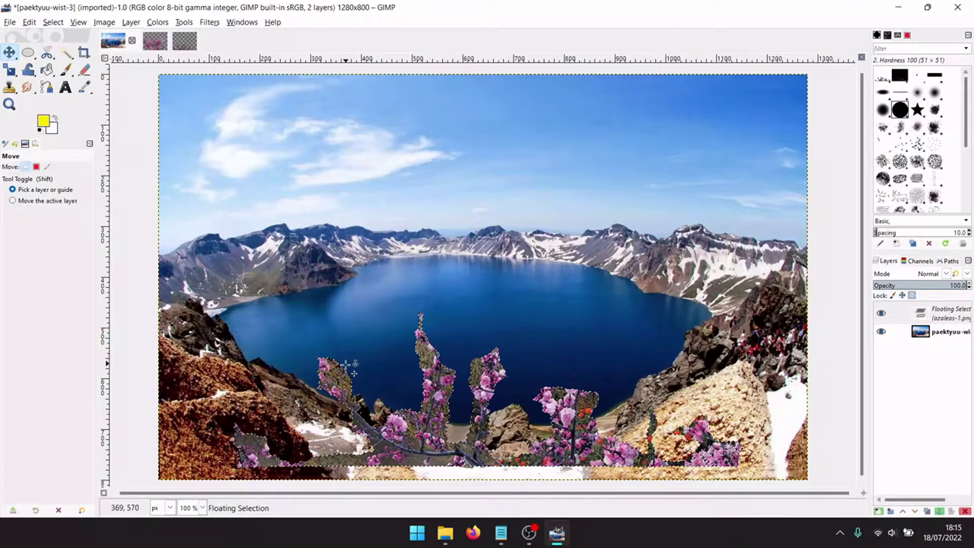
left_click_drag(332, 375, 238, 396)
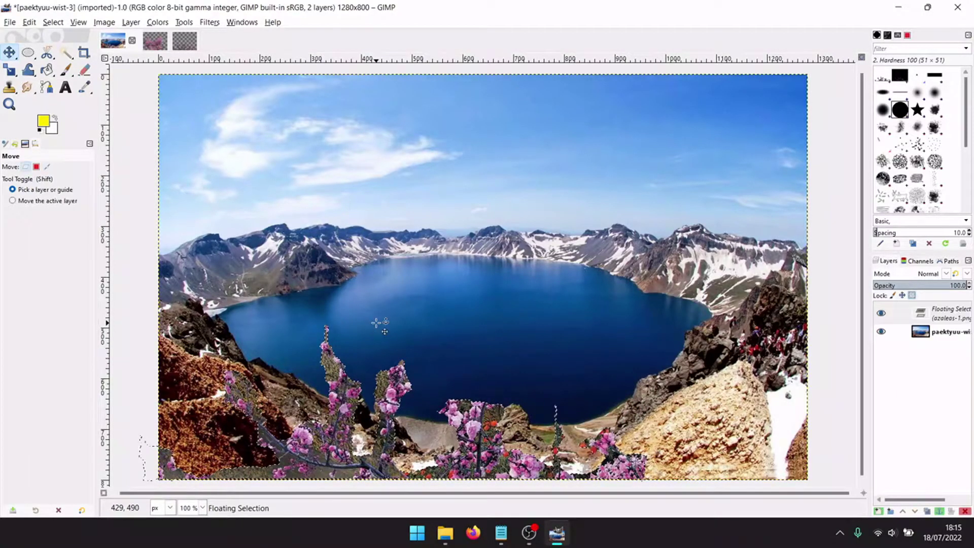
left_click_drag(343, 426, 551, 435)
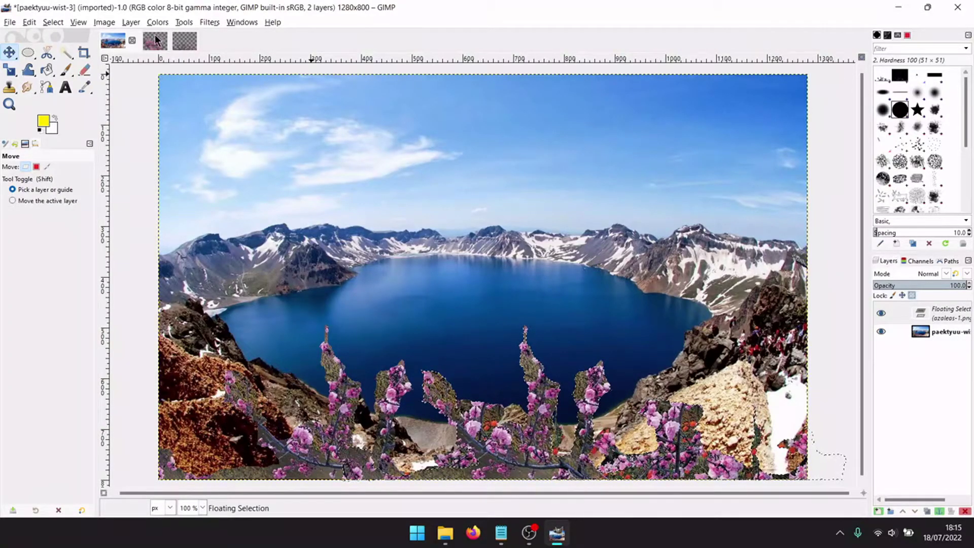
Copy the azaleas-2 bush and paste it onto the lake image, moving it up-left.
left_click(154, 37)
left_click(28, 22)
left_click(43, 91)
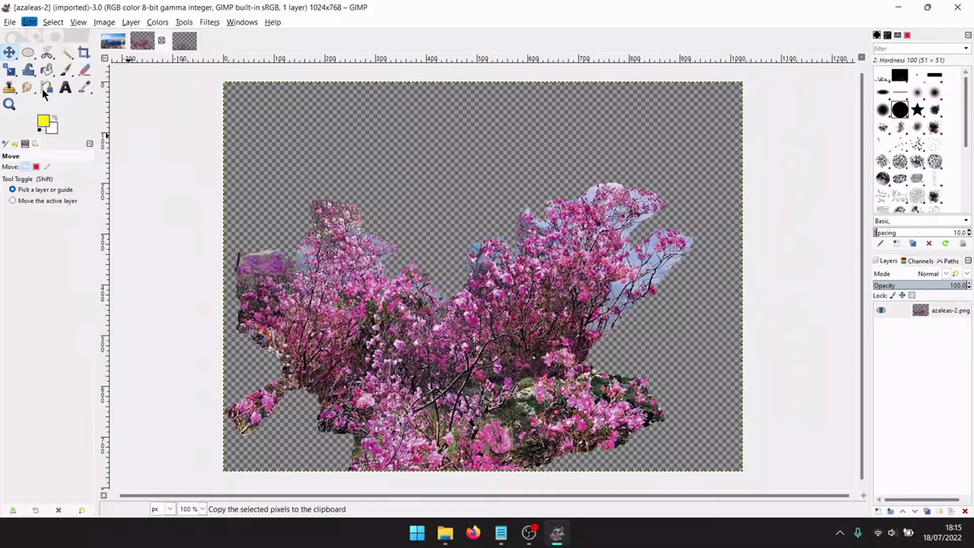
left_click(131, 38)
left_click(28, 22)
left_click(43, 116)
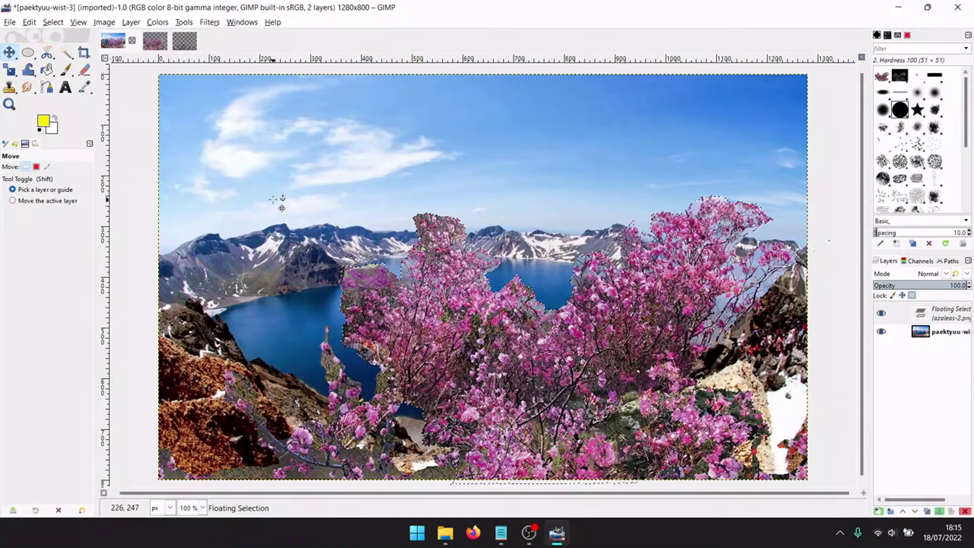
left_click_drag(426, 337, 289, 191)
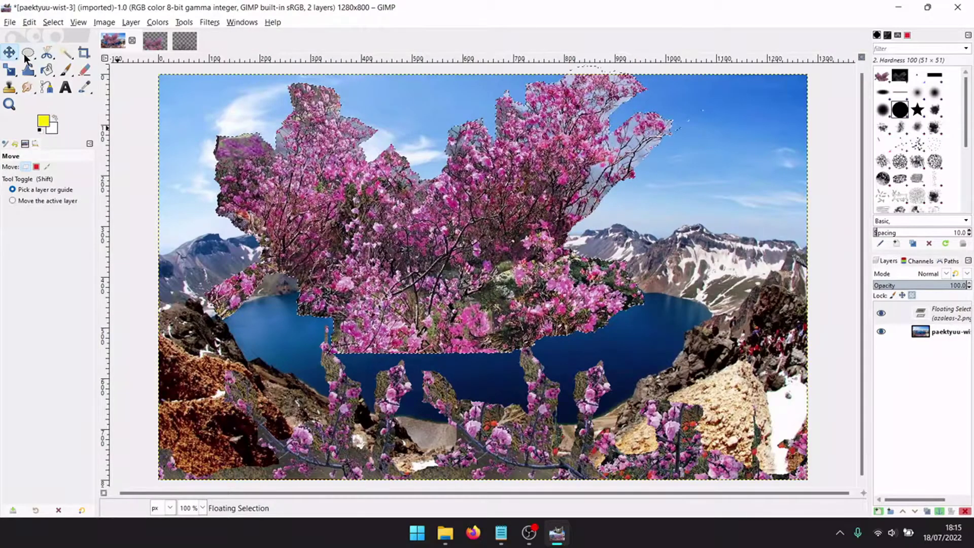
Scale the azalea bush to 458×344 and rotate it nearly upside down near the top.
left_click(12, 71)
left_click(236, 148)
left_click_drag(236, 147, 489, 180)
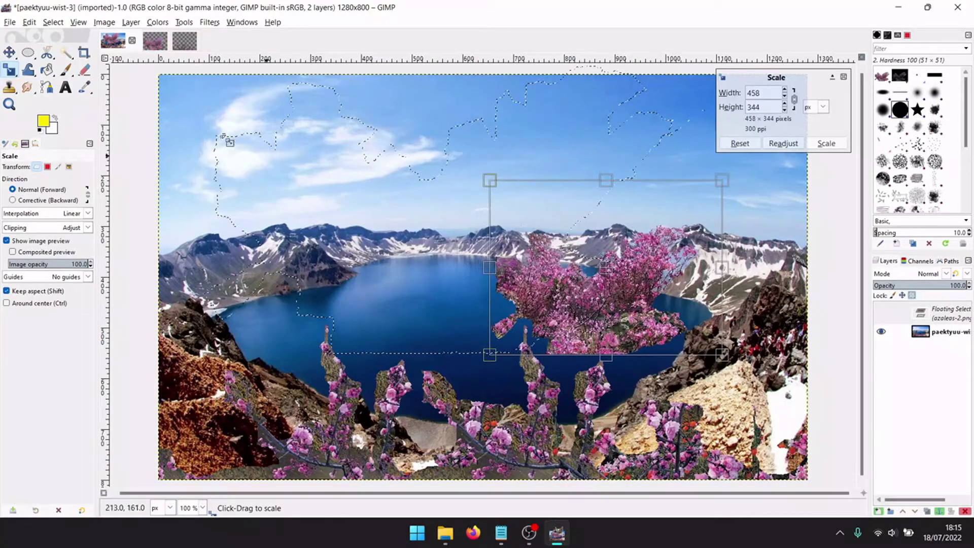
left_click(9, 71)
left_click(58, 83)
left_click_drag(481, 276, 690, 261)
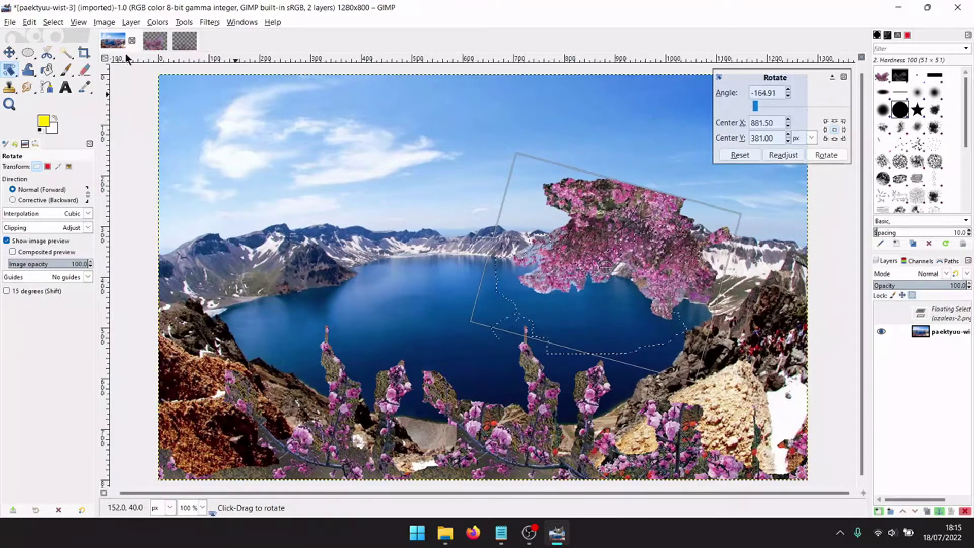
left_click(9, 53)
left_click_drag(623, 248, 709, 293)
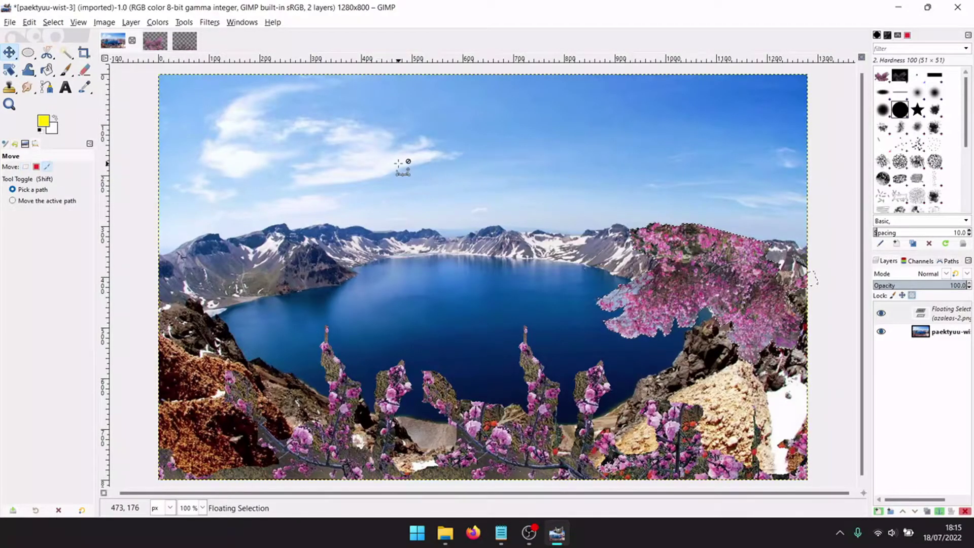
key("ctrl+z")
key("ctrl+z")
left_click_drag(524, 332, 702, 45)
left_click(7, 66)
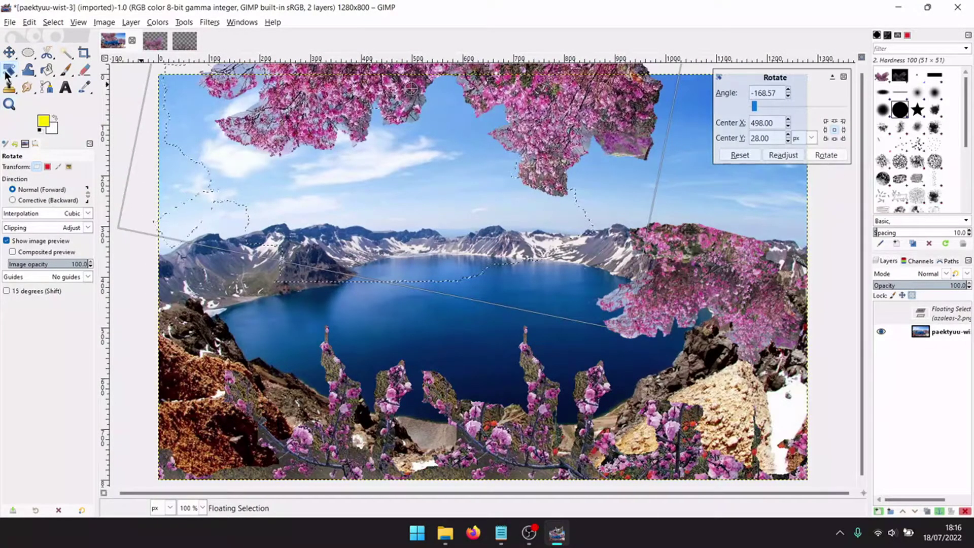
left_click_drag(7, 74, 51, 98)
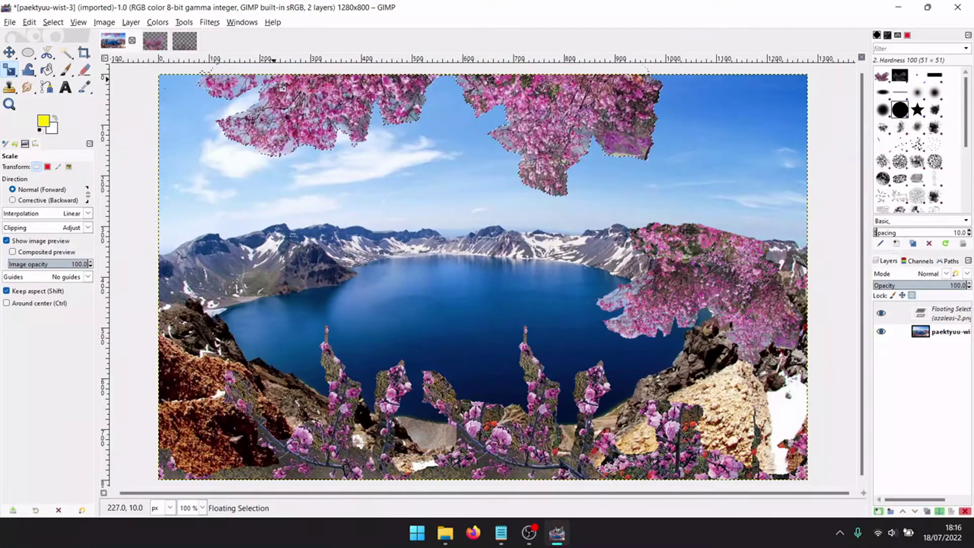
Try scaling the bush to 831×687 and 484×400 in various positions, then undo back.
left_click(299, 97)
left_click_drag(523, 178, 616, 150)
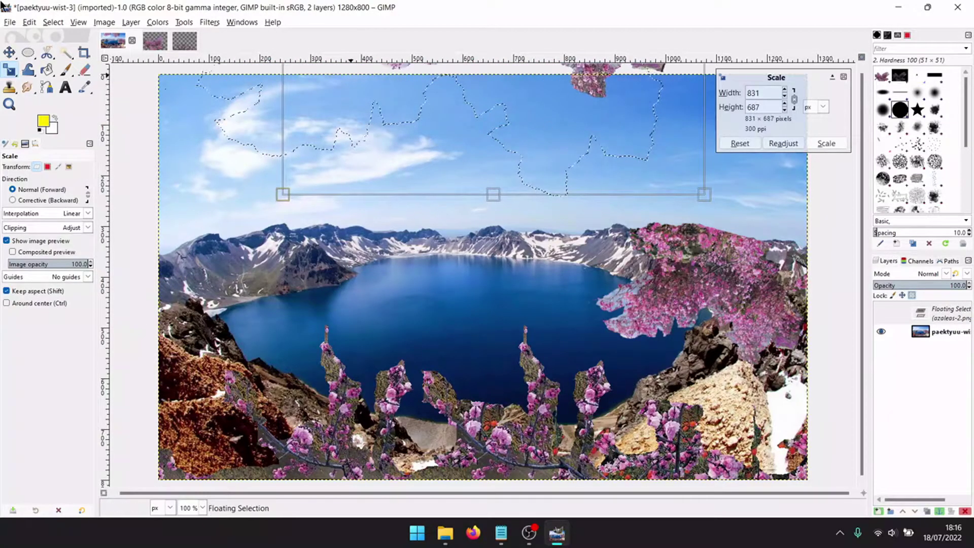
left_click(9, 53)
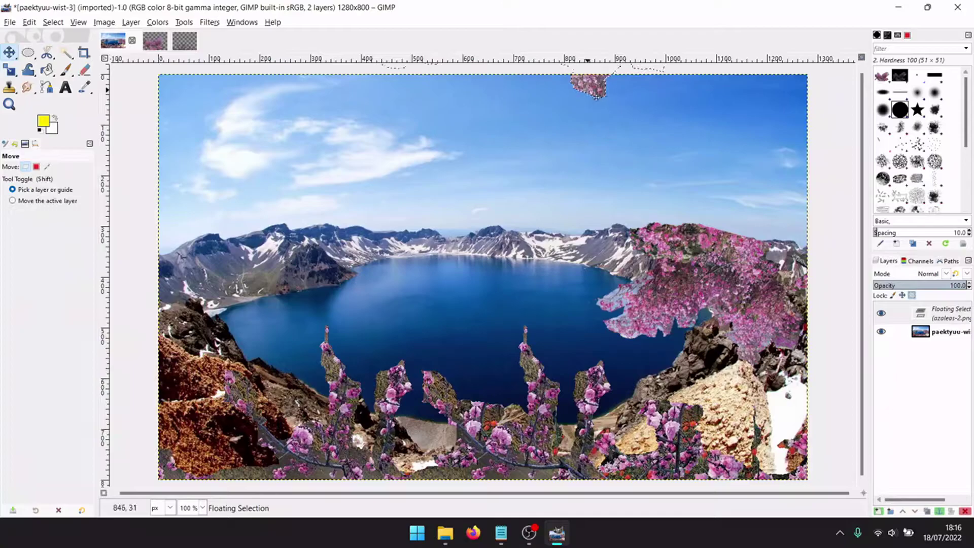
left_click_drag(587, 91, 402, 320)
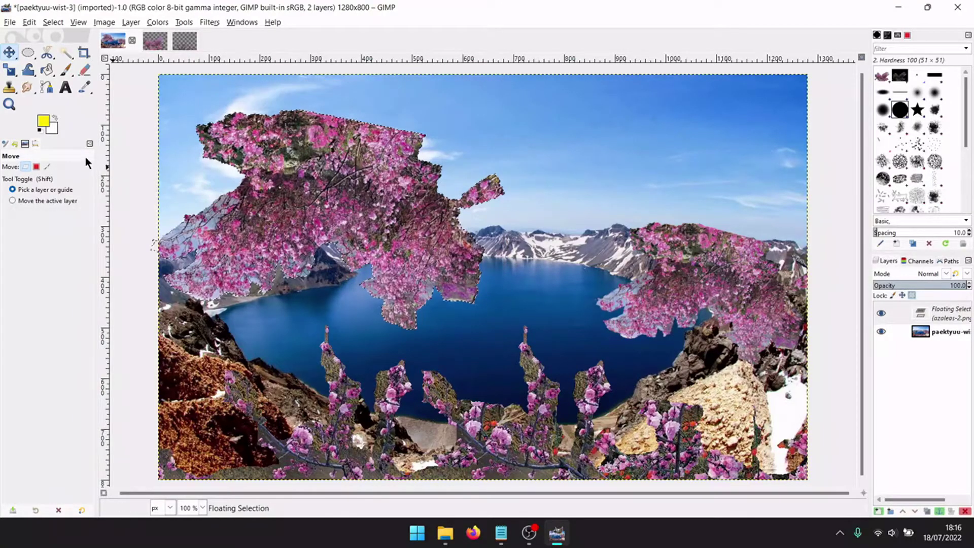
left_click(18, 72)
left_click_drag(153, 111, 109, 209)
left_click(9, 52)
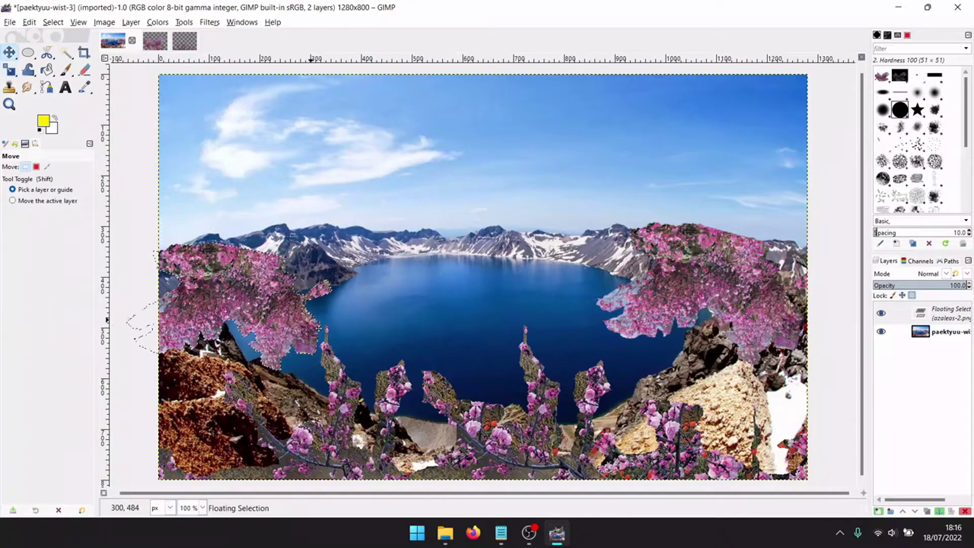
left_click_drag(249, 300, 572, 228)
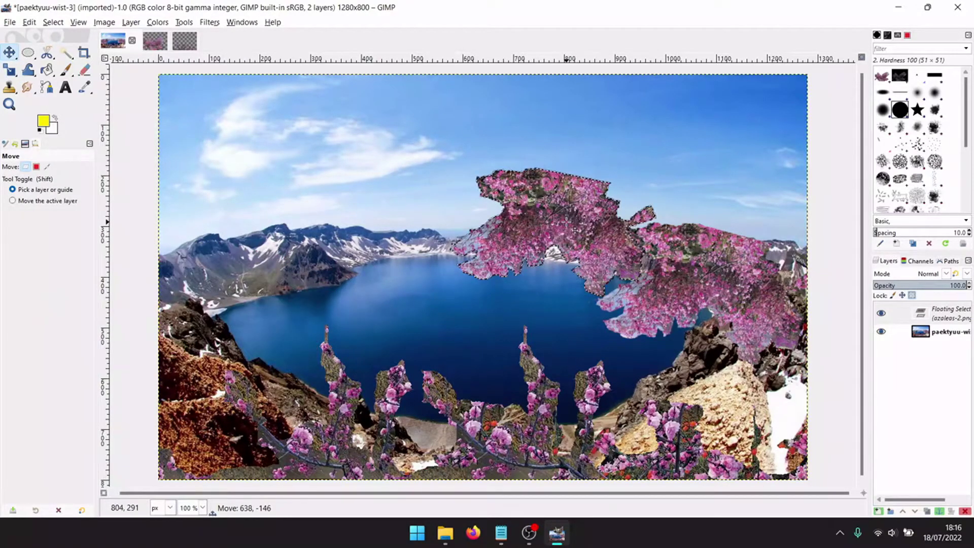
left_click(48, 166)
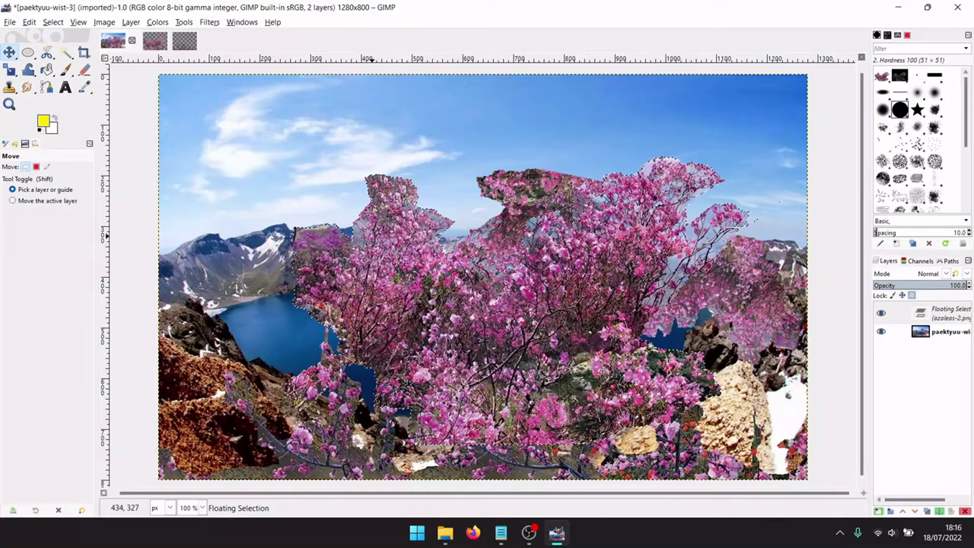
left_click_drag(399, 275, 510, 224)
key("shift+s")
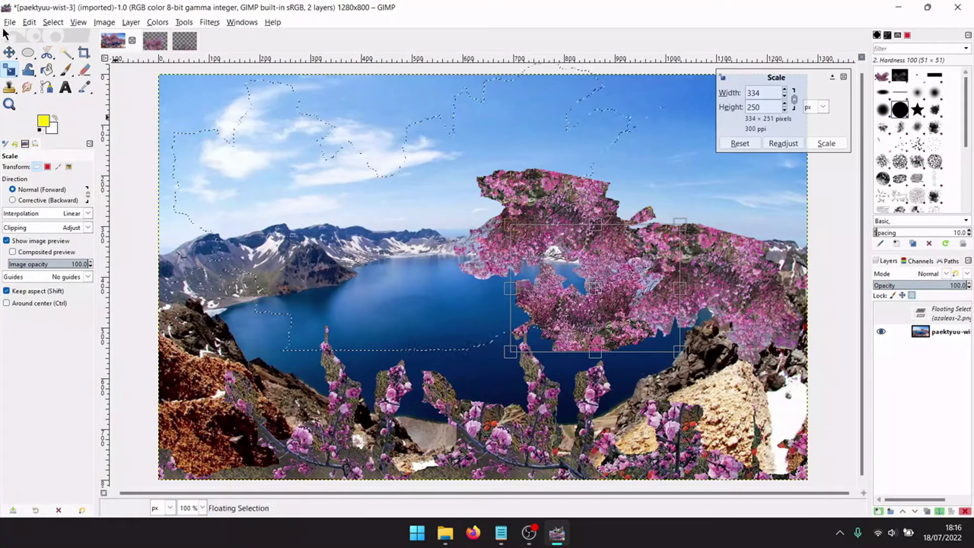
left_click(10, 52)
left_click_drag(606, 311, 439, 236)
key("ctrl+z")
key("ctrl+z")
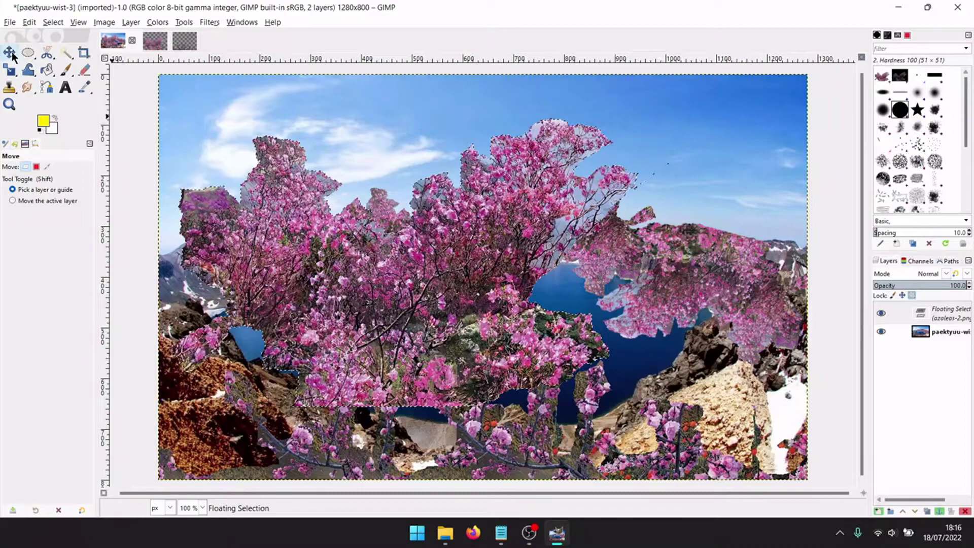
key("ctrl+z")
Rescale the bush to 650×488, then 479×360, and place it over the lake's upper-left.
left_click(9, 70)
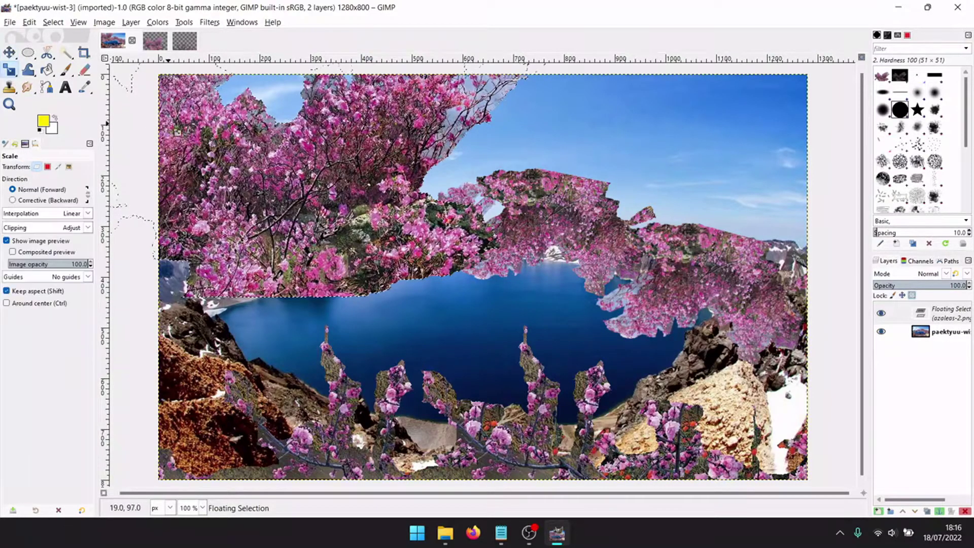
left_click_drag(185, 127, 219, 132)
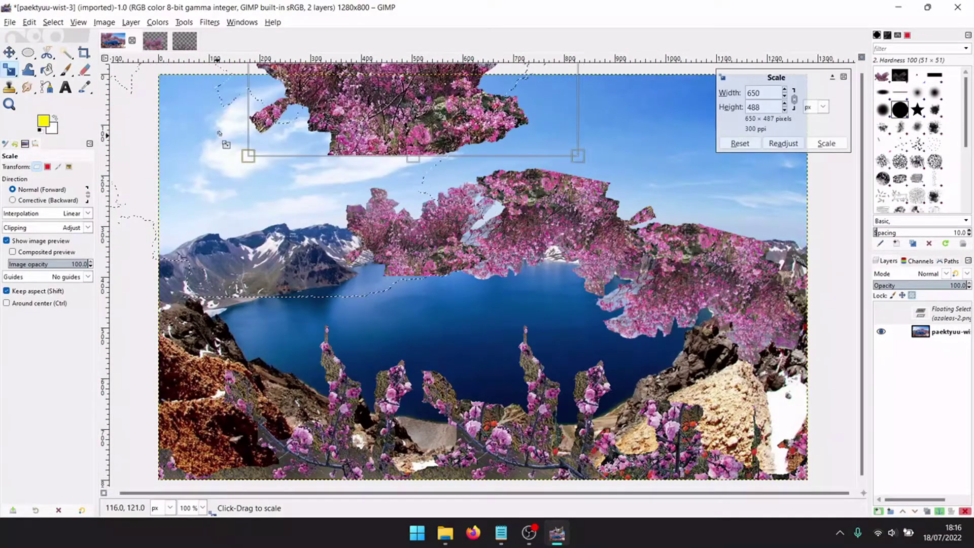
left_click(9, 52)
left_click_drag(374, 100, 261, 264)
left_click(9, 70)
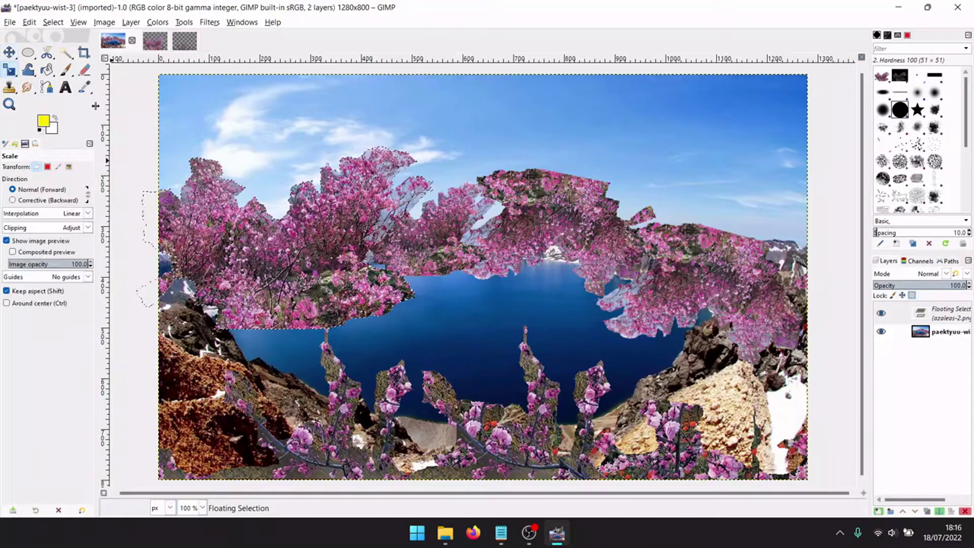
left_click_drag(227, 229, 174, 141)
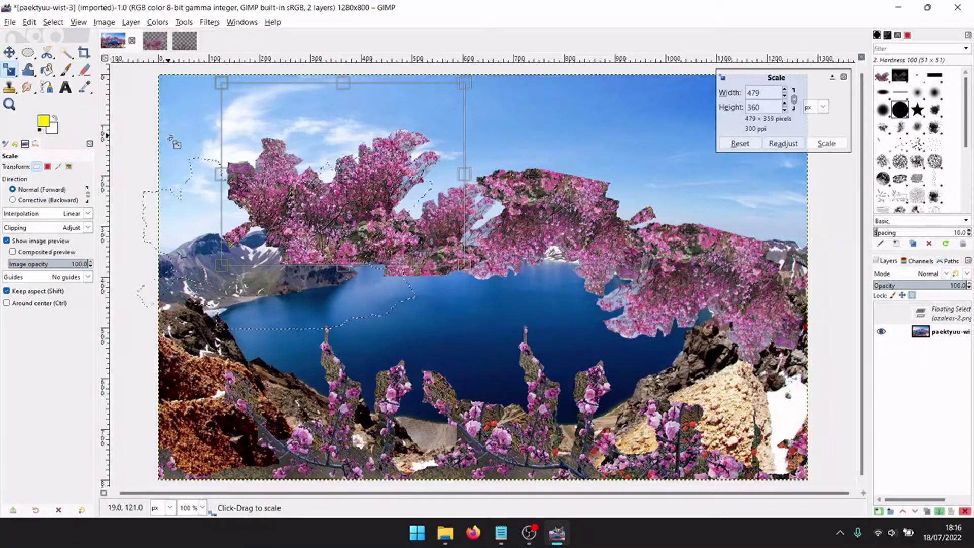
left_click(9, 52)
left_click_drag(308, 206, 252, 276)
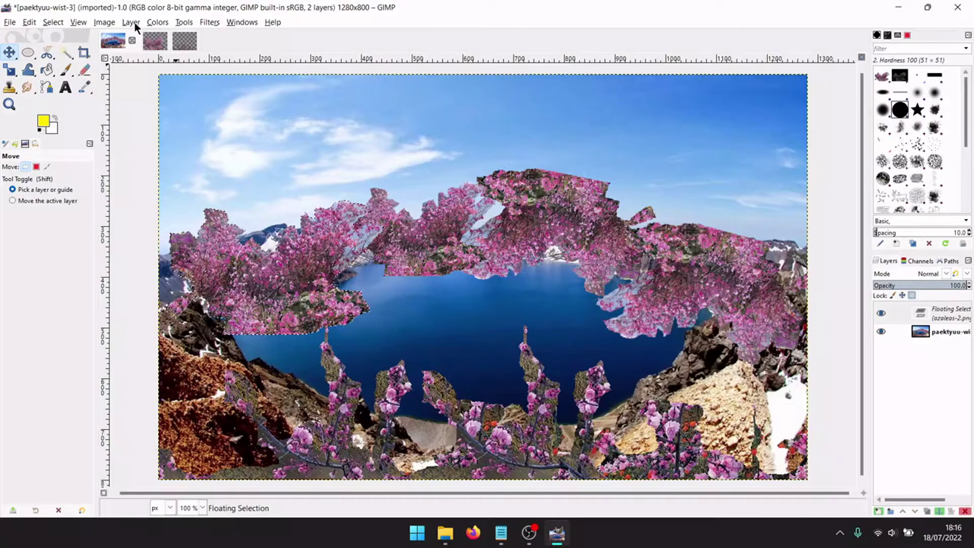
Export the poster as paeku-edited.jpg at JPEG quality 93, then quit GIMP discarding changes.
left_click(10, 22)
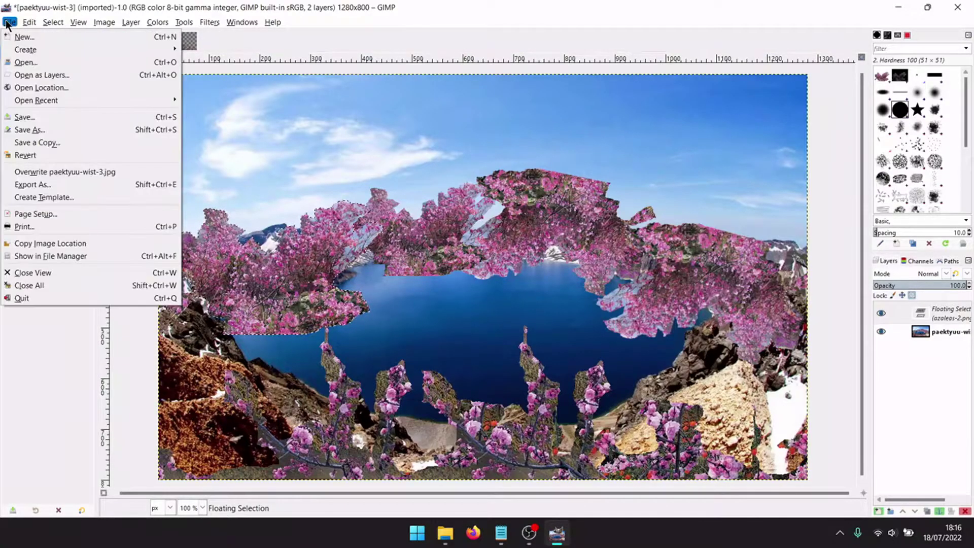
left_click(31, 185)
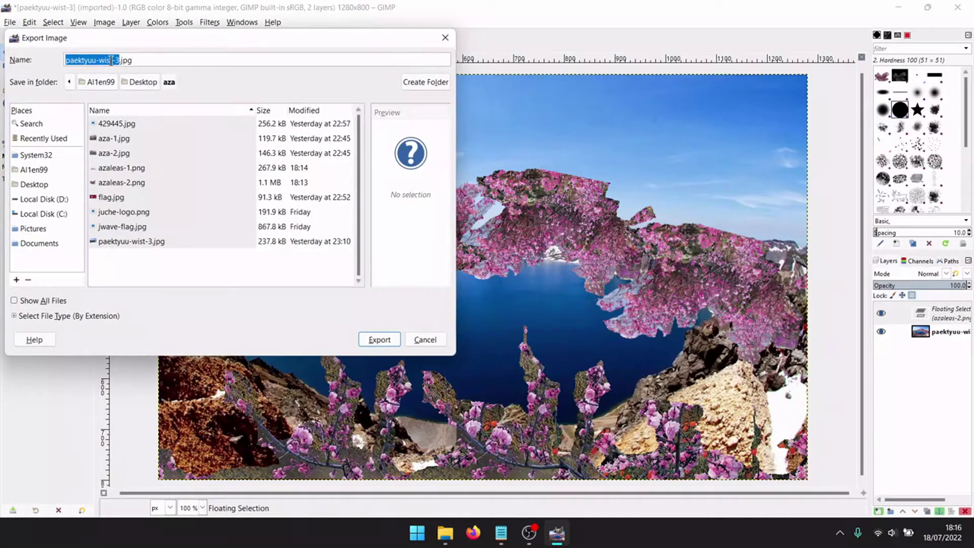
left_click(116, 60)
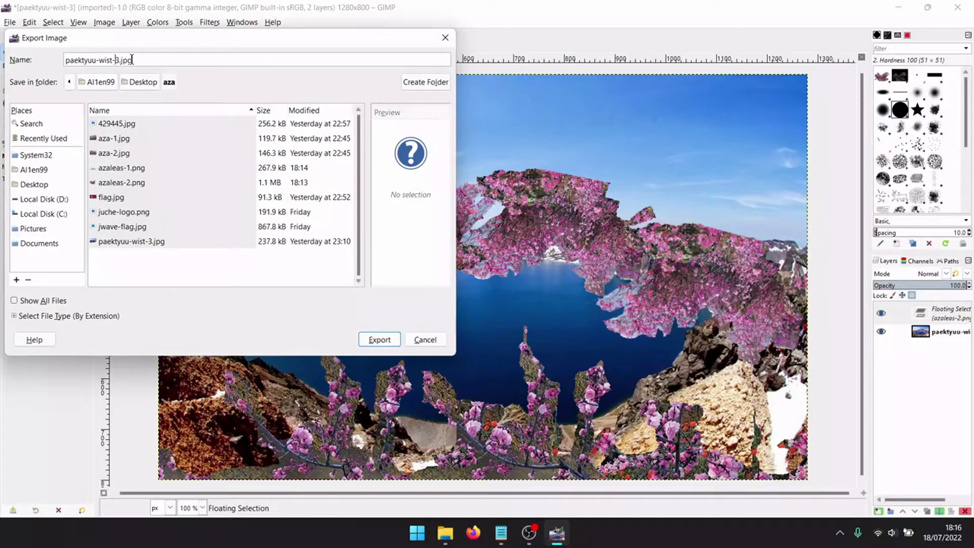
key("BackSpace")
key("BackSpace")
key("BackSpace")
key("BackSpace")
key("BackSpace")
key("BackSpace")
key("BackSpace")
key("BackSpace")
key("BackSpace")
key("BackSpace")
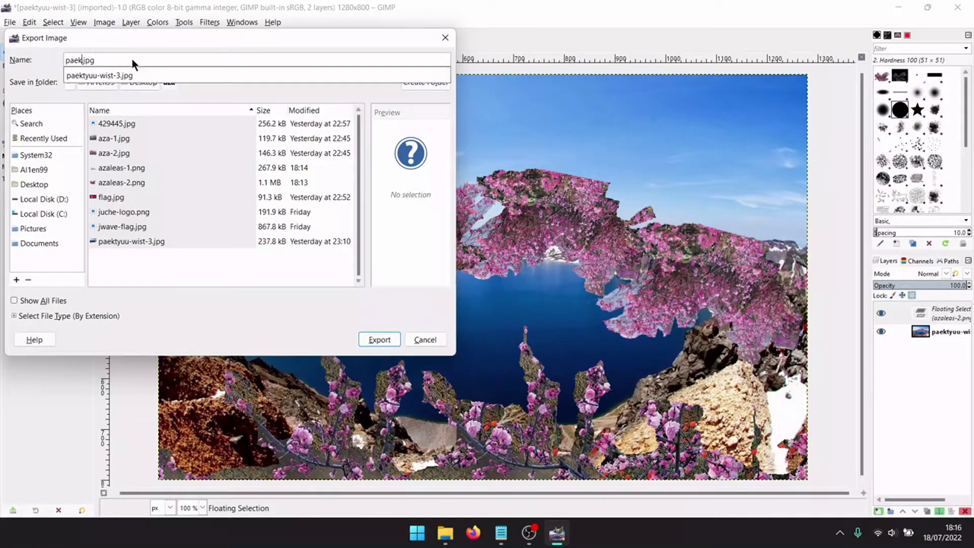
type("u-edited")
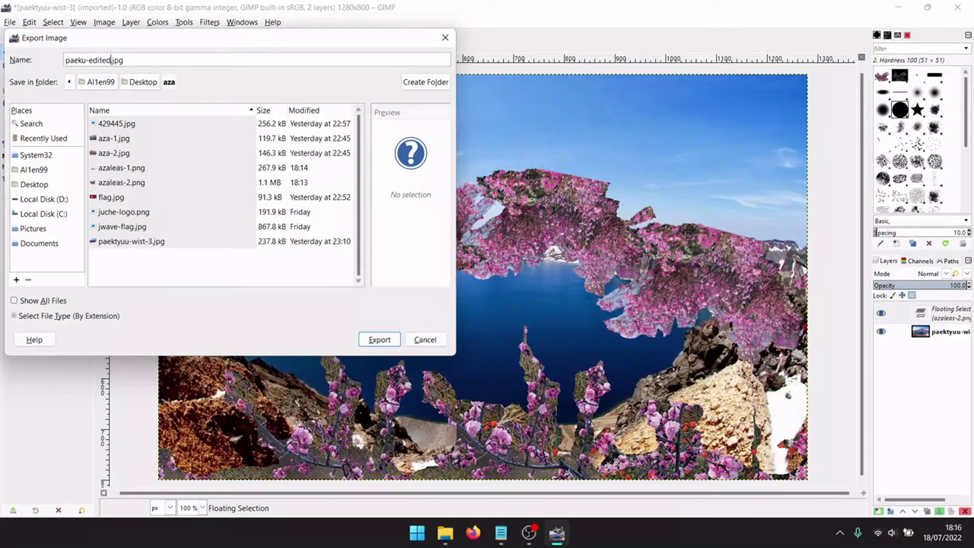
left_click(381, 339)
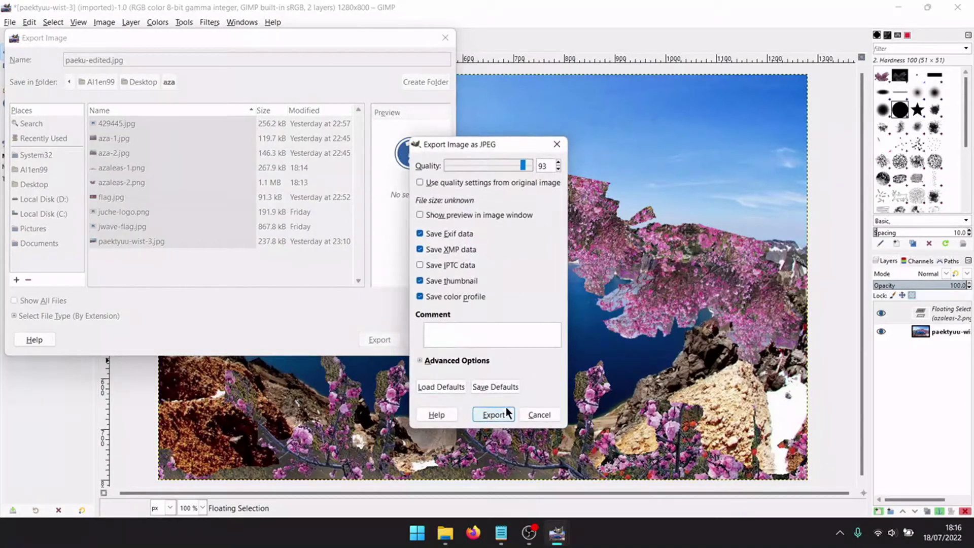
left_click(495, 411)
key("ctrl+q")
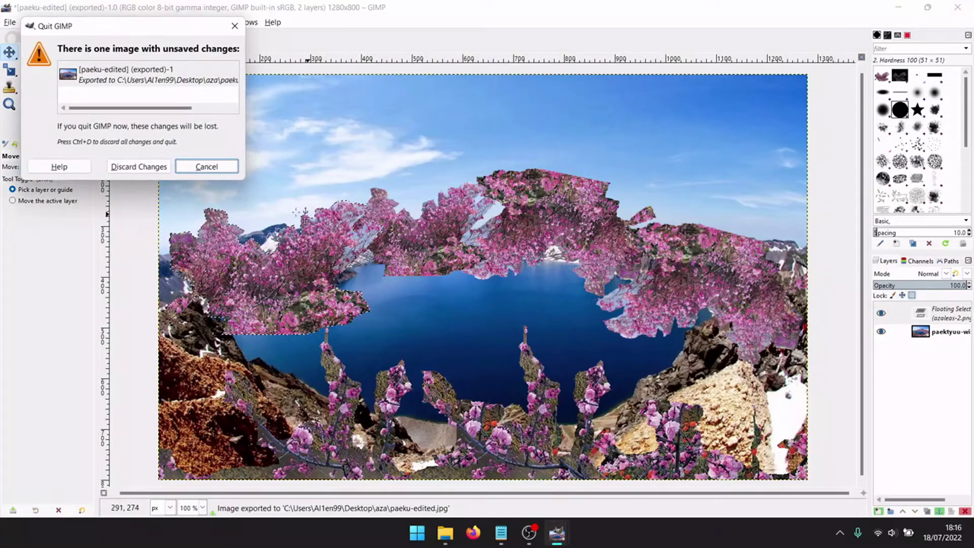
left_click(158, 167)
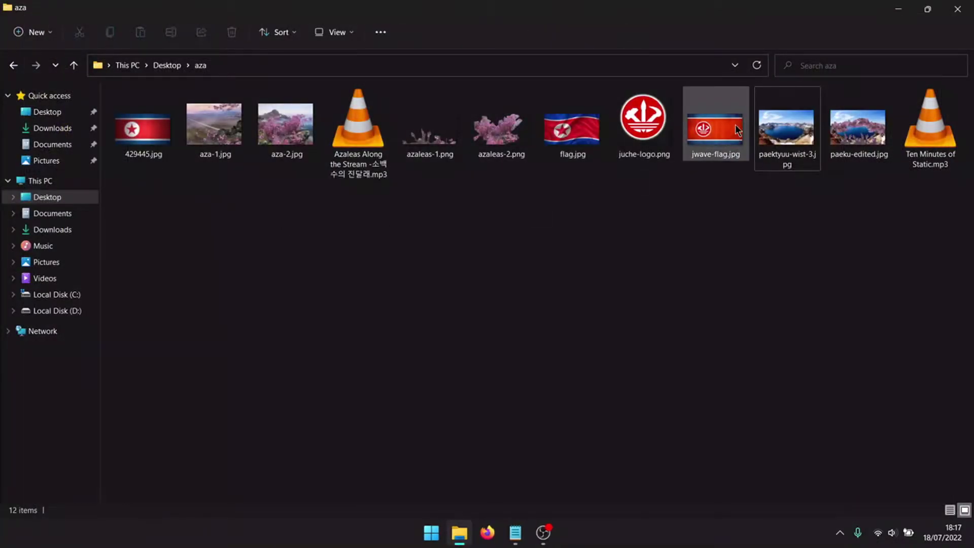
Open paeku-edited.jpg from the aza folder with GIMP via its context menu.
right_click(857, 133)
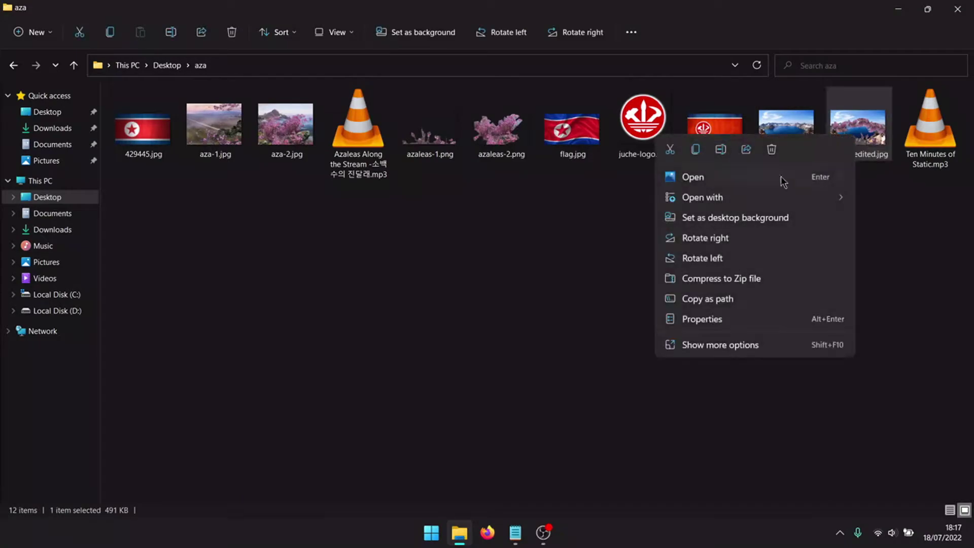
left_click(731, 201)
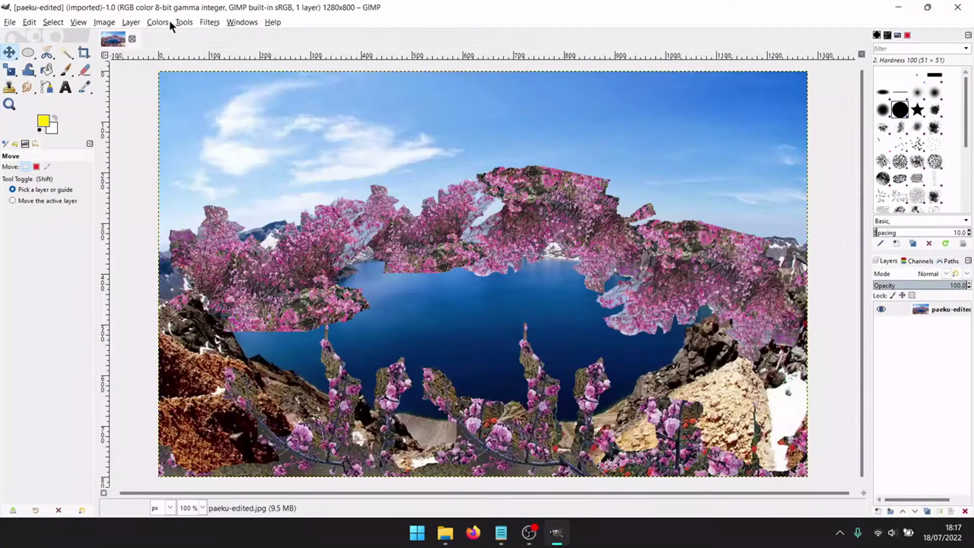
Apply Color Temperature with original 12000 and intended lowered to about 4827.6 K.
left_click(164, 21)
left_click(169, 47)
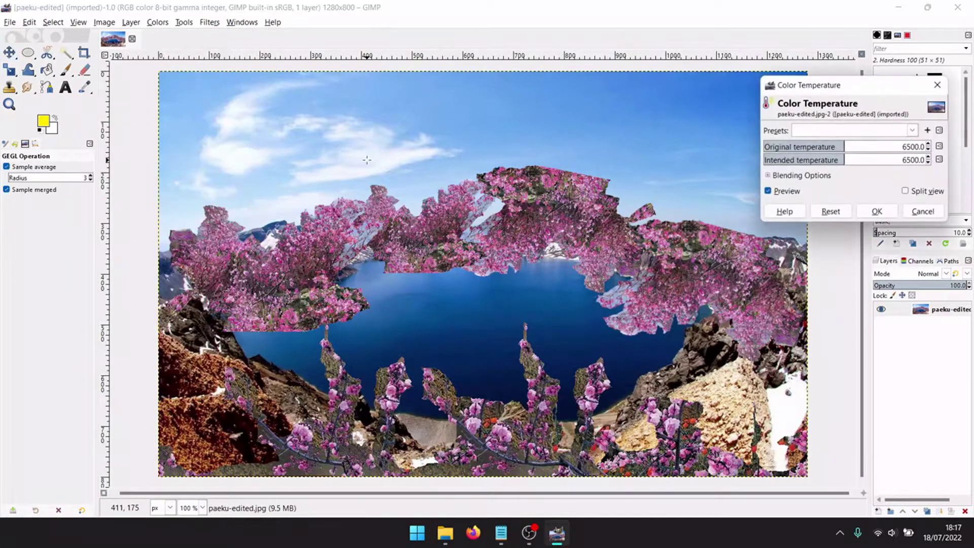
left_click_drag(812, 148, 898, 159)
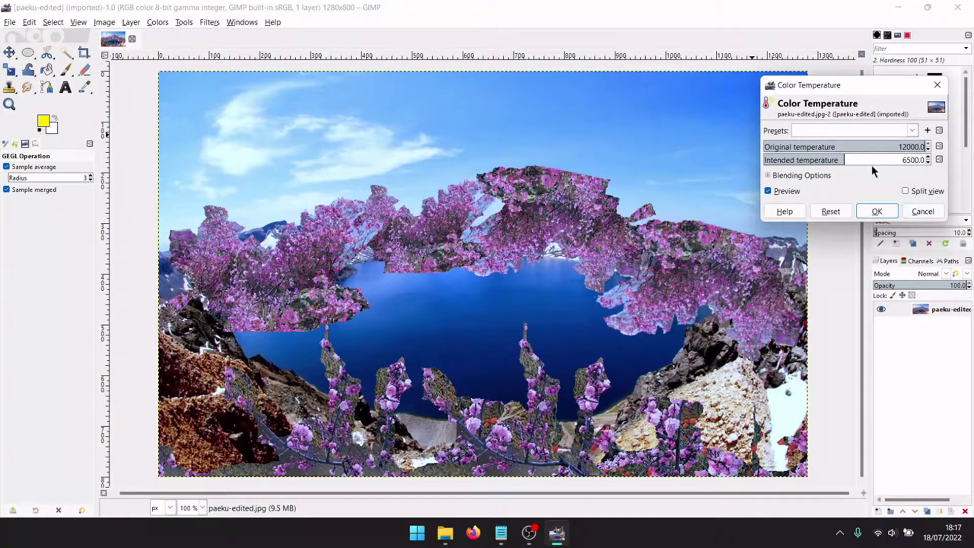
left_click_drag(923, 159, 807, 160)
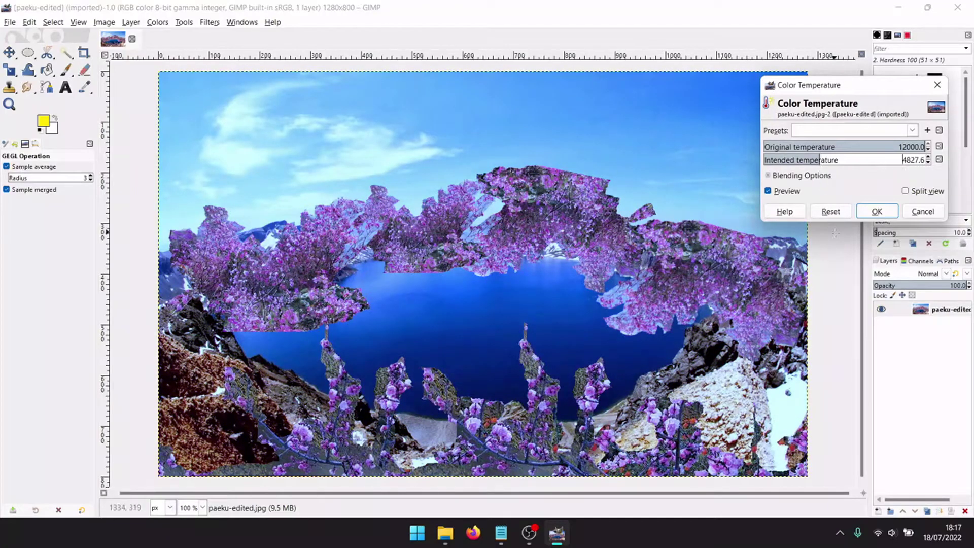
left_click(876, 211)
Raise the image lightness to 47.9 in Hue-Saturation.
left_click(154, 21)
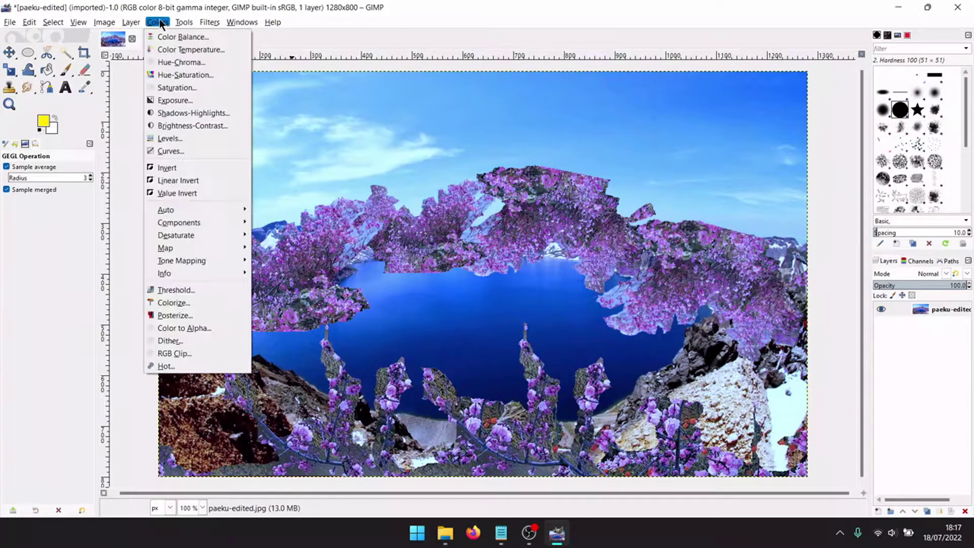
left_click(187, 74)
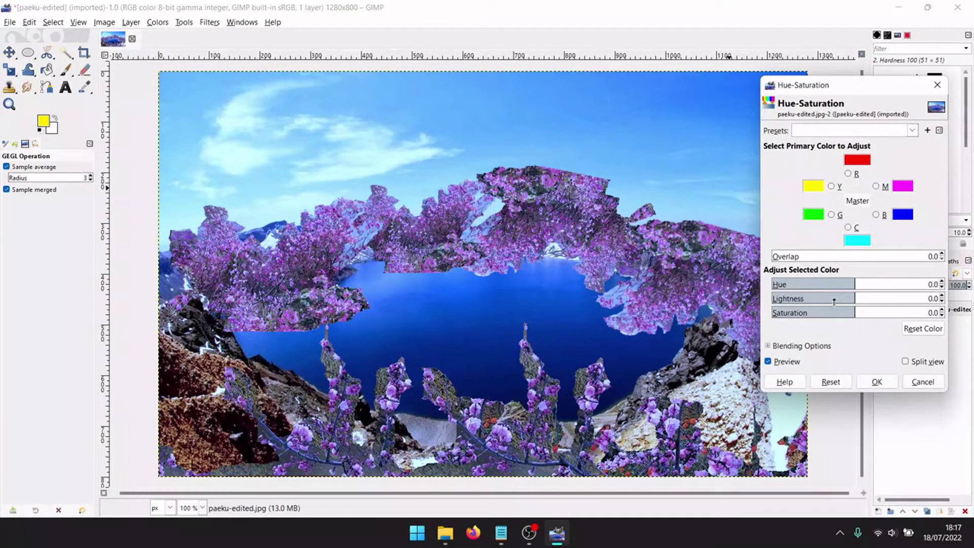
left_click_drag(834, 300, 891, 305)
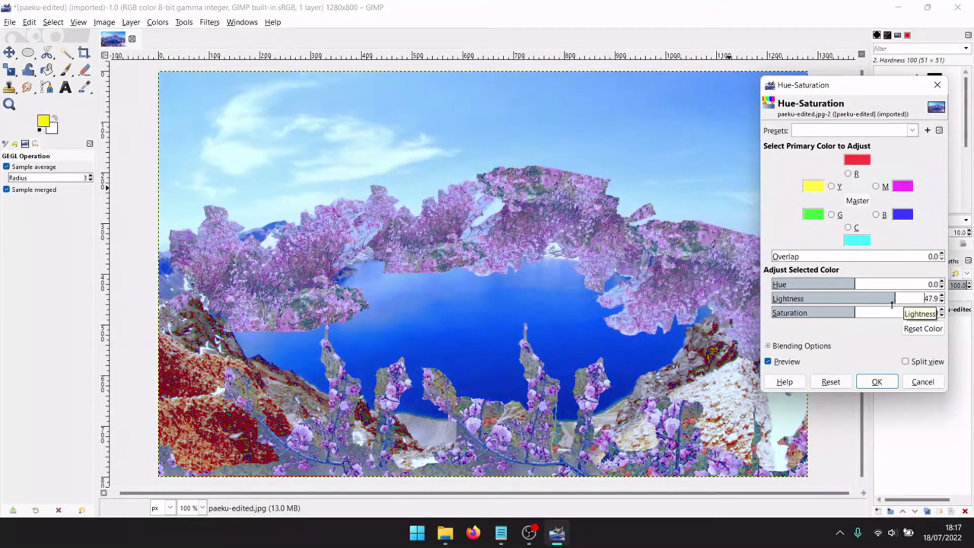
left_click(878, 383)
left_click(158, 22)
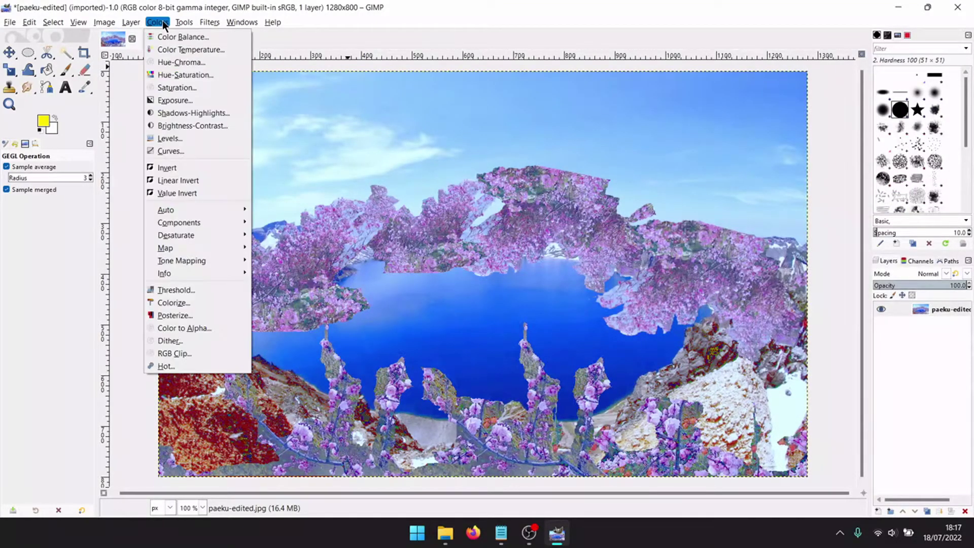
Apply Exposure with black level 0.100 and exposure 0.636.
left_click(172, 99)
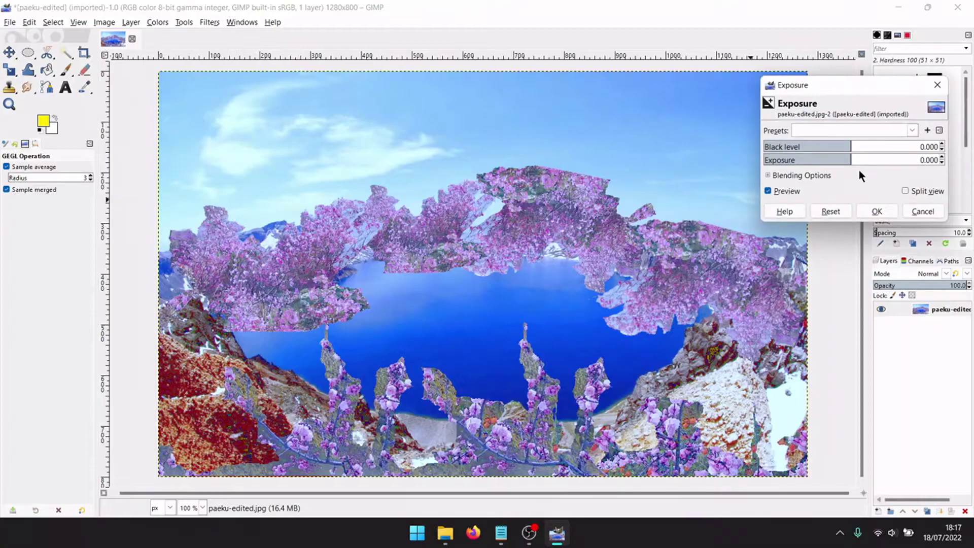
left_click_drag(840, 145, 740, 147)
left_click_drag(820, 150, 972, 164)
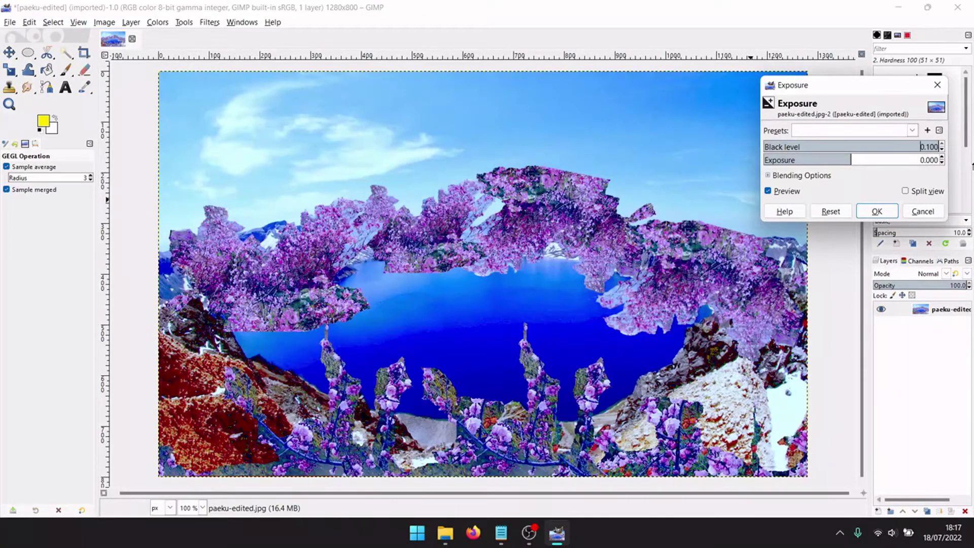
left_click_drag(823, 168, 972, 162)
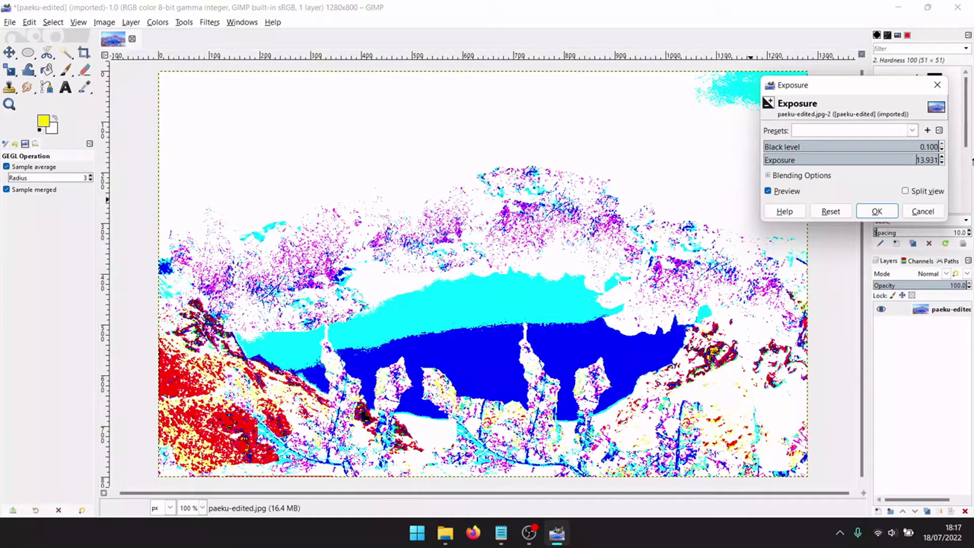
mouse_move(881, 164)
left_mouse_down()
mouse_move(816, 162)
mouse_move(870, 175)
left_mouse_up()
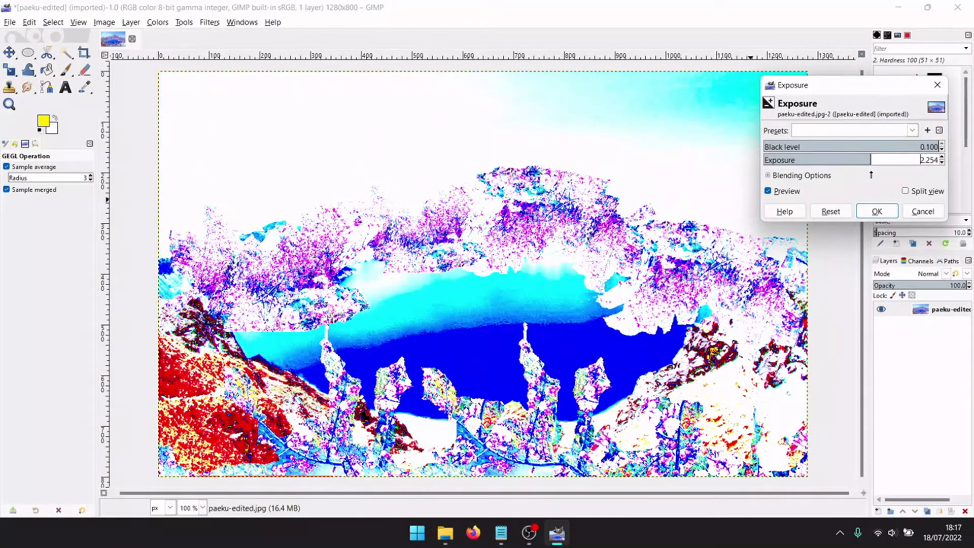
left_click_drag(871, 175, 857, 177)
left_click(873, 211)
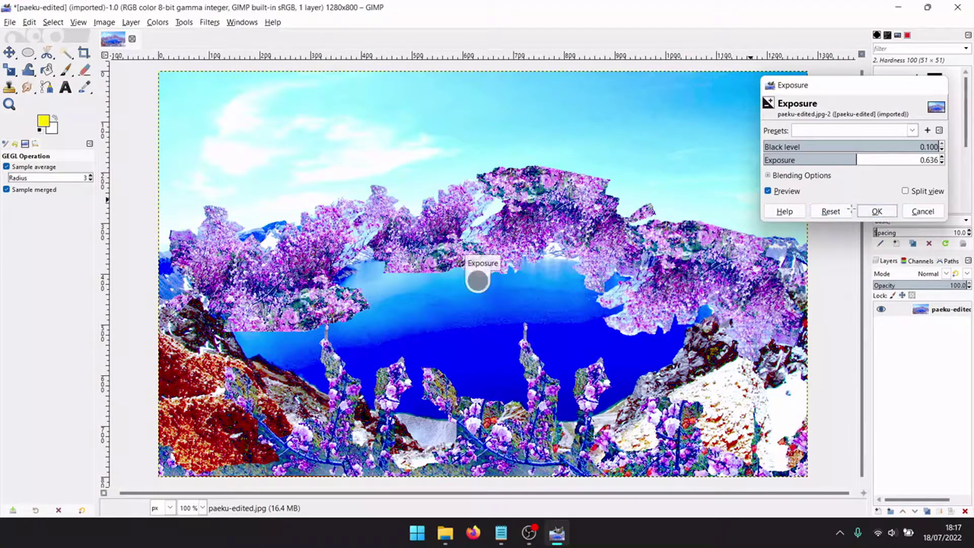
Open Shadows-Highlights and raise the shadows to 100.
left_click(168, 22)
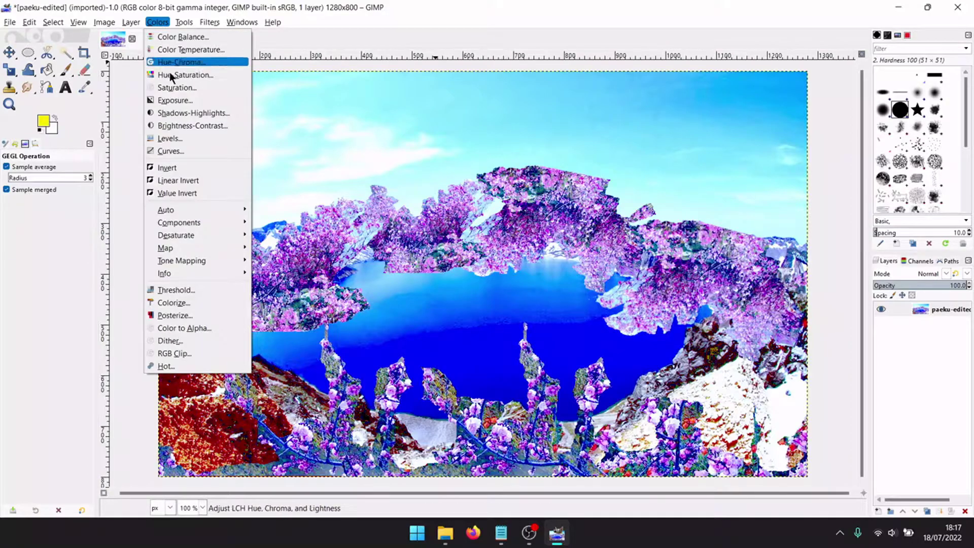
left_click(177, 113)
left_click_drag(843, 158, 954, 160)
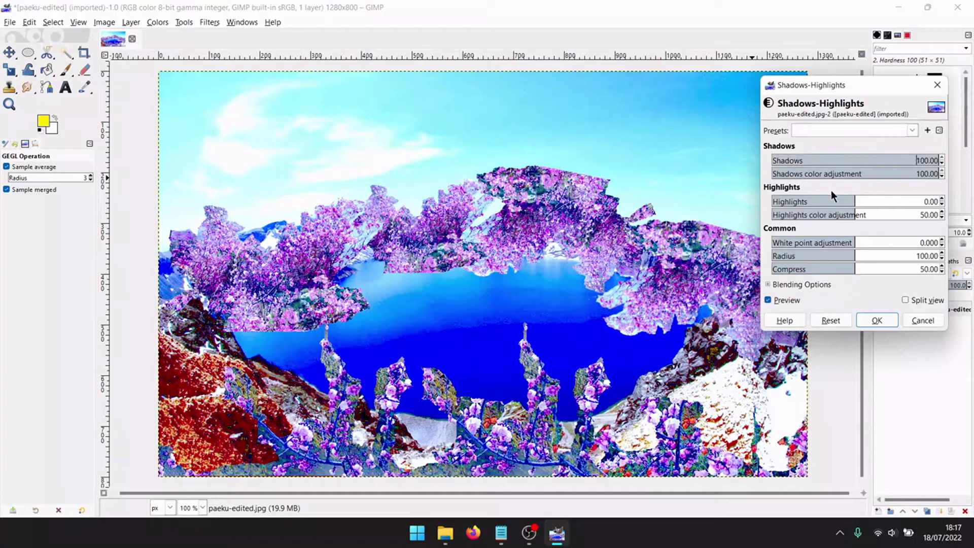
Apply highlights -100, then export the image as paeku-edited222.jpg.
left_click_drag(831, 207, 777, 203)
left_click(875, 319)
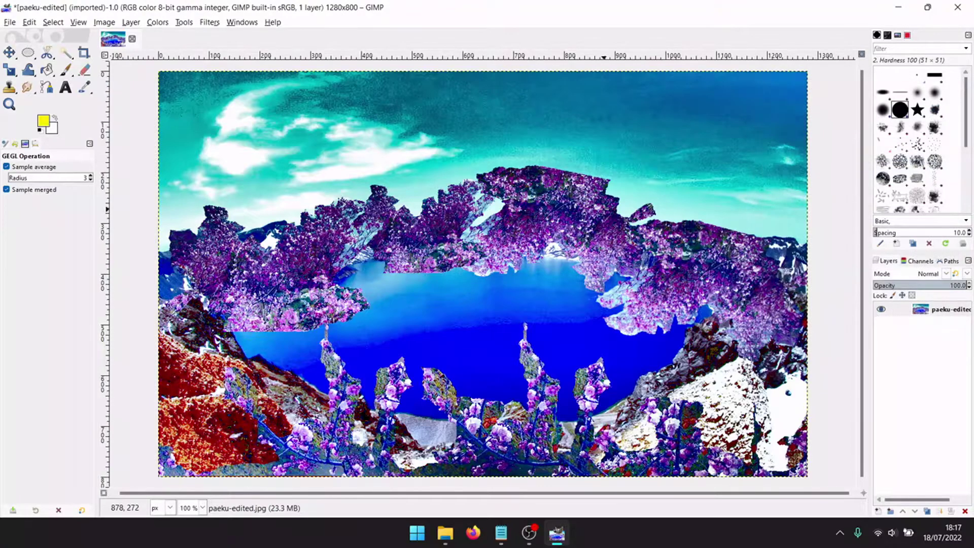
left_click(9, 22)
left_click(43, 184)
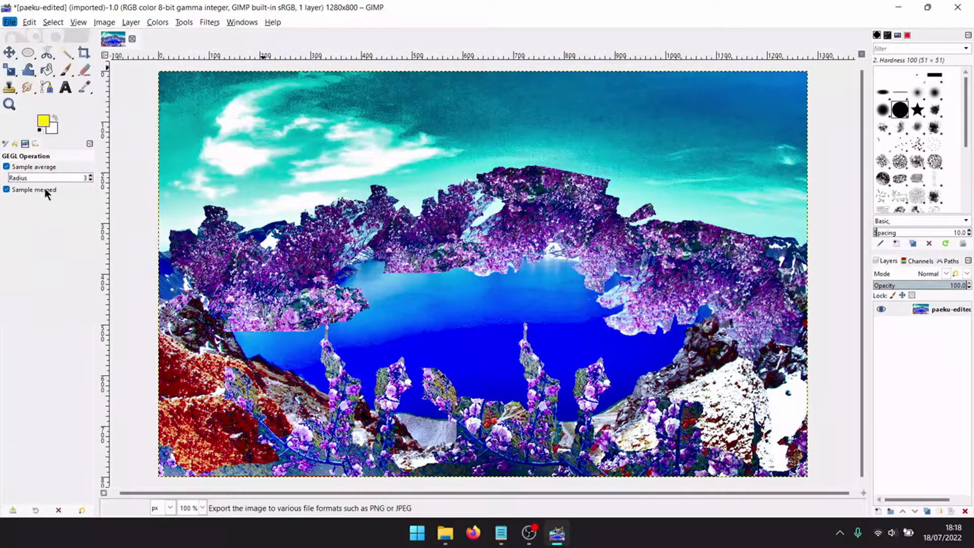
left_click(109, 61)
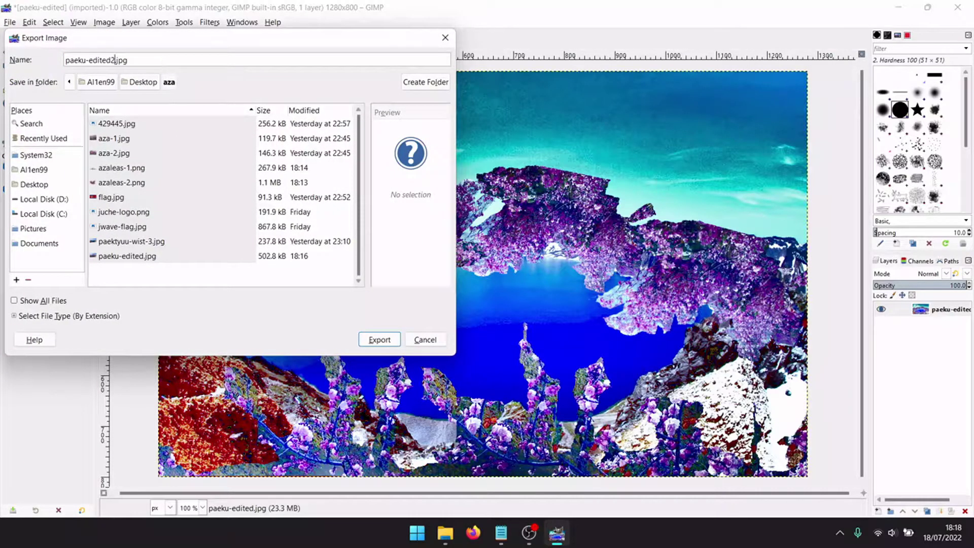
left_click(382, 340)
left_click(480, 414)
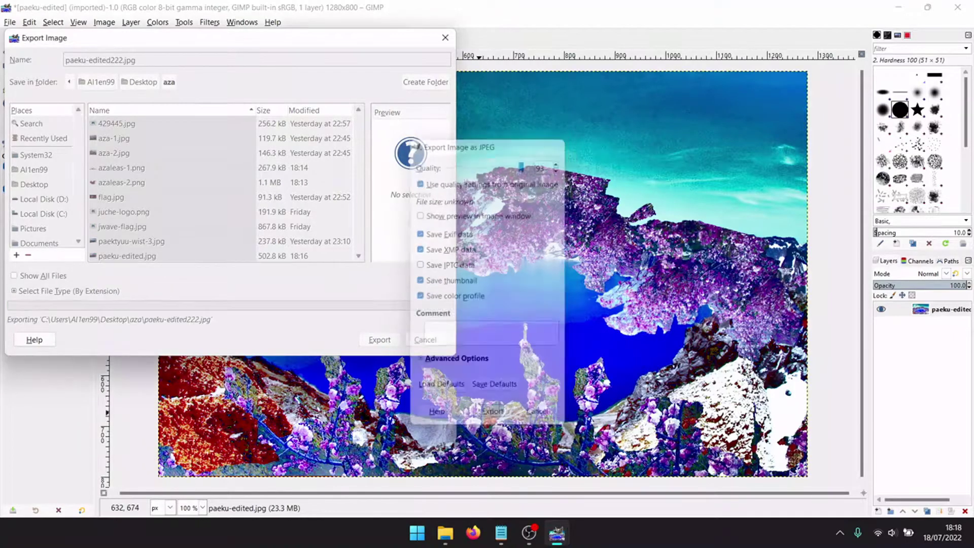
Quit GIMP discarding unsaved changes and clear the folder selection in File Explorer.
left_click(957, 7)
left_click(148, 178)
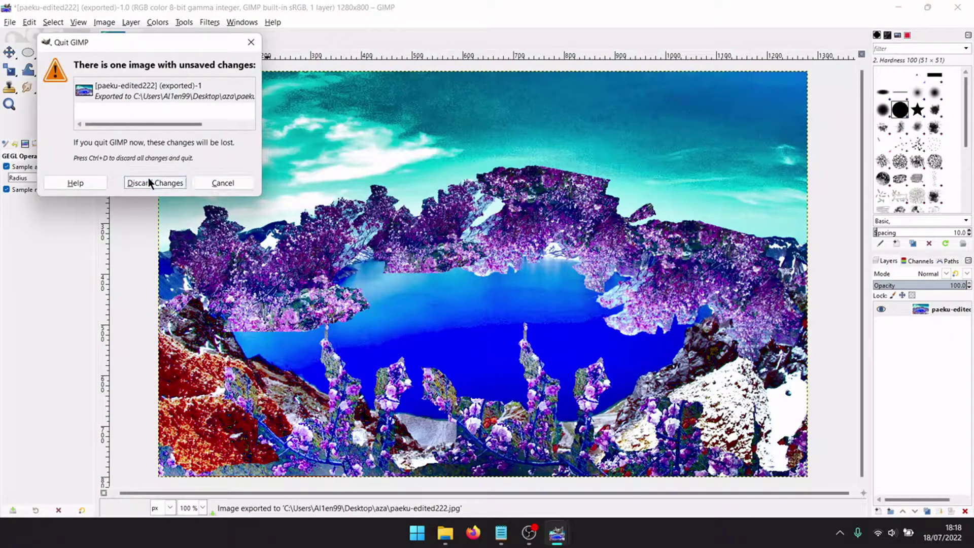
left_click(534, 219)
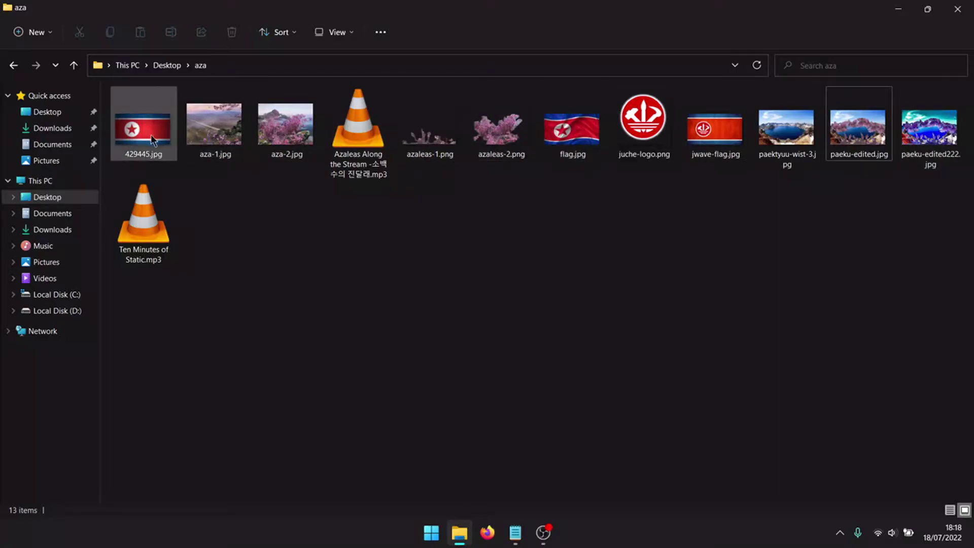
Open the 429445.jpg flag image from the aza folder in GIMP.
mouse_move(139, 136)
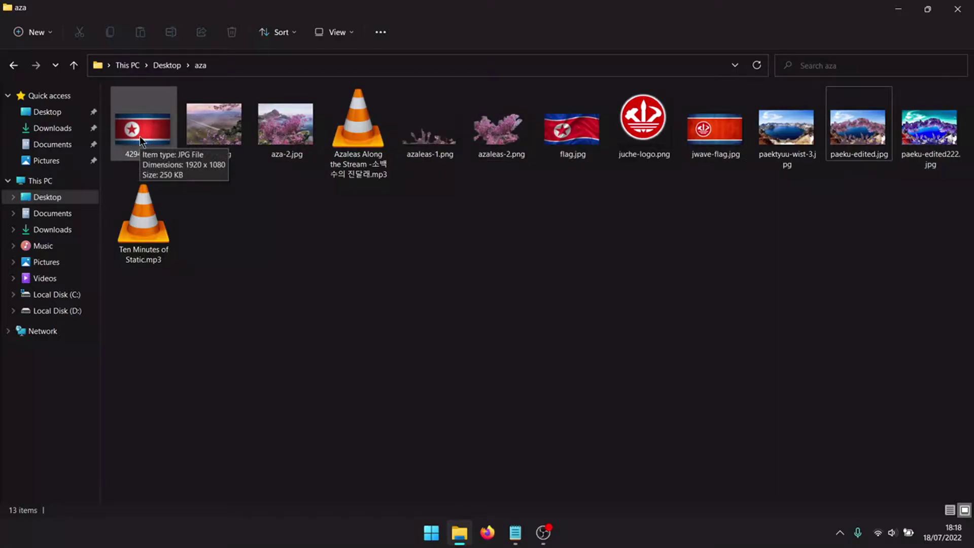
right_click(139, 136)
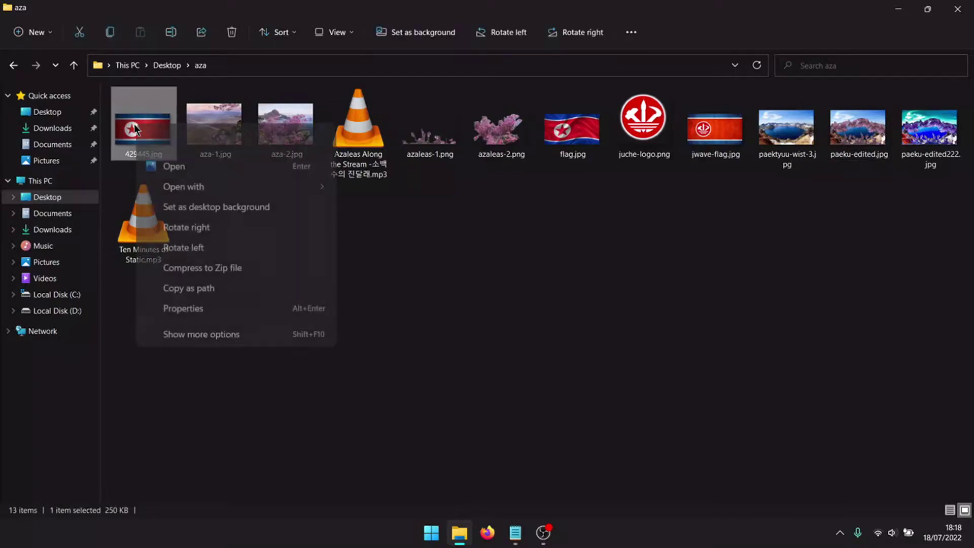
mouse_move(229, 189)
left_click(351, 190)
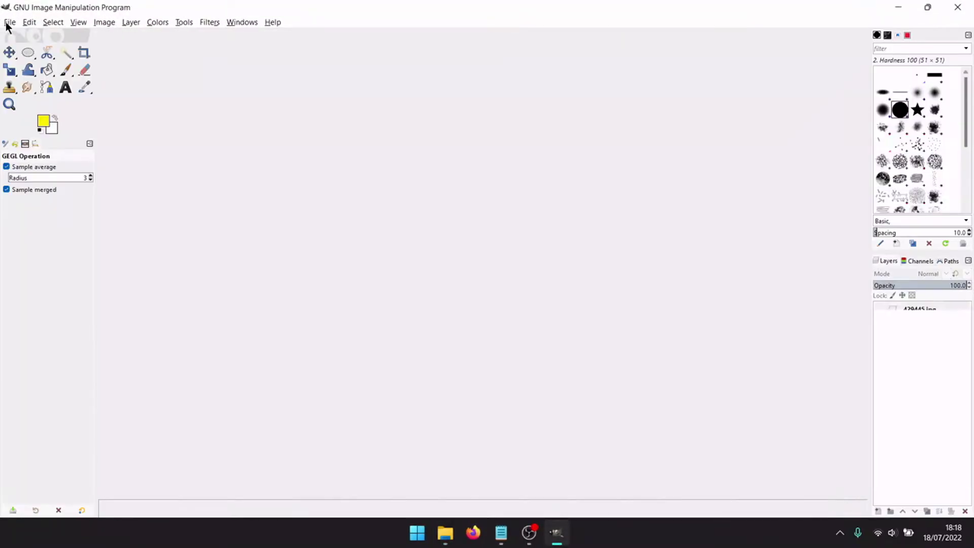
Open juche-logo.png as a new image.
left_click(10, 22)
left_click(19, 61)
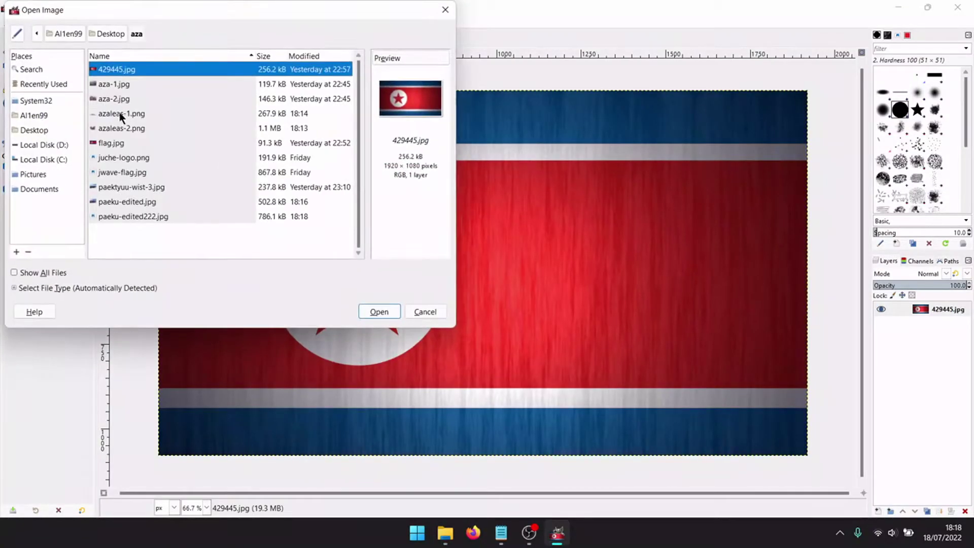
left_click(118, 157)
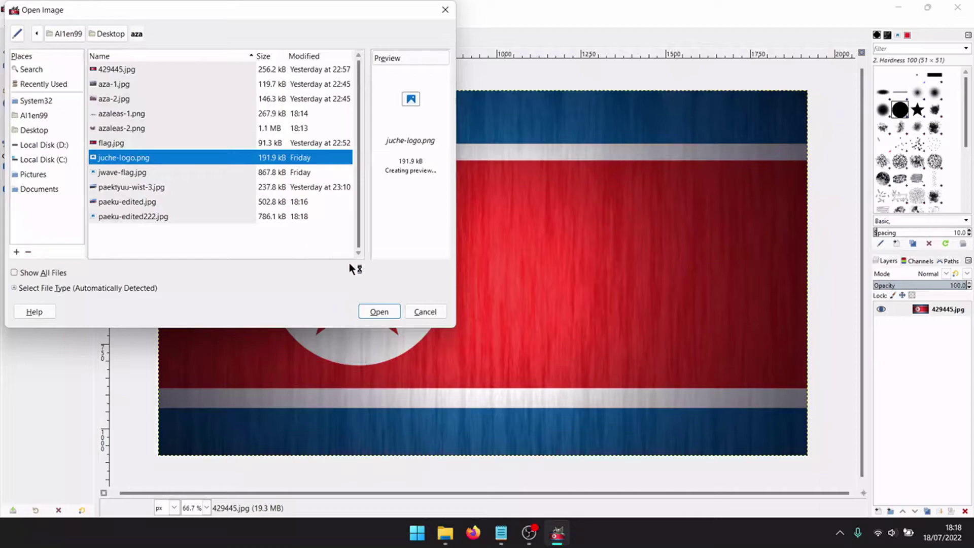
left_click(379, 310)
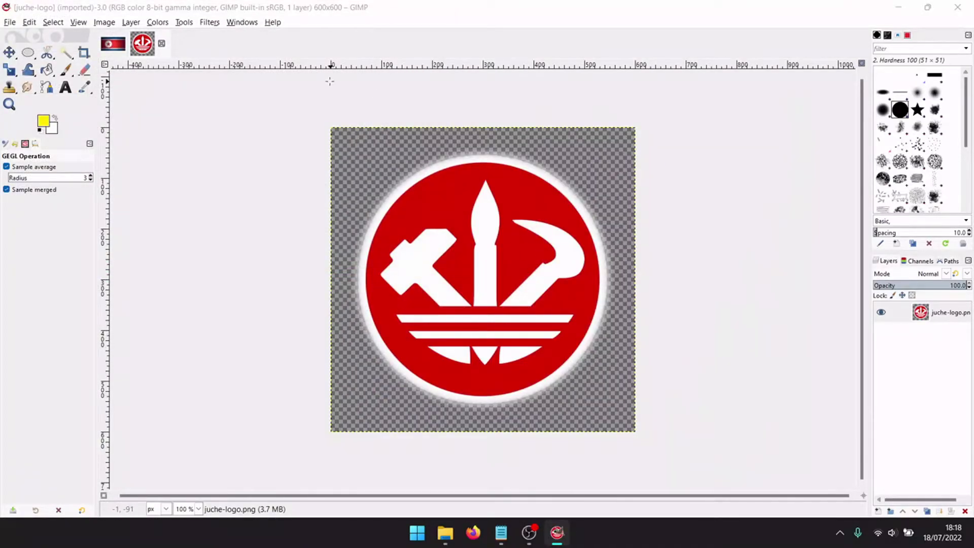
Open paeku-edited.jpg from the aza folder as another new image.
left_click(10, 21)
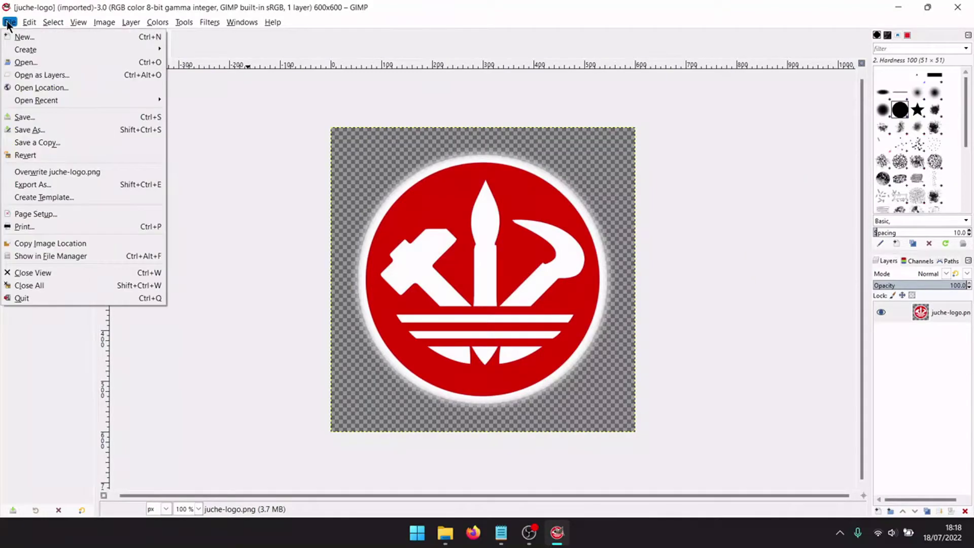
left_click(12, 62)
left_click(122, 172)
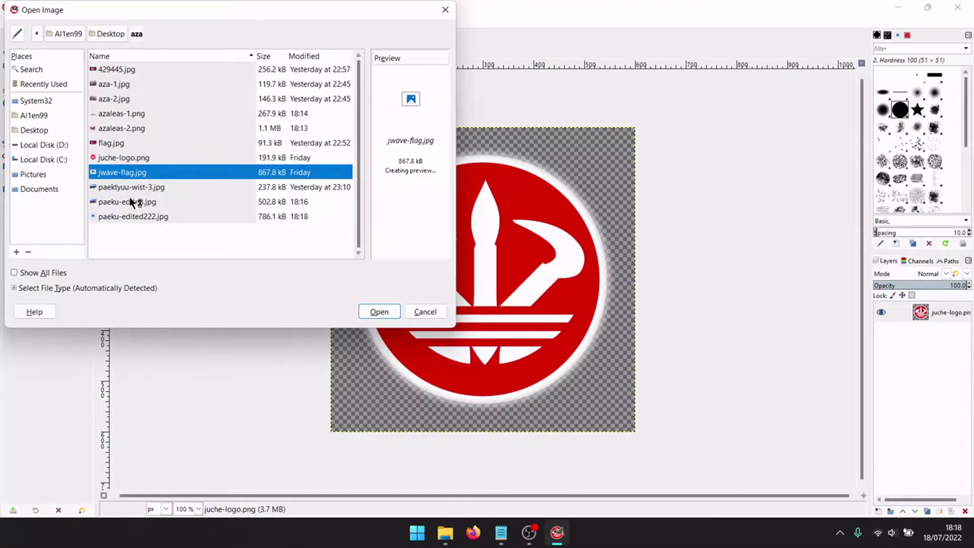
left_click(129, 194)
left_click(130, 203)
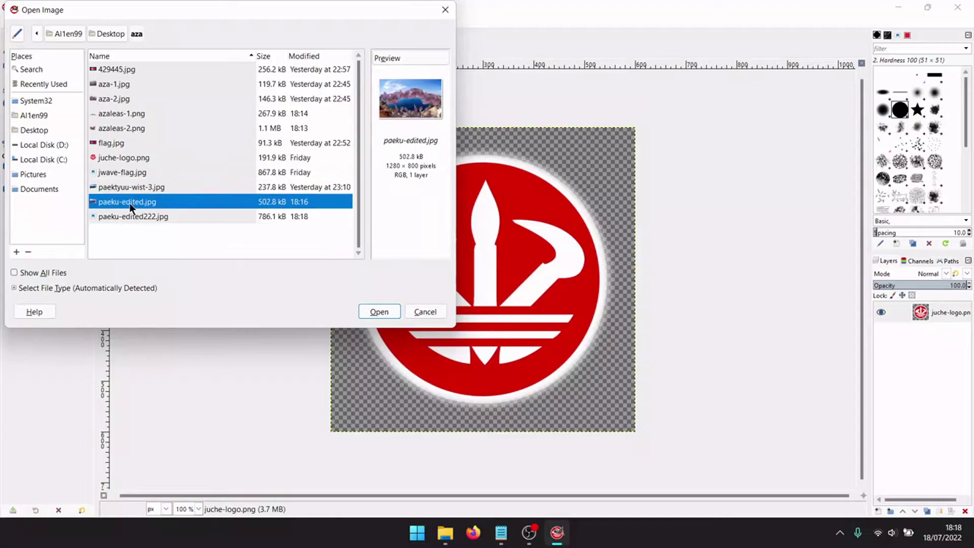
left_click(380, 310)
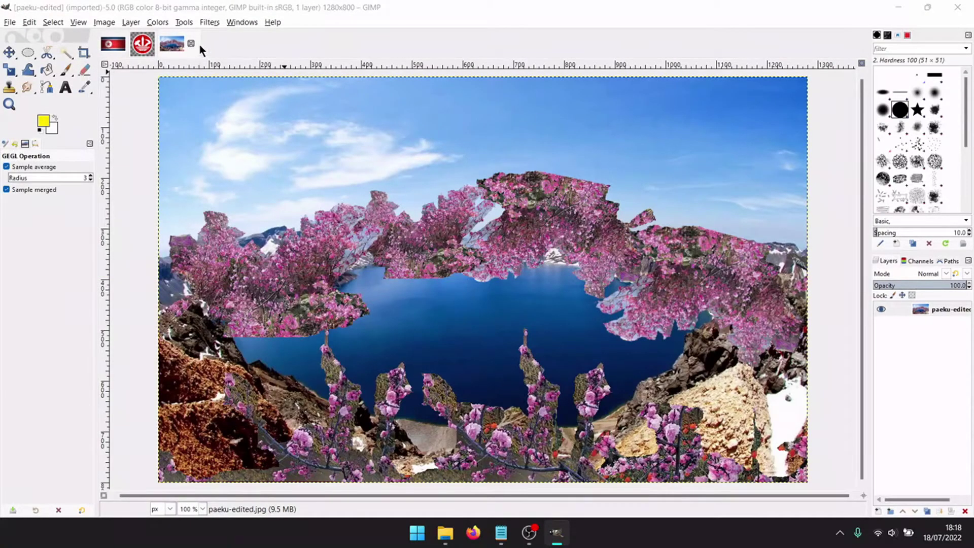
Copy the lake photo and paste it into the flag image.
left_click(32, 18)
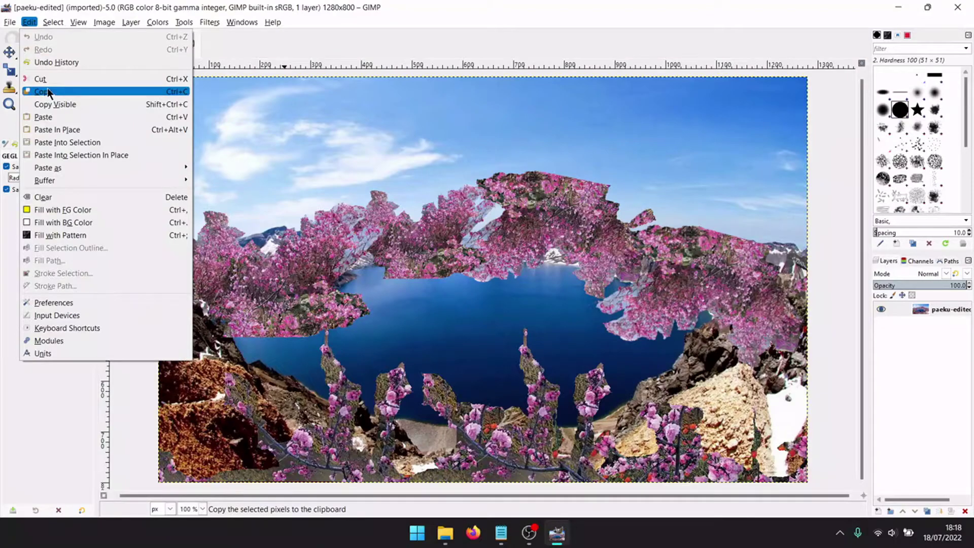
left_click(48, 88)
left_click(112, 43)
left_click(29, 22)
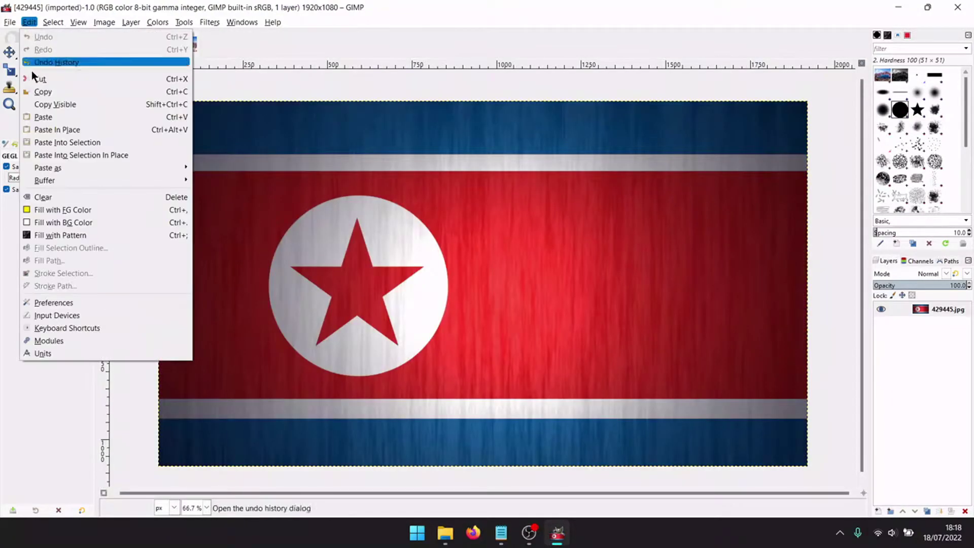
left_click(48, 120)
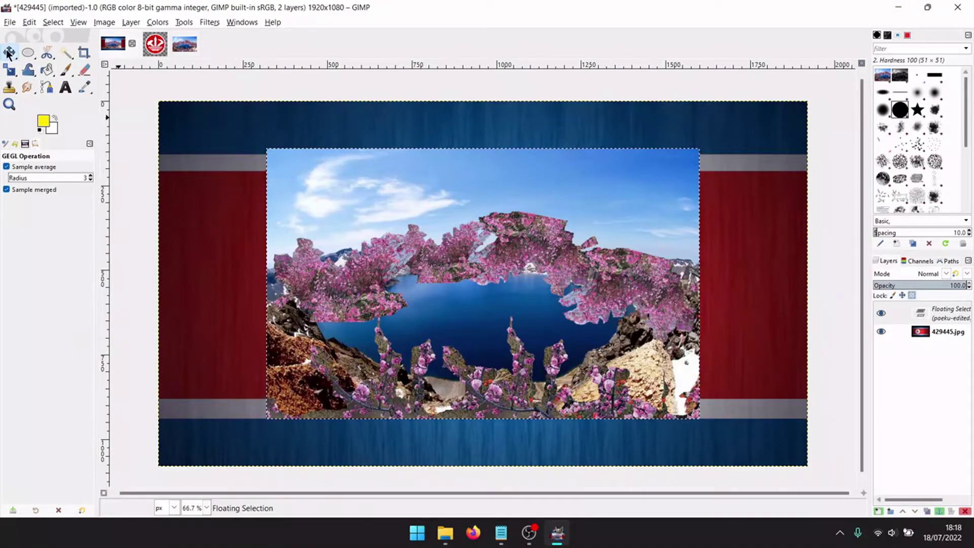
Move the pasted lake photo to the lower right and scale it to 1462×914.
left_click(9, 53)
left_click_drag(422, 278, 536, 326)
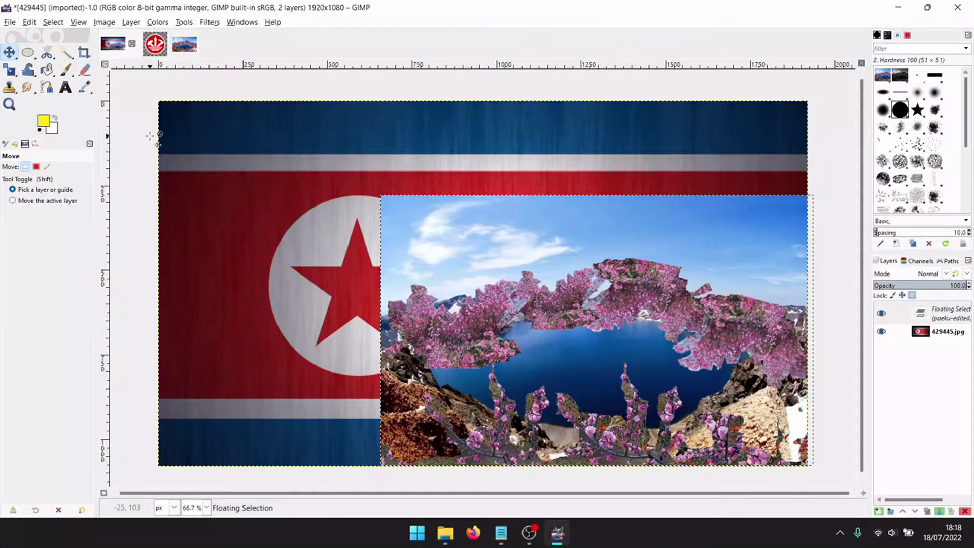
left_click(9, 69)
left_click_drag(431, 252, 369, 213)
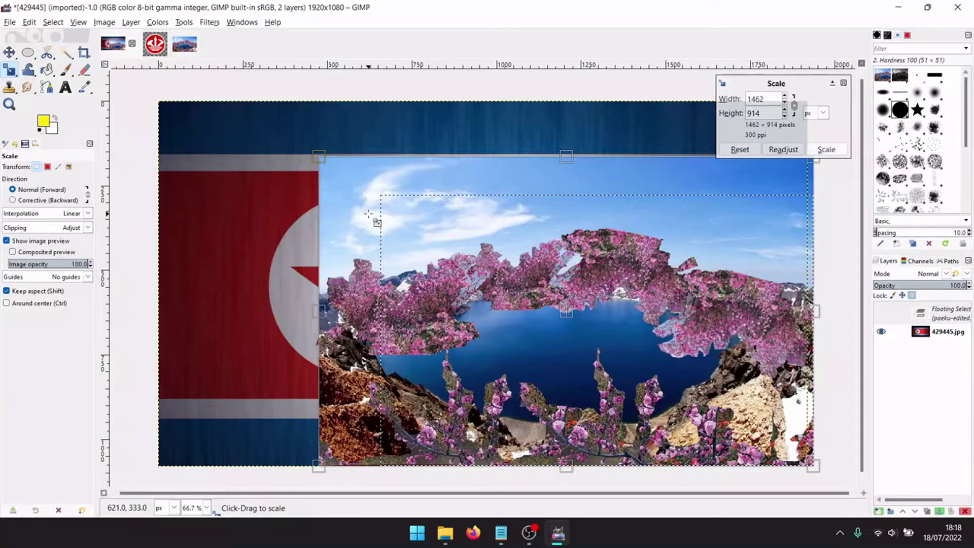
left_click(9, 52)
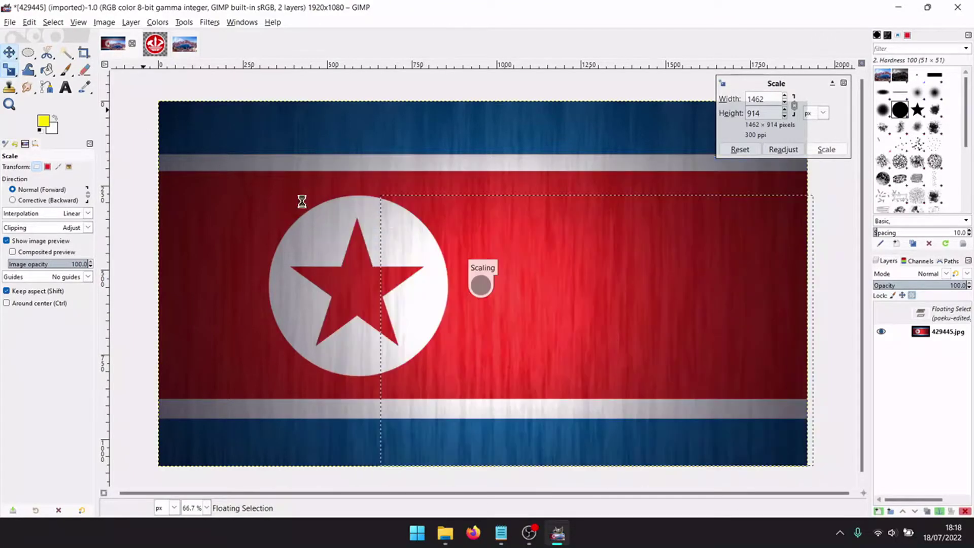
left_click_drag(419, 223, 398, 183)
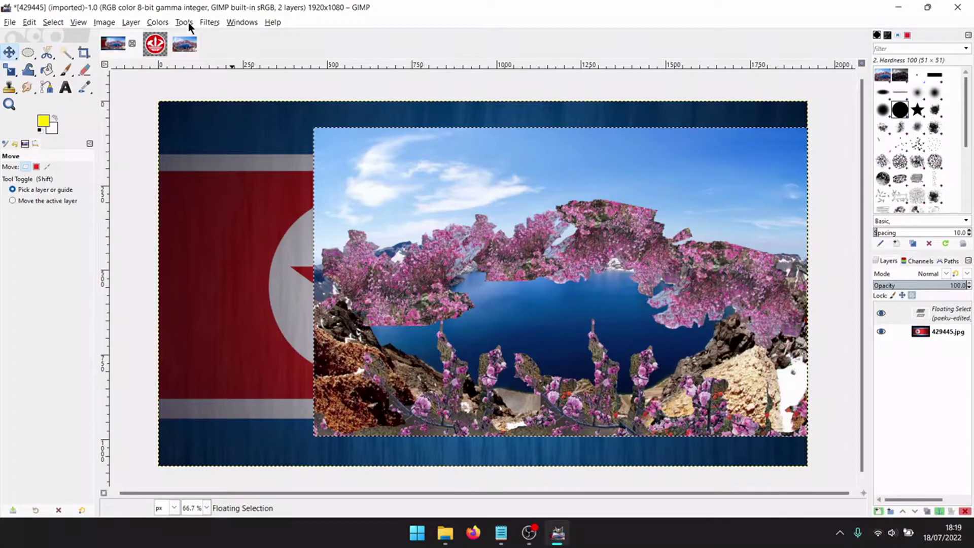
Shift the lake photo's hue in Hue-Chroma so the flowers turn purple.
left_click(157, 22)
left_click(177, 63)
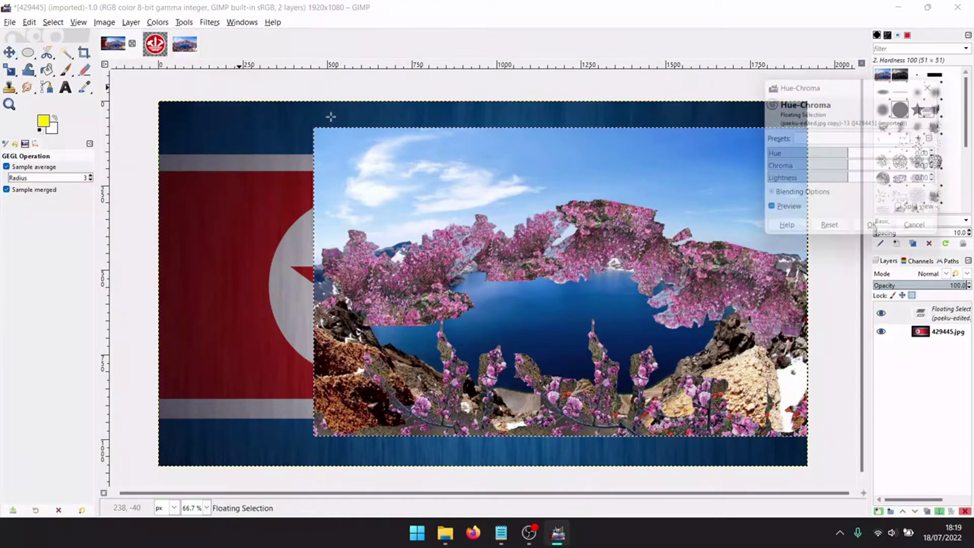
mouse_move(845, 161)
left_mouse_down()
mouse_move(790, 162)
mouse_move(885, 157)
mouse_move(840, 169)
left_mouse_up()
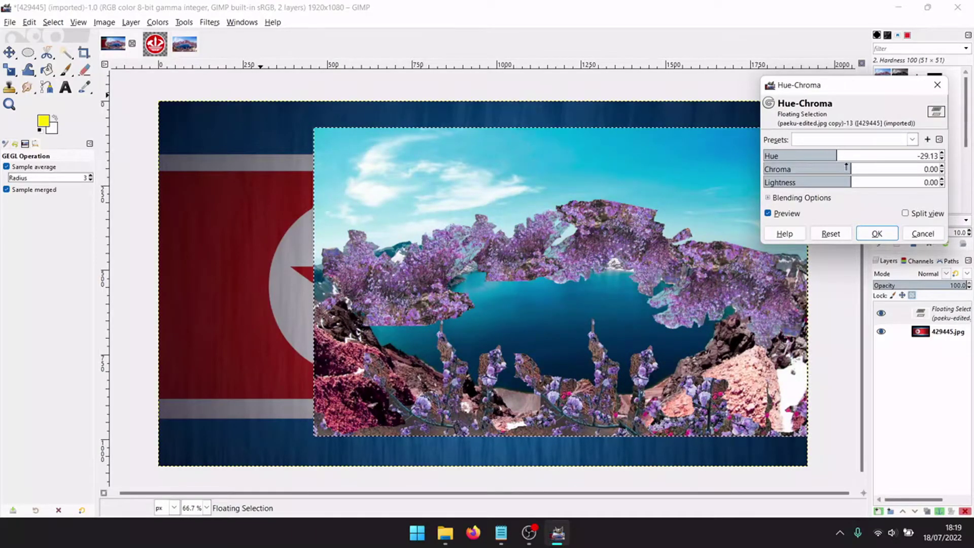
left_click_drag(846, 167, 824, 166)
left_click(876, 233)
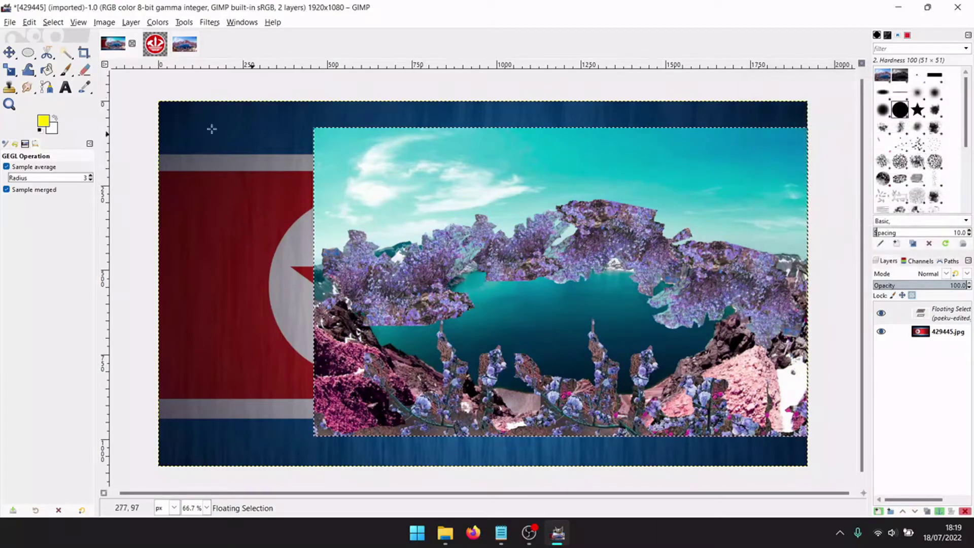
left_click(65, 21)
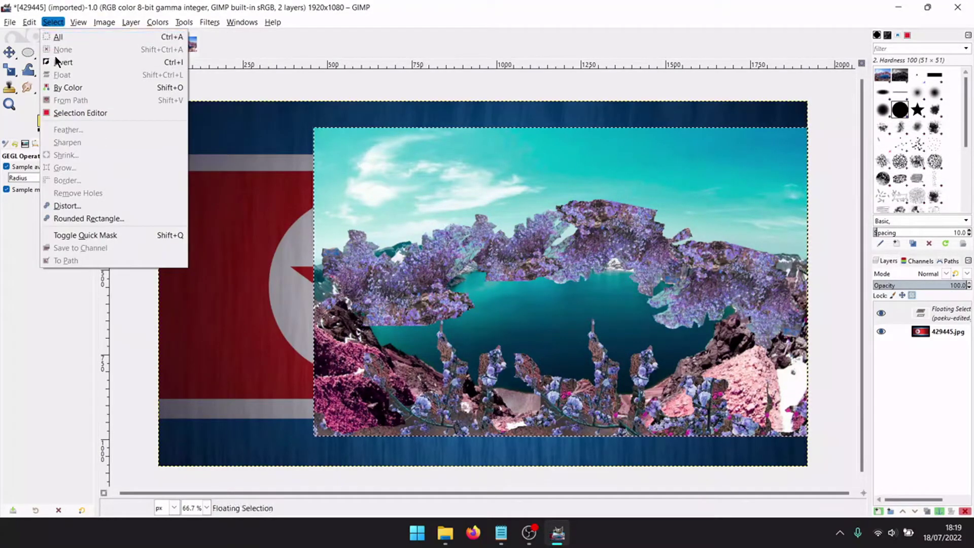
left_click(328, 79)
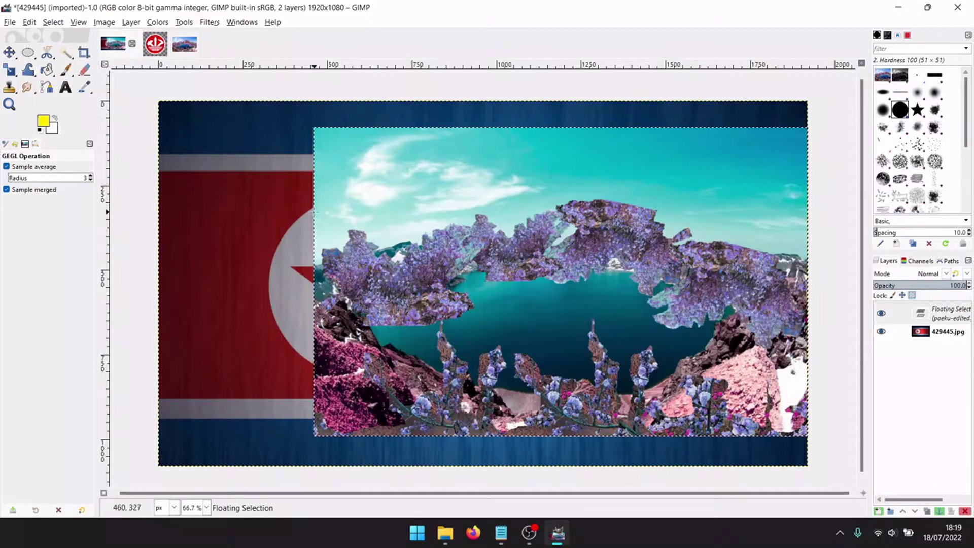
Undo the hue change, both moves and the scaling of the pasted lake photo.
left_click(29, 22)
left_click(35, 34)
left_click(29, 22)
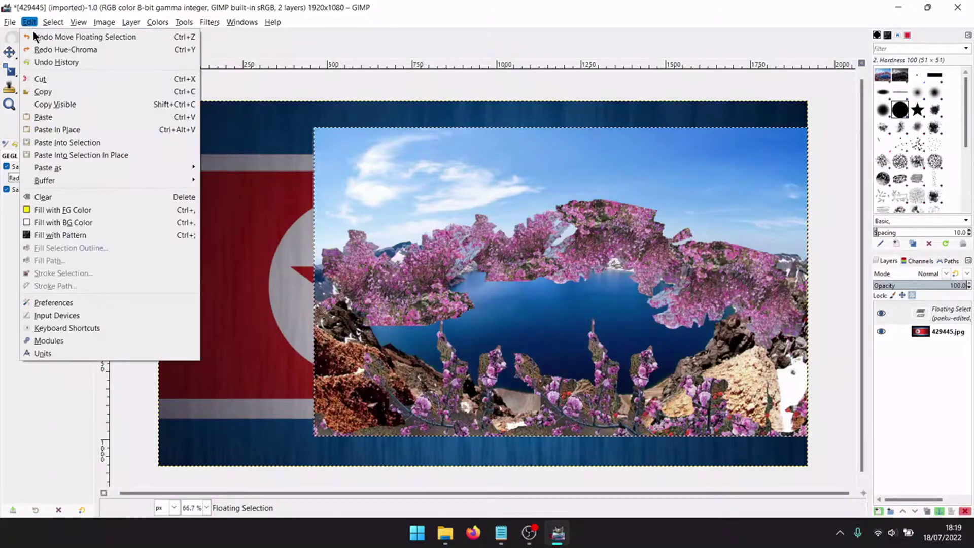
left_click(34, 34)
left_click(30, 23)
left_click(32, 33)
left_click(30, 22)
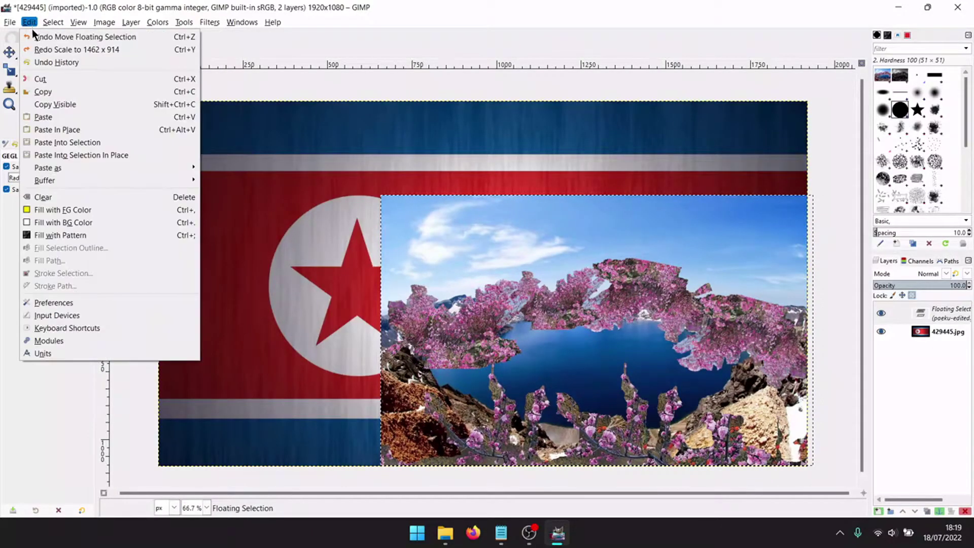
left_click(33, 32)
left_click(30, 22)
Remove the pasted lake photo and change the flag's colour temperature.
left_click(32, 34)
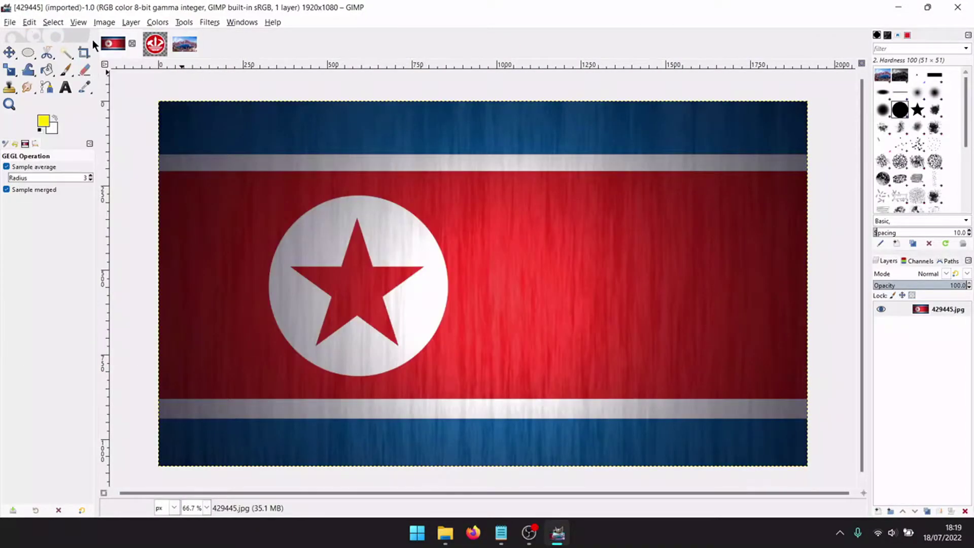
left_click(163, 22)
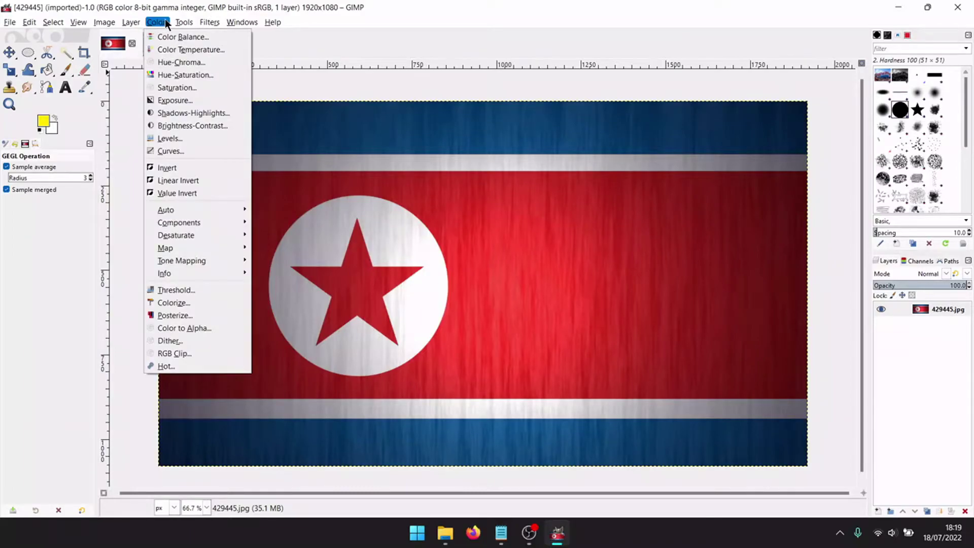
left_click(182, 49)
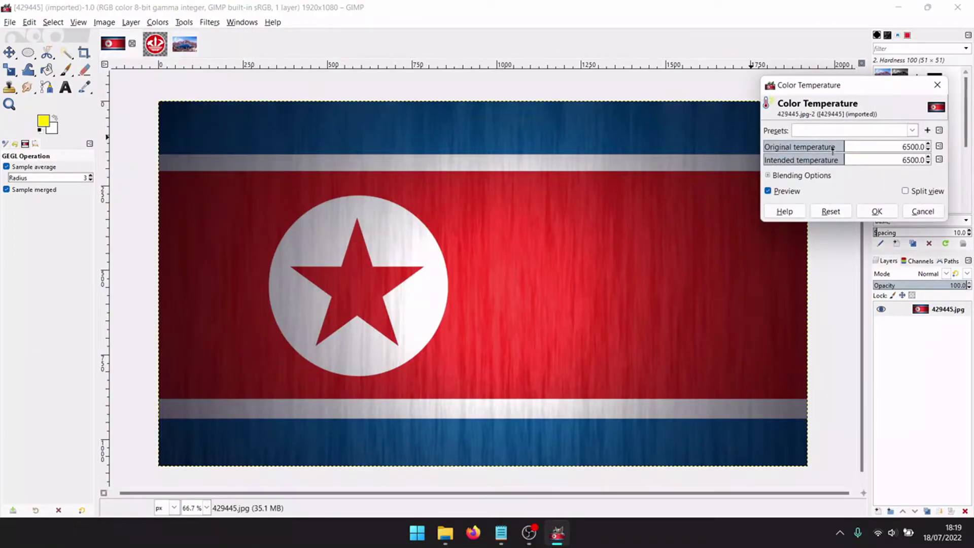
left_click_drag(833, 150, 778, 167)
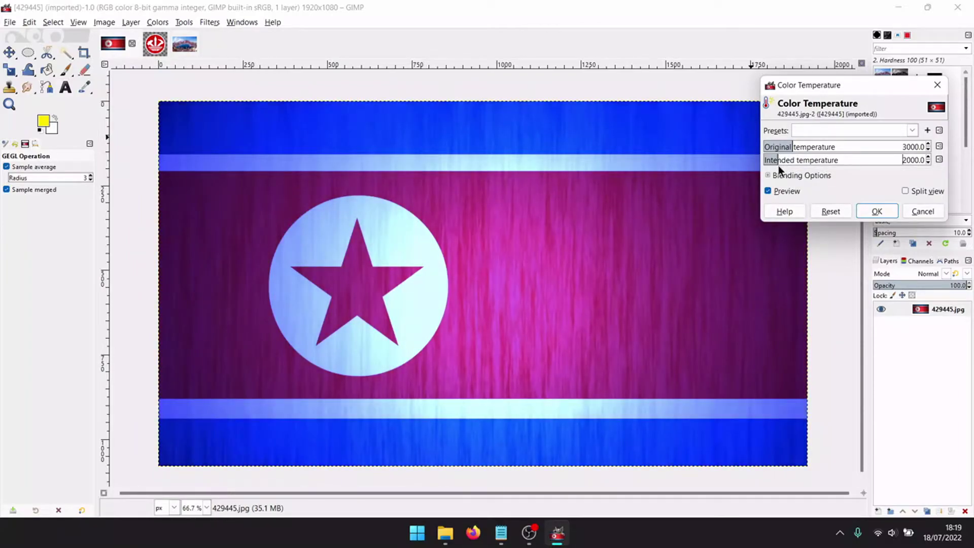
left_click(876, 211)
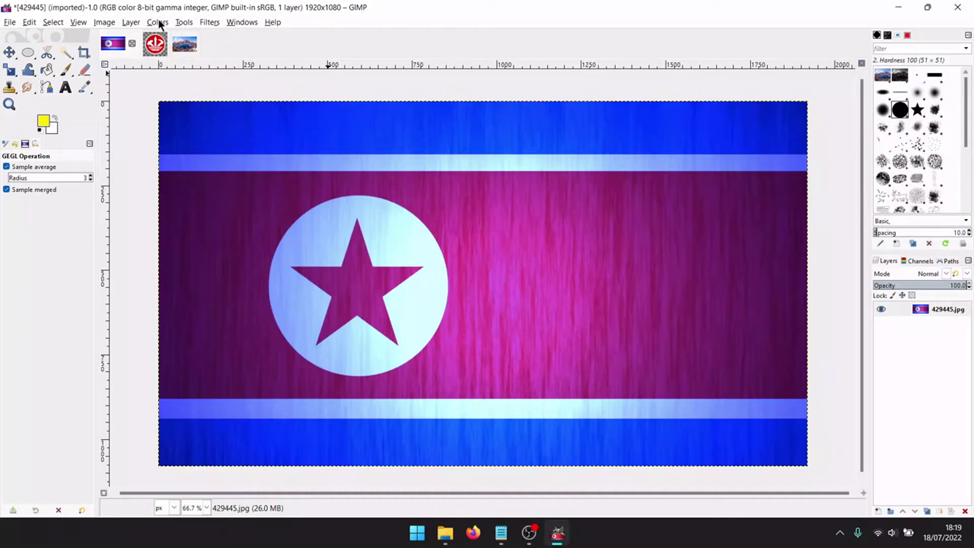
Boost the flag's saturation to 2.393.
left_click(158, 22)
left_click(213, 87)
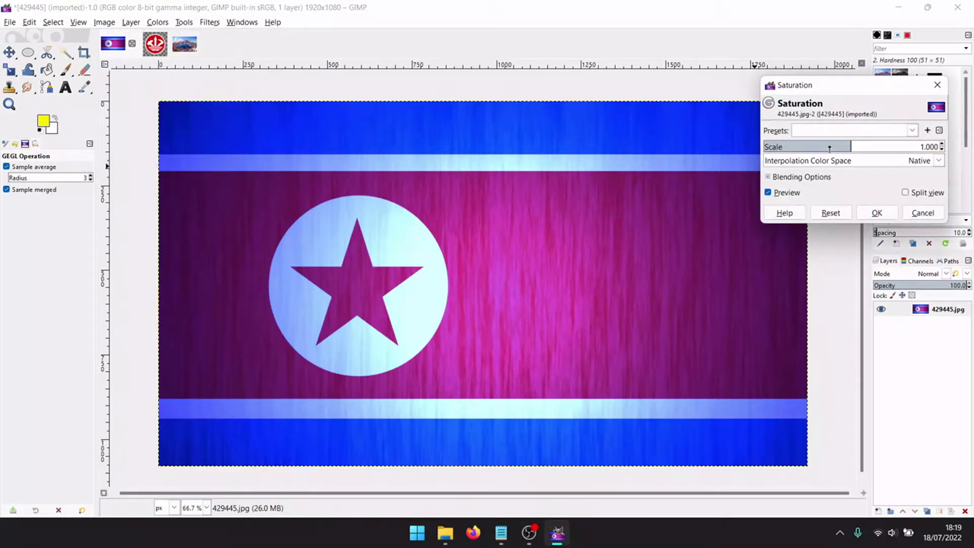
left_click_drag(830, 149, 972, 148)
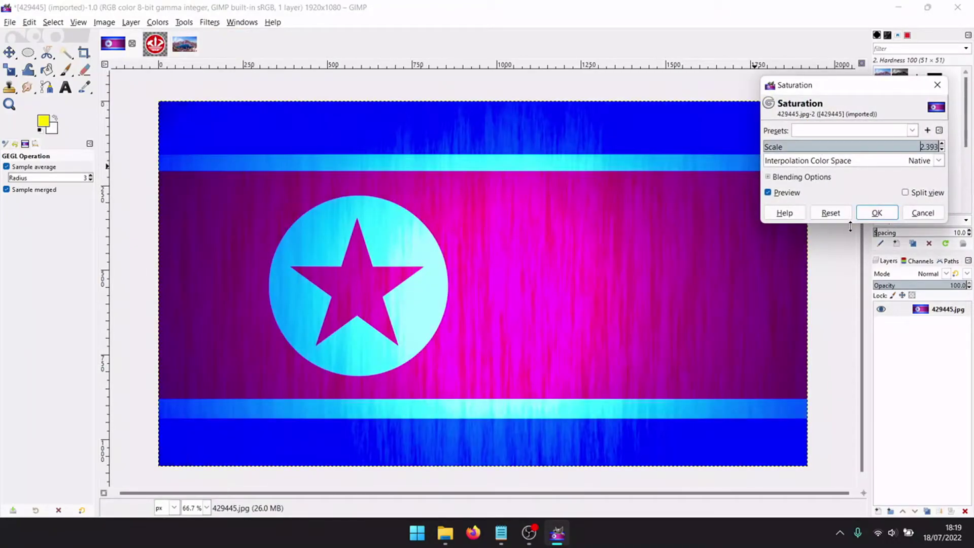
left_click(873, 212)
Apply an exposure of 3.179 with black level 0.100 to the flag.
left_click(155, 22)
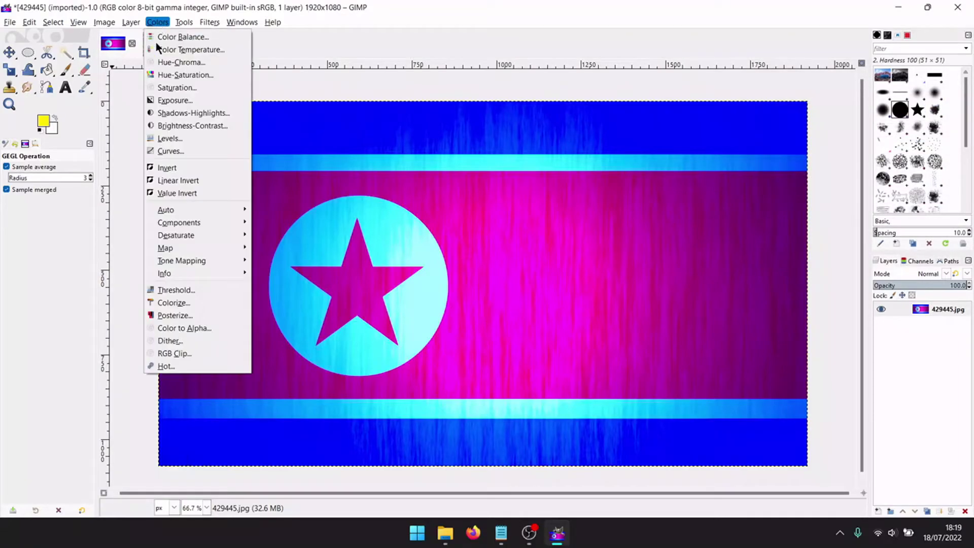
left_click(175, 103)
left_click_drag(827, 145, 921, 147)
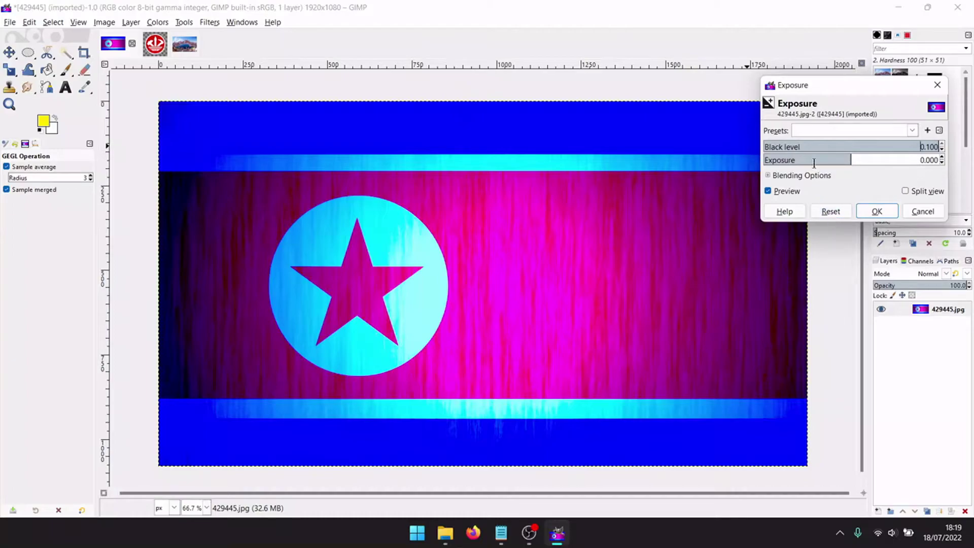
left_click_drag(826, 160, 972, 160)
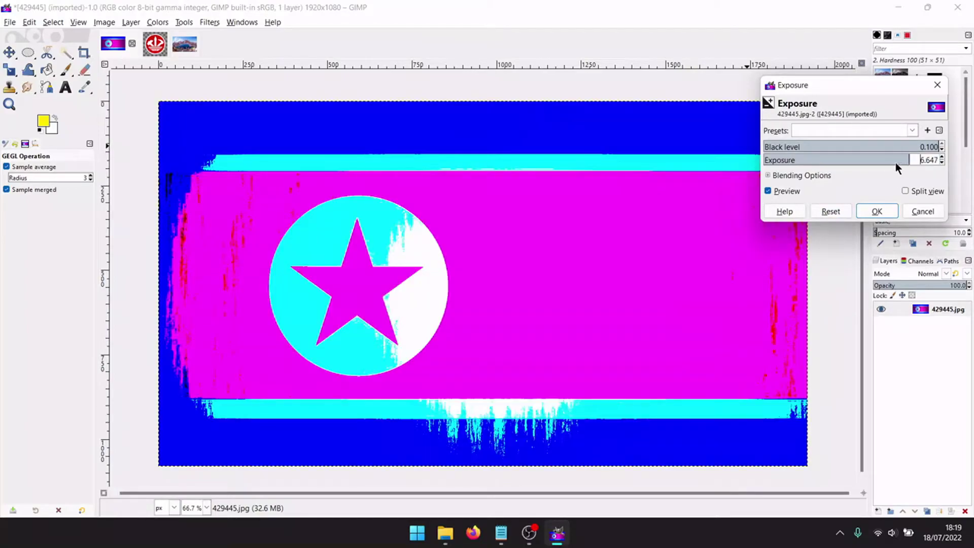
left_click_drag(895, 162, 876, 166)
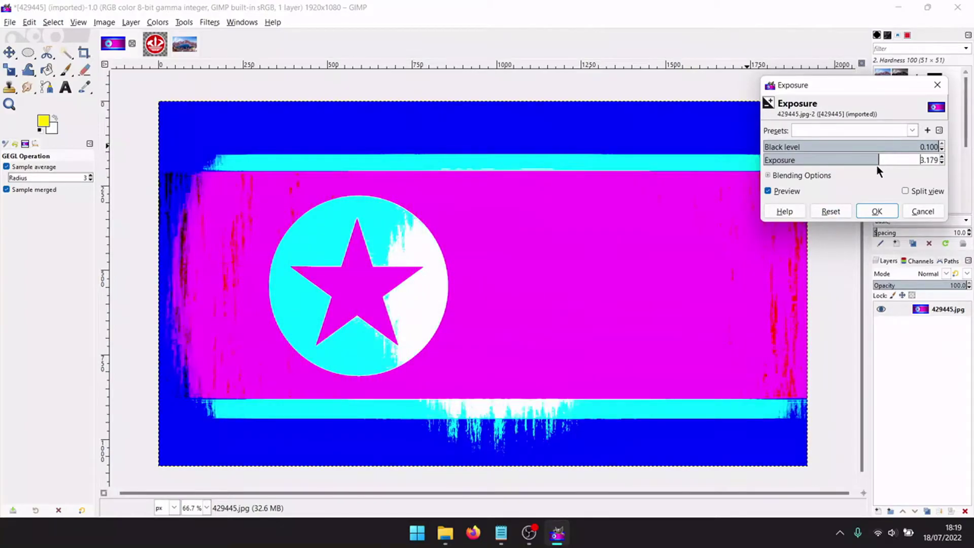
left_click(877, 211)
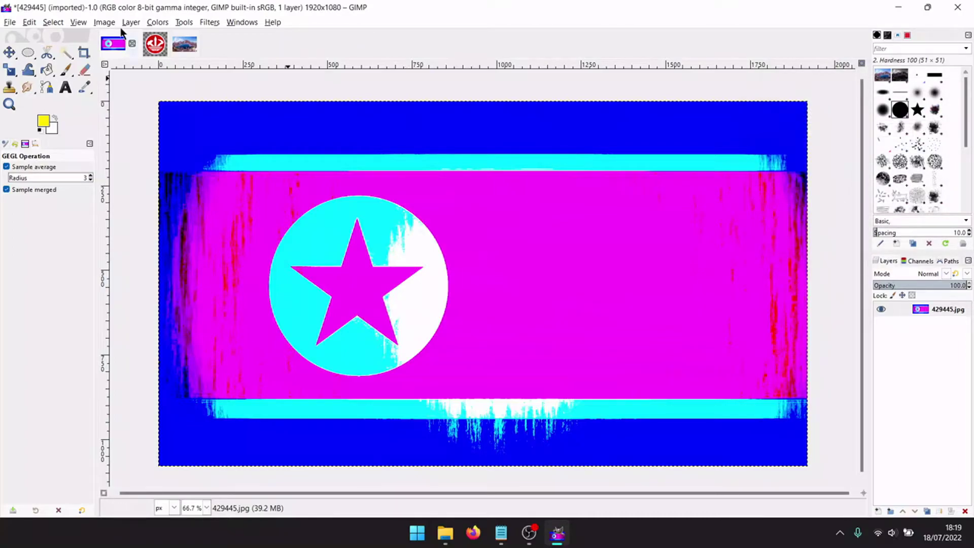
left_click(29, 22)
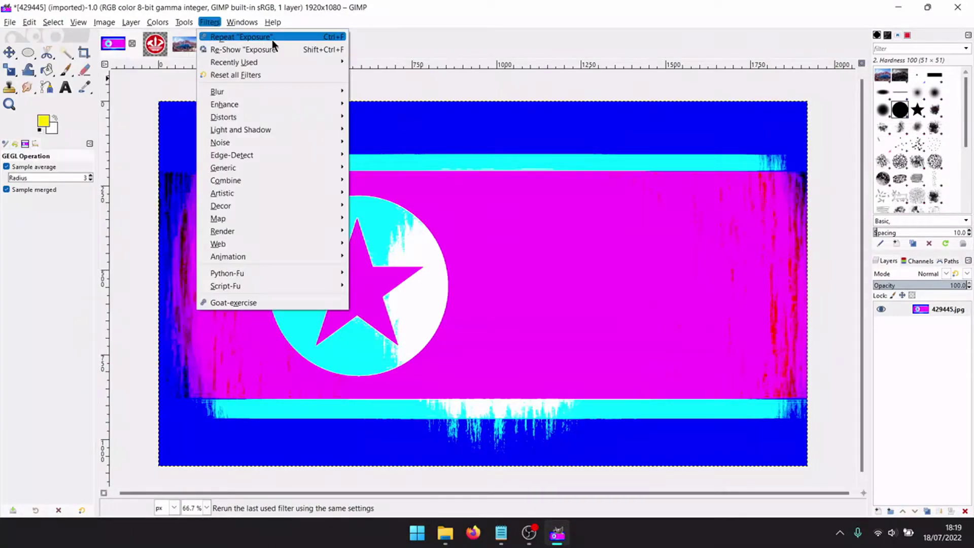
Copy the paeku-edited landscape layer and paste it into flag image 429445.
left_click(379, 45)
left_click(183, 48)
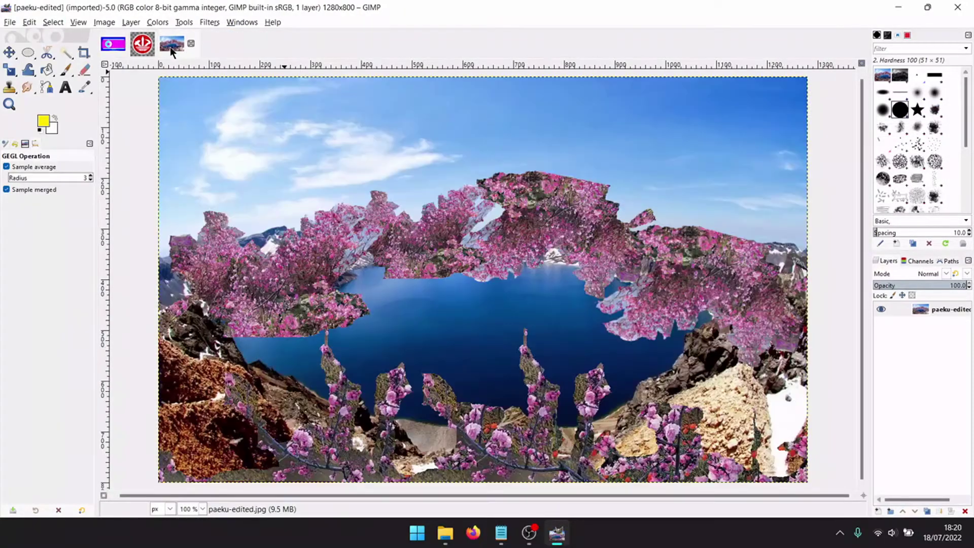
left_click(29, 23)
left_click(44, 92)
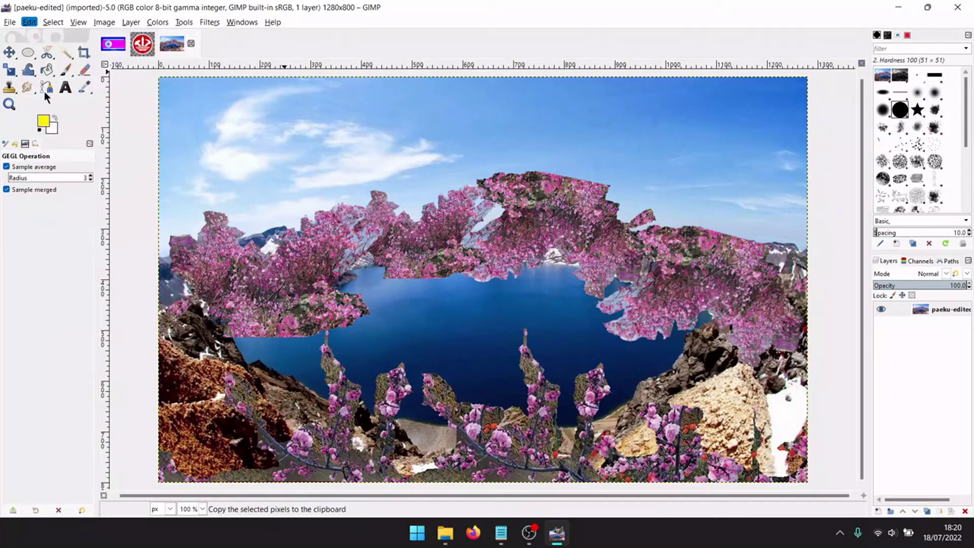
left_click(112, 45)
left_click(29, 23)
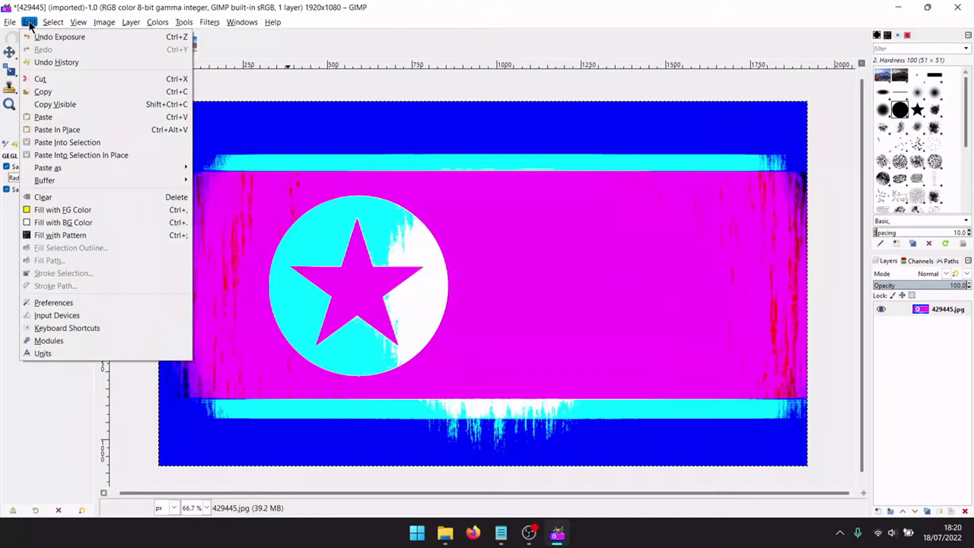
left_click(43, 117)
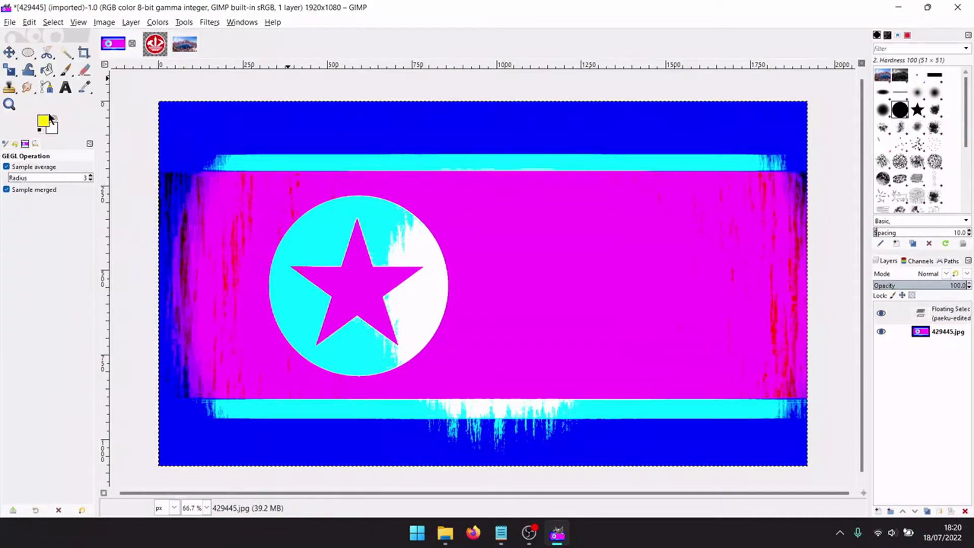
Move the pasted landscape to the right side and scale it to 1453×908.
left_click(11, 54)
left_click_drag(491, 290, 623, 340)
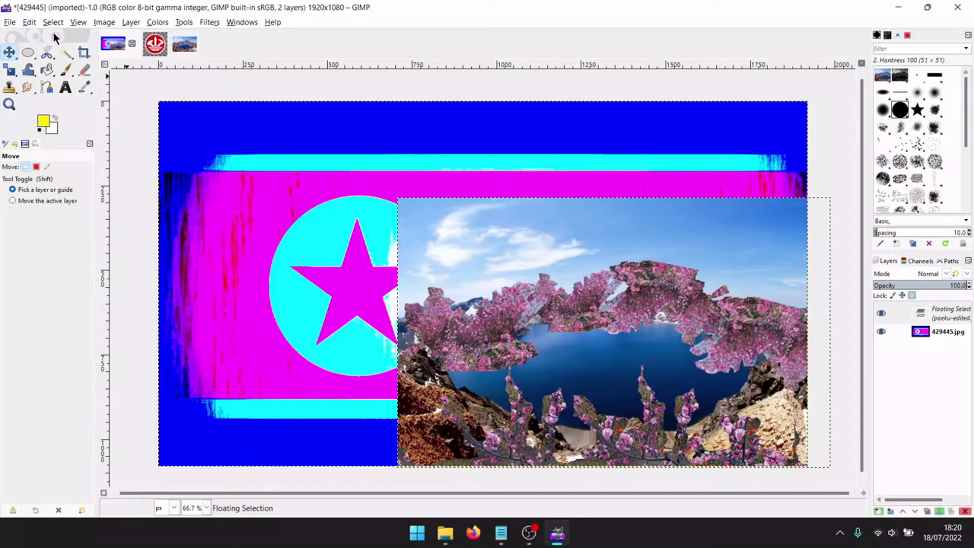
left_click(9, 70)
left_click_drag(489, 220, 451, 199)
left_click(11, 52)
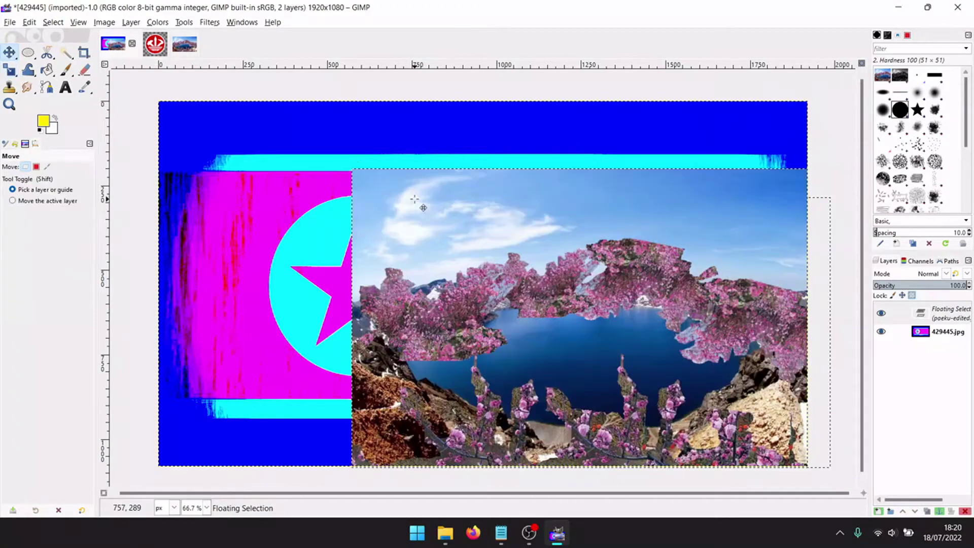
left_click_drag(471, 239, 452, 218)
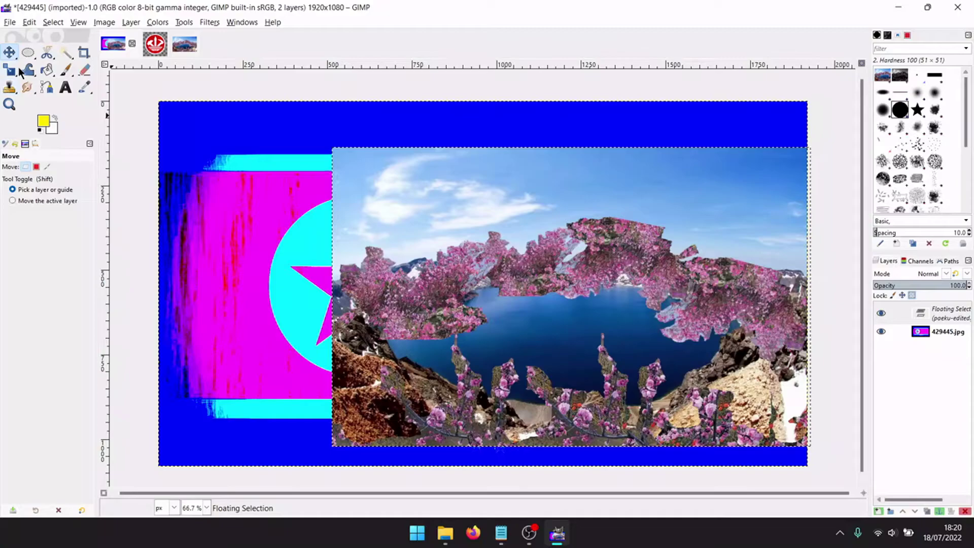
left_click(155, 44)
Copy the red juche logo, paste it into the poster and drag it left over the flag's circle.
left_click(29, 22)
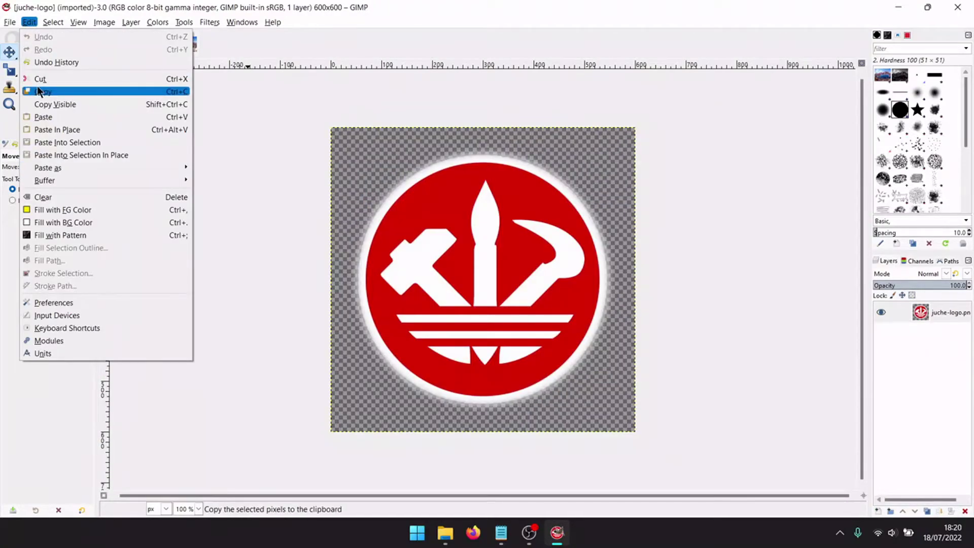
left_click(37, 87)
left_click(112, 43)
left_click(29, 22)
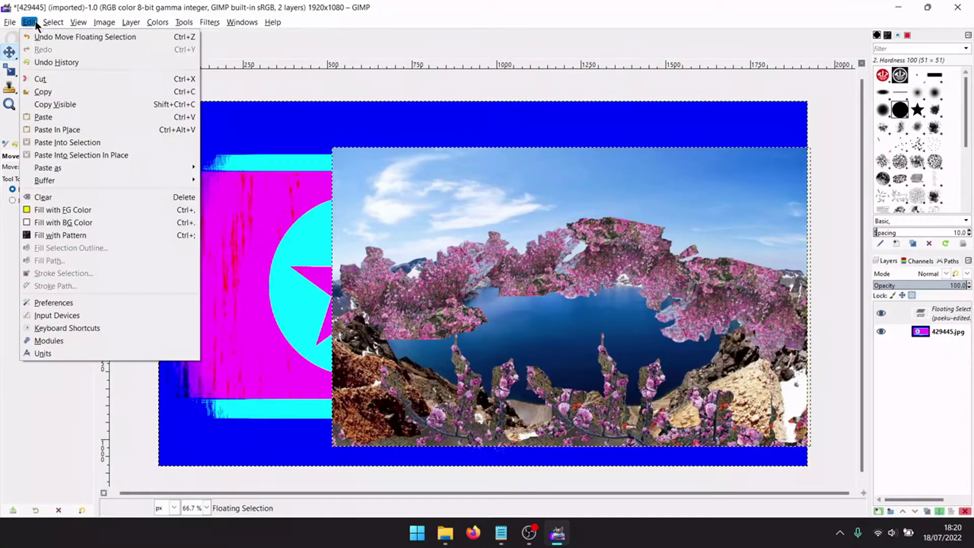
left_click(43, 116)
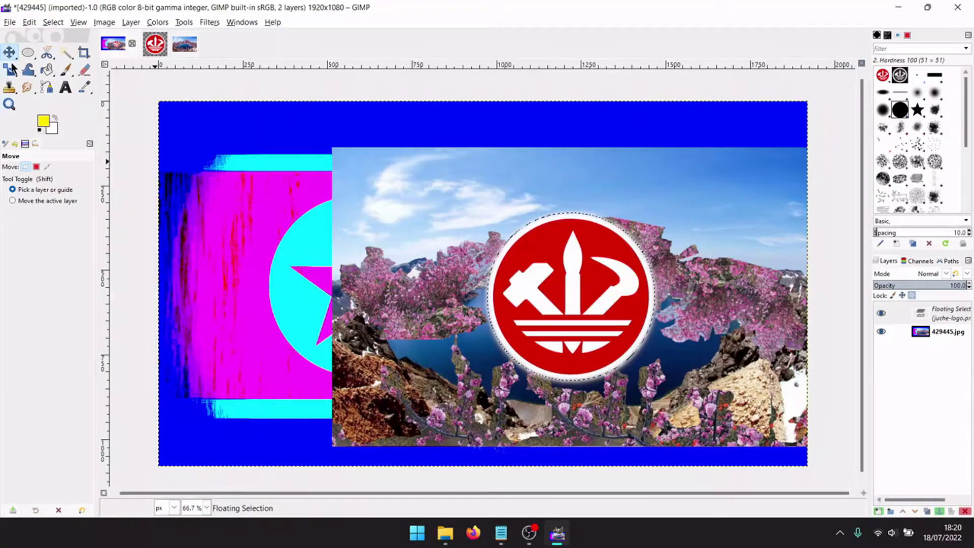
left_click_drag(588, 292, 379, 290)
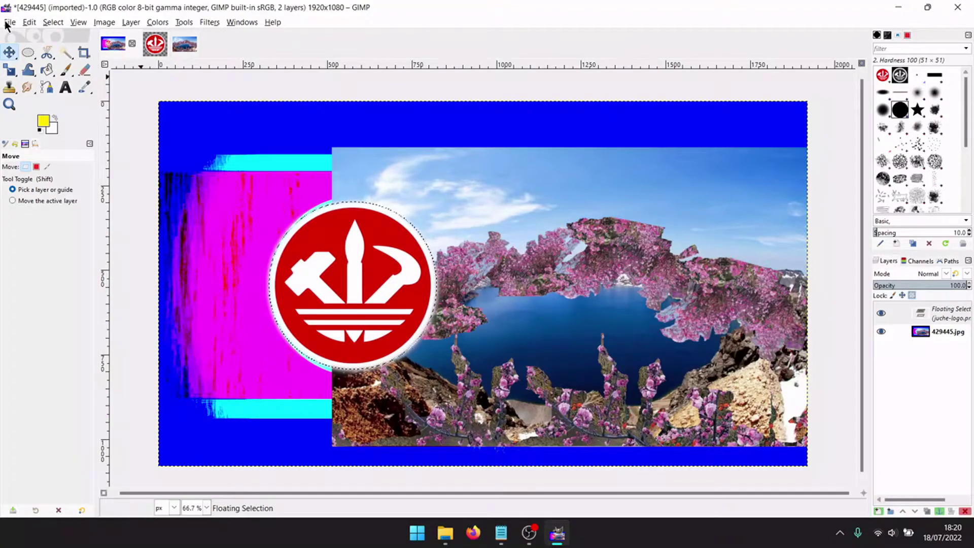
left_click(897, 7)
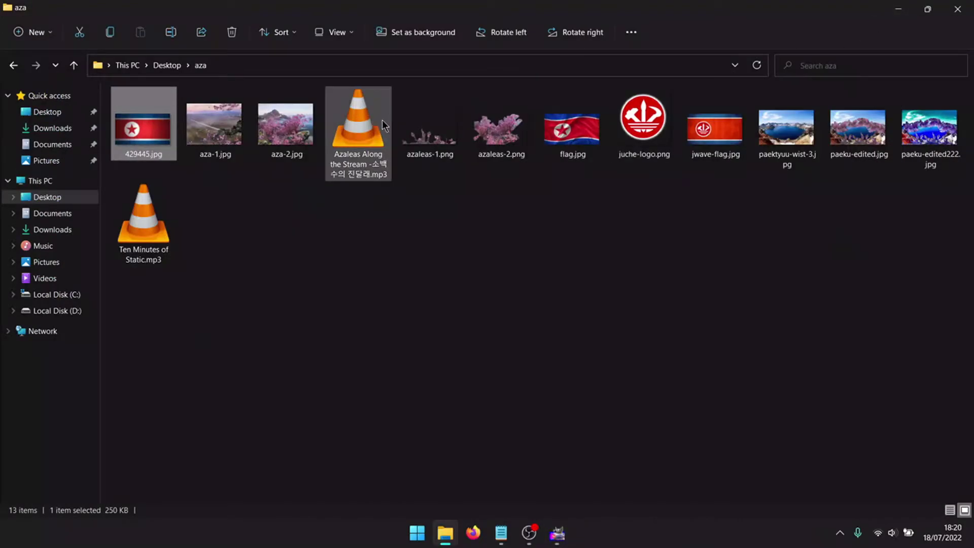
Copy the 'Azaleas Along the Stream' title from the mp3's file name, then bring GIMP back.
right_click(358, 163)
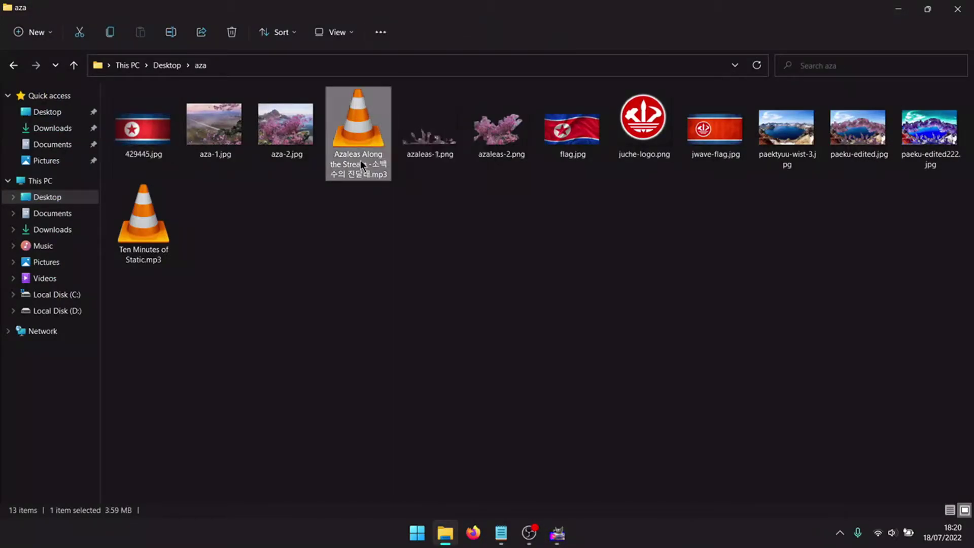
left_click(390, 171)
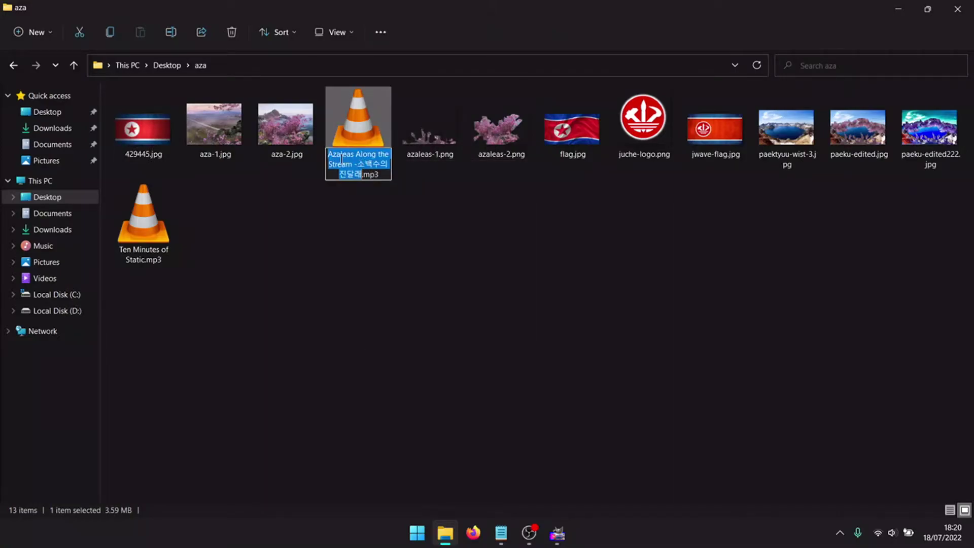
right_click(344, 168)
left_click(365, 202)
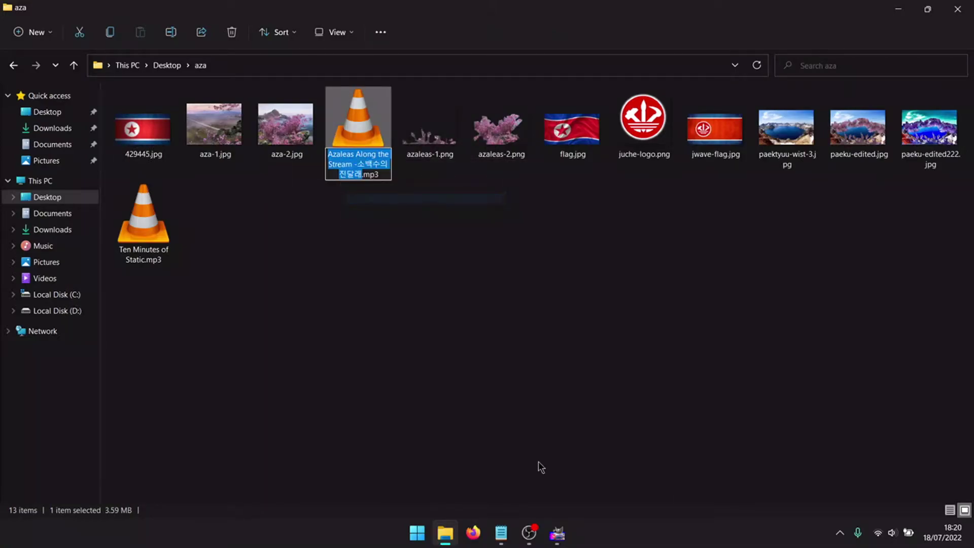
left_click(557, 533)
Paste the song title into a new text box, putting the Korean title on its own line.
left_click(66, 88)
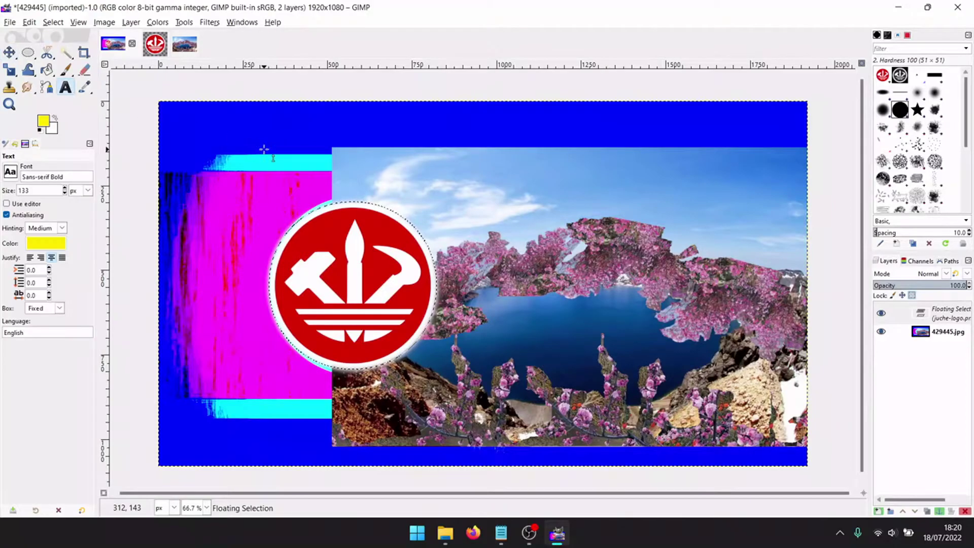
left_click_drag(175, 123, 776, 451)
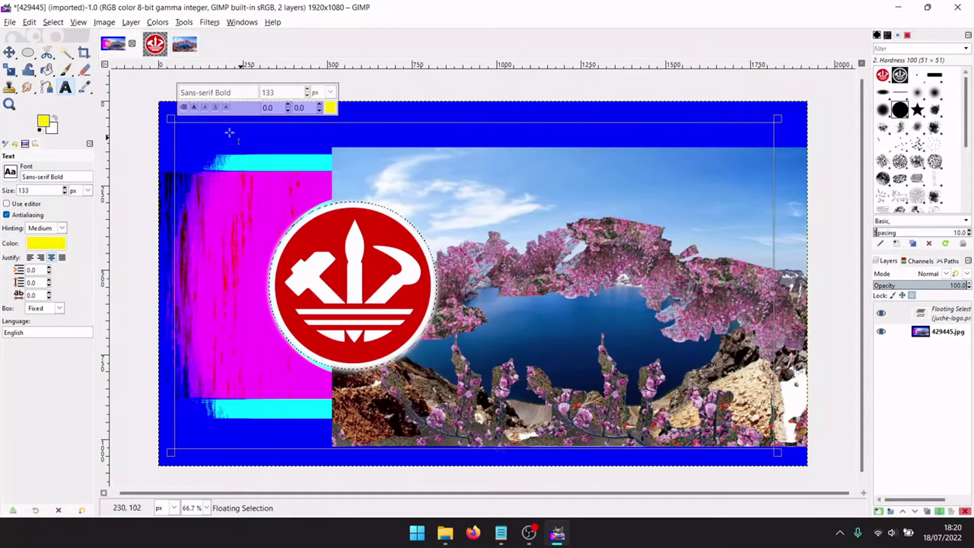
right_click(192, 143)
left_click(213, 178)
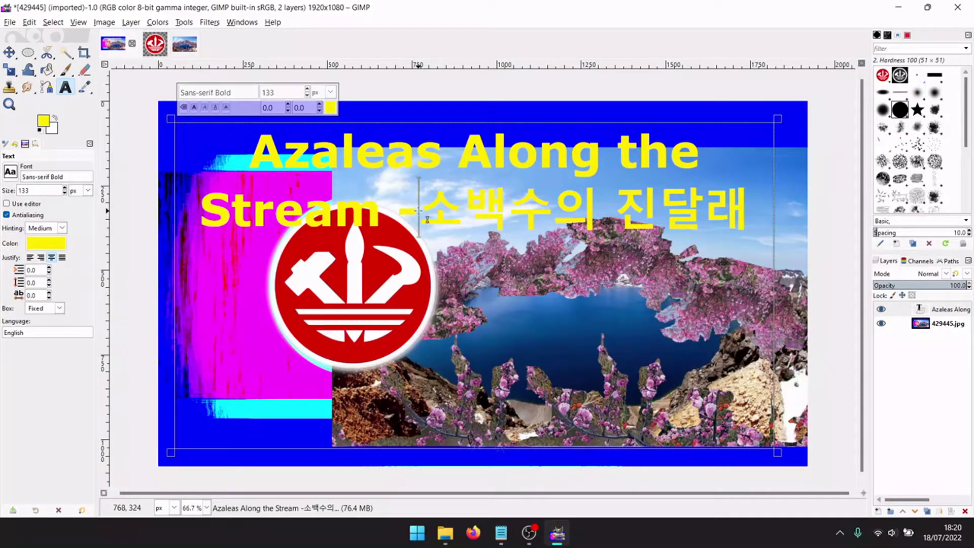
key("BackSpace")
key("Return")
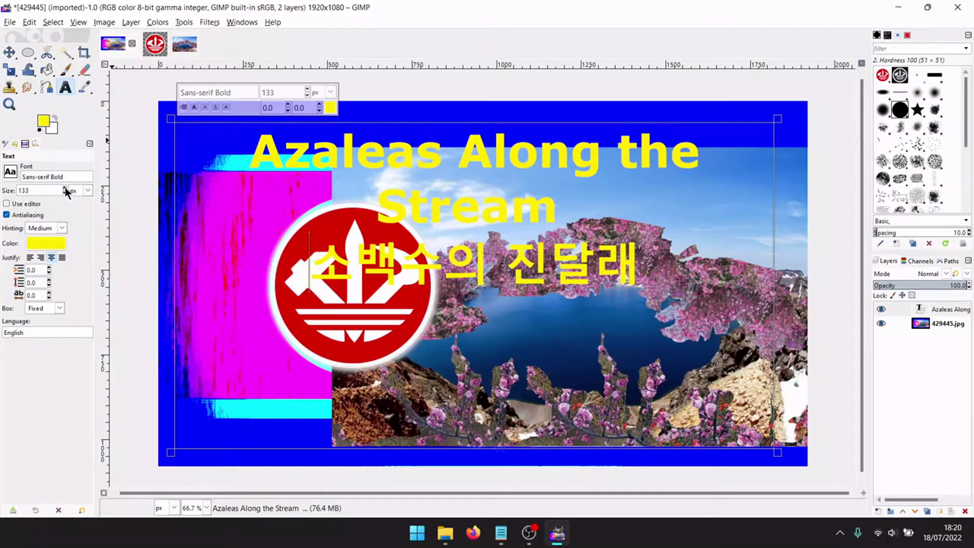
Enlarge the title to 154 px, right-align it and push the Korean line near the bottom.
left_click_drag(65, 187, 65, 193)
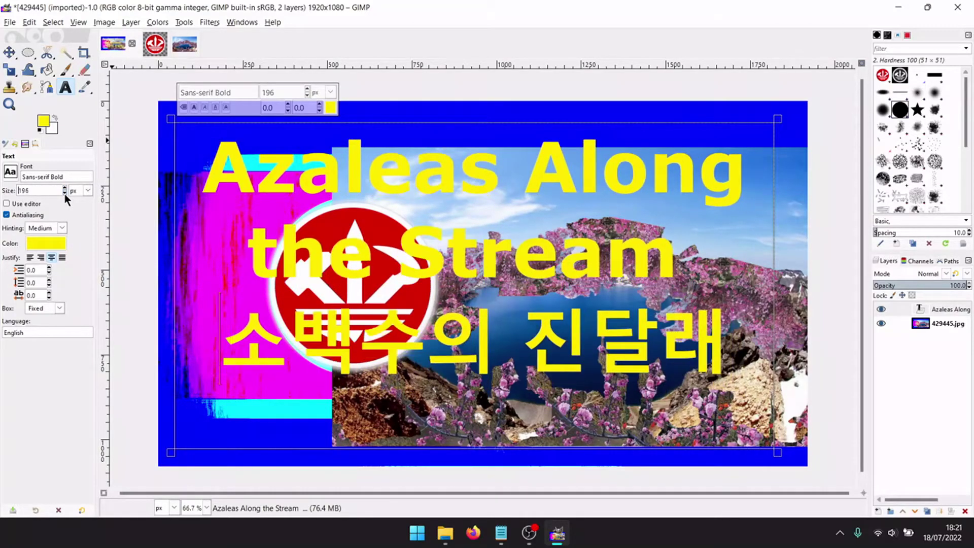
left_click(43, 259)
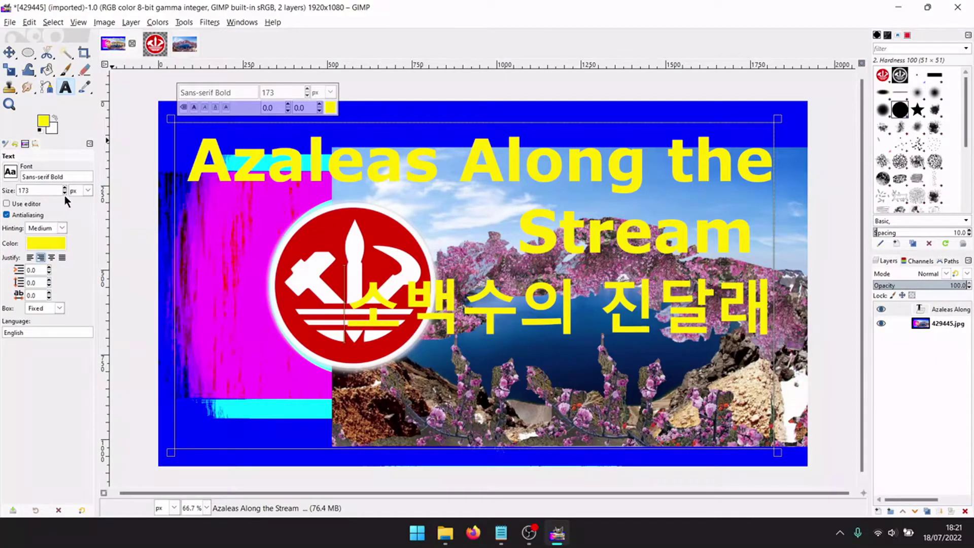
scroll(66, 194, "down", 16)
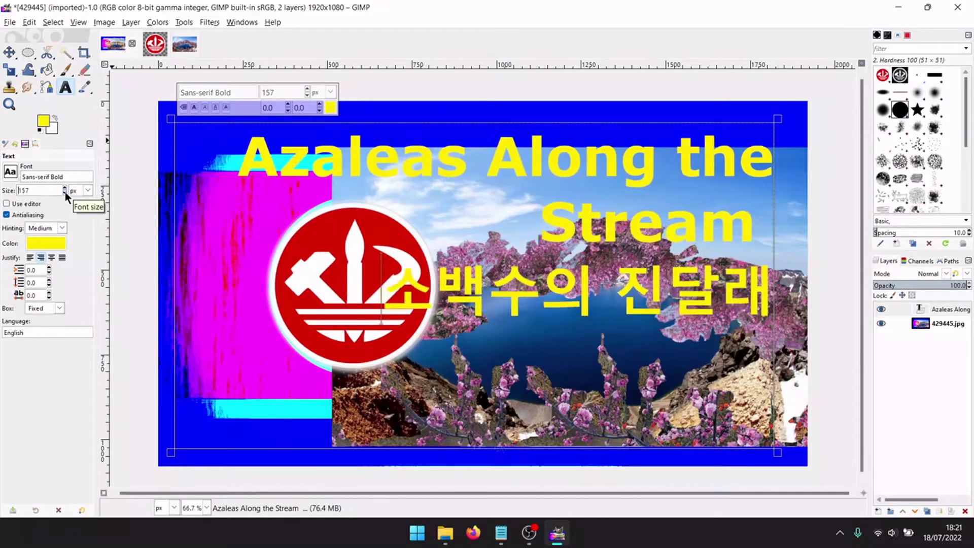
scroll(66, 193, "down", 3)
left_click(549, 210)
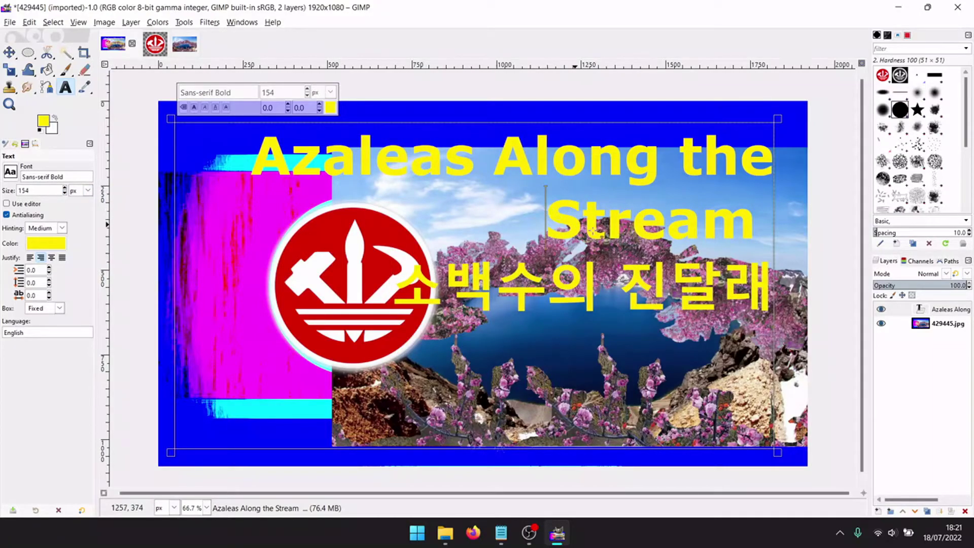
left_click(747, 223)
key("Return")
key("Return")
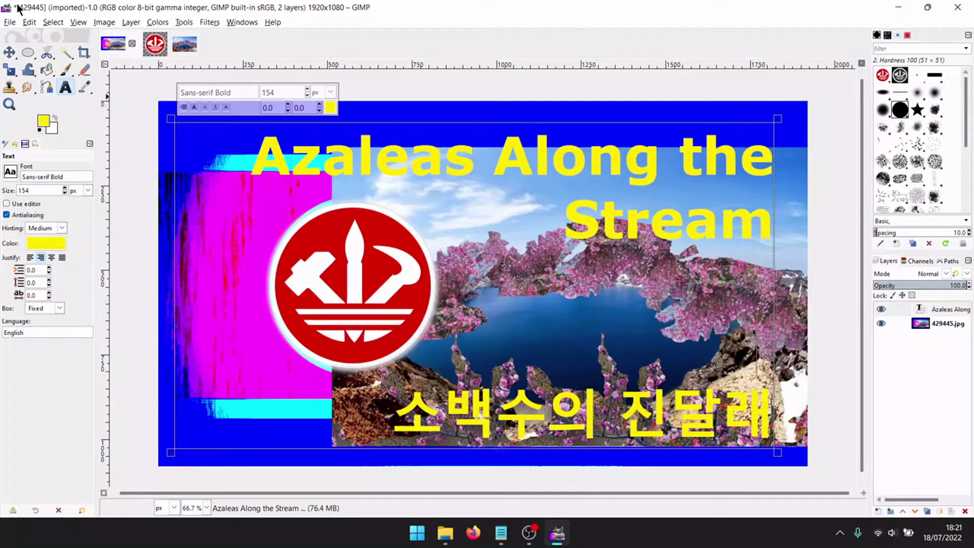
Select the outline of the title lettering and grow the selection outward.
right_click(903, 310)
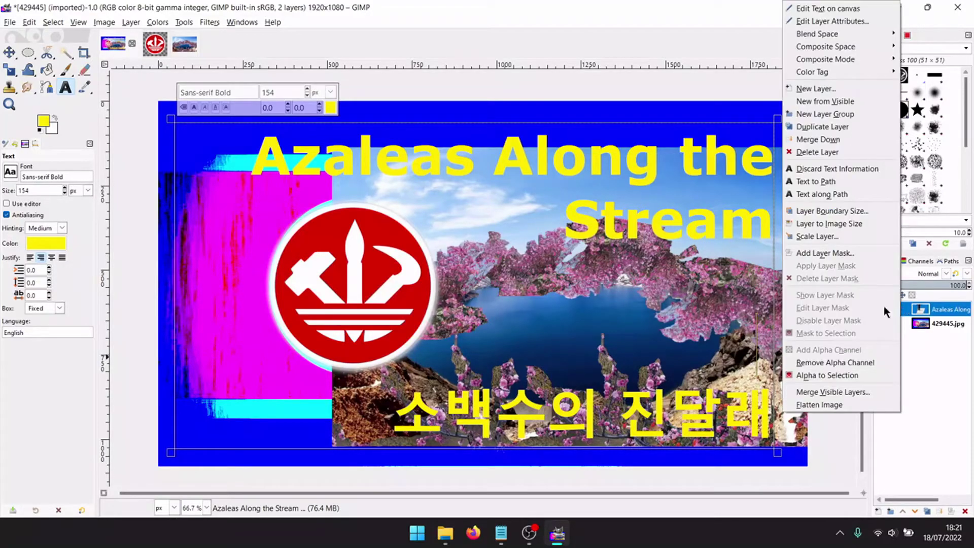
left_click(825, 374)
left_click(30, 22)
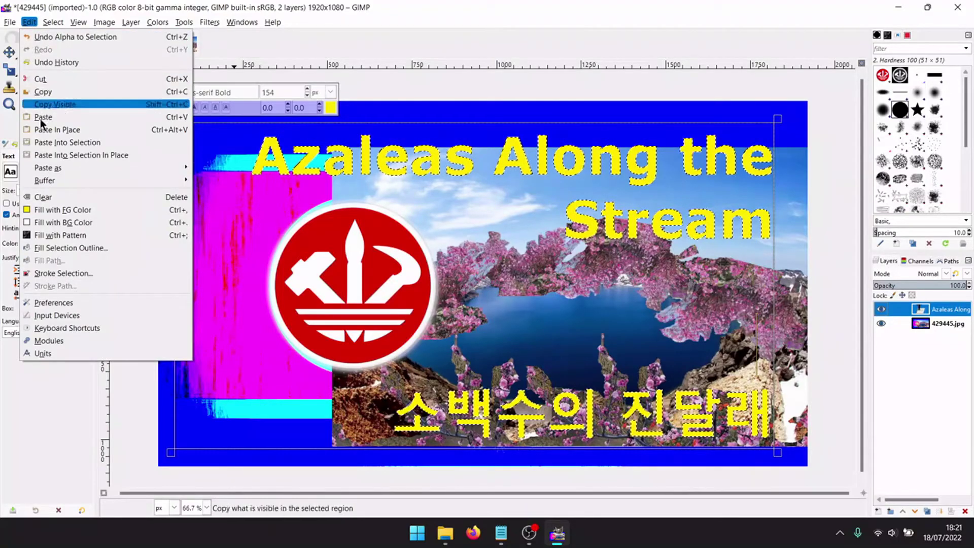
mouse_move(53, 23)
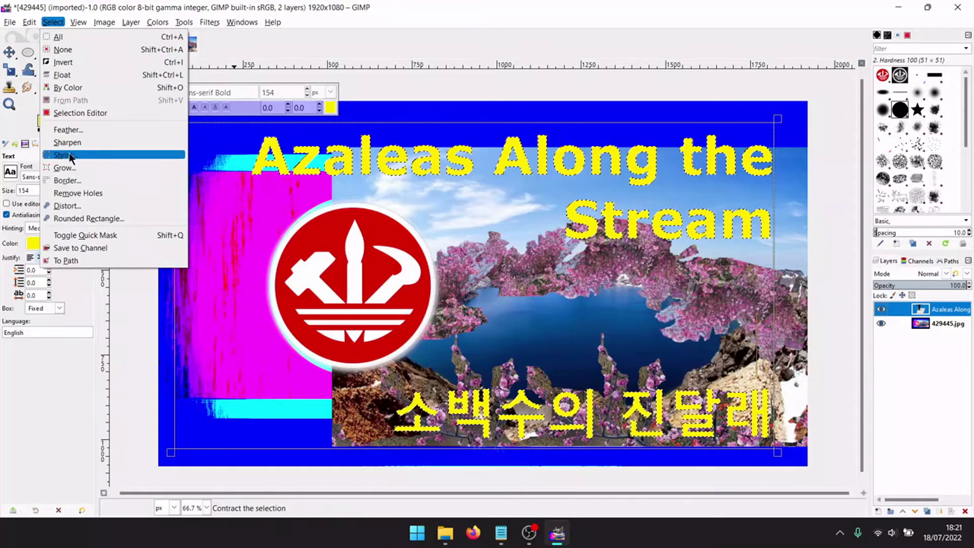
left_click(59, 166)
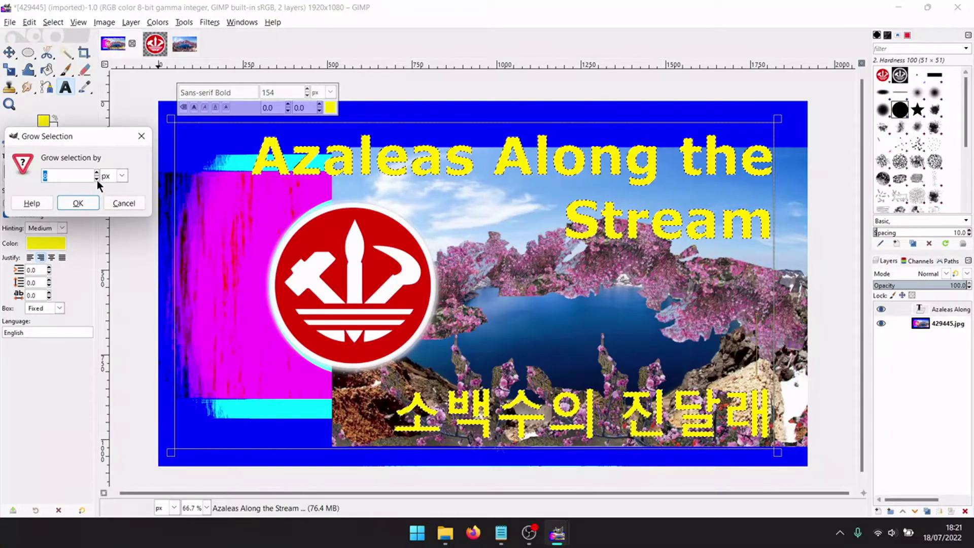
left_click(78, 203)
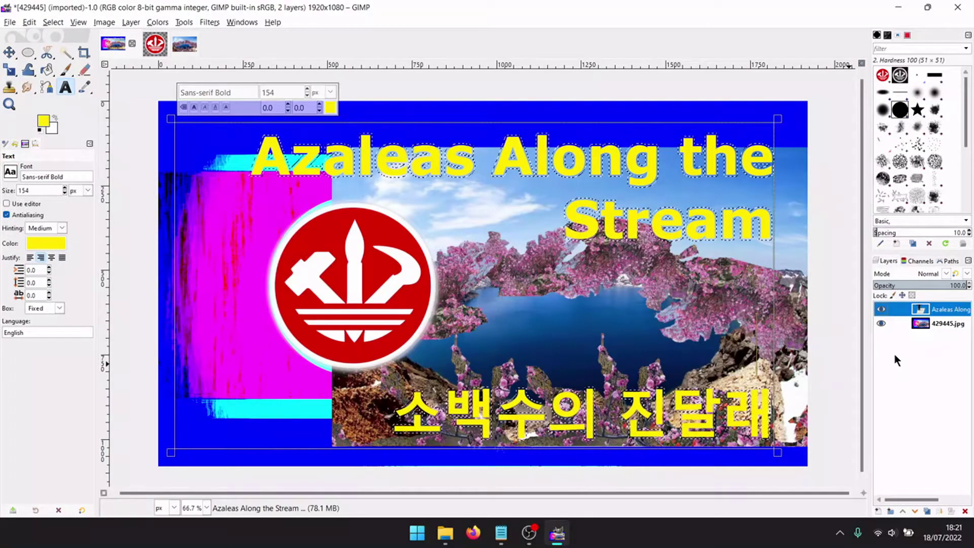
Fill the selection cyan on a new layer 'text' placed below the title layer.
right_click(908, 363)
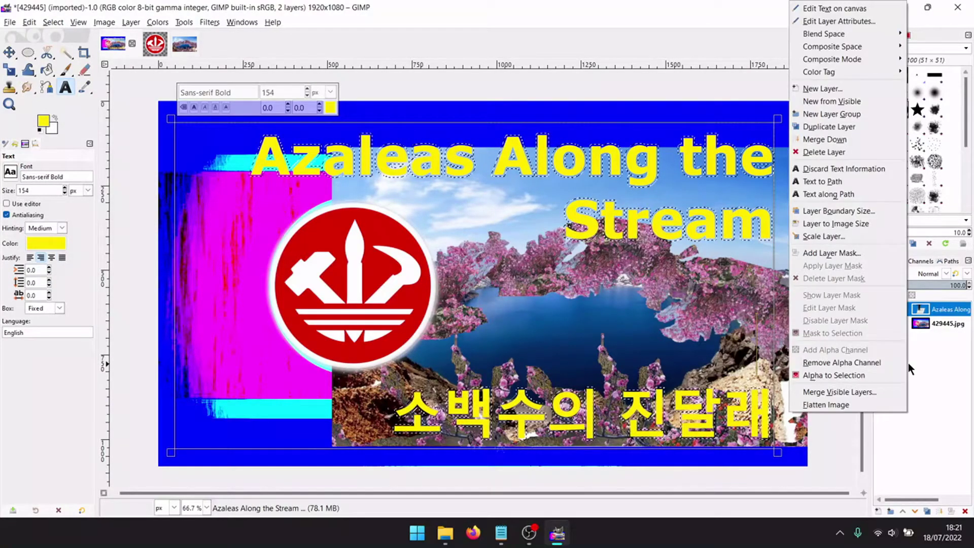
left_click(822, 89)
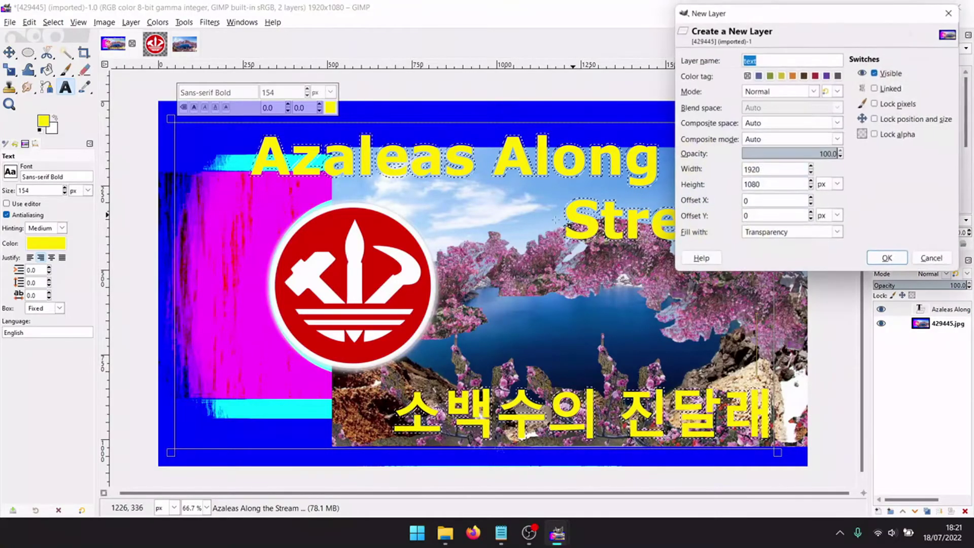
left_click(890, 261)
left_click(47, 70)
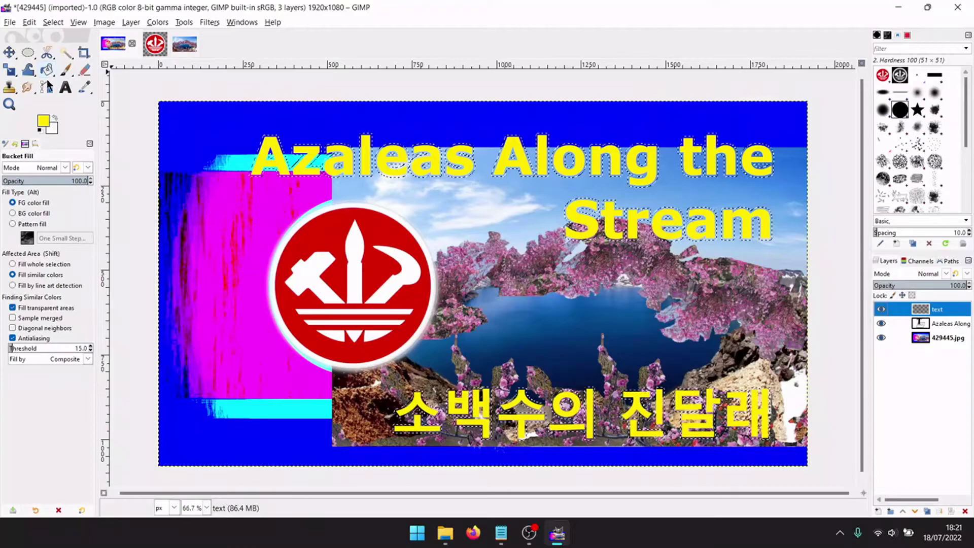
left_click(44, 121)
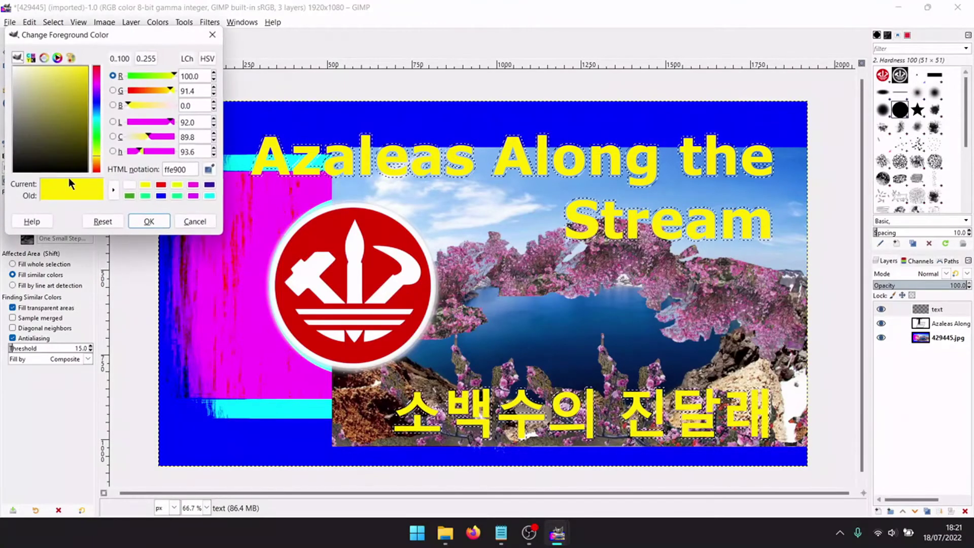
left_click(98, 122)
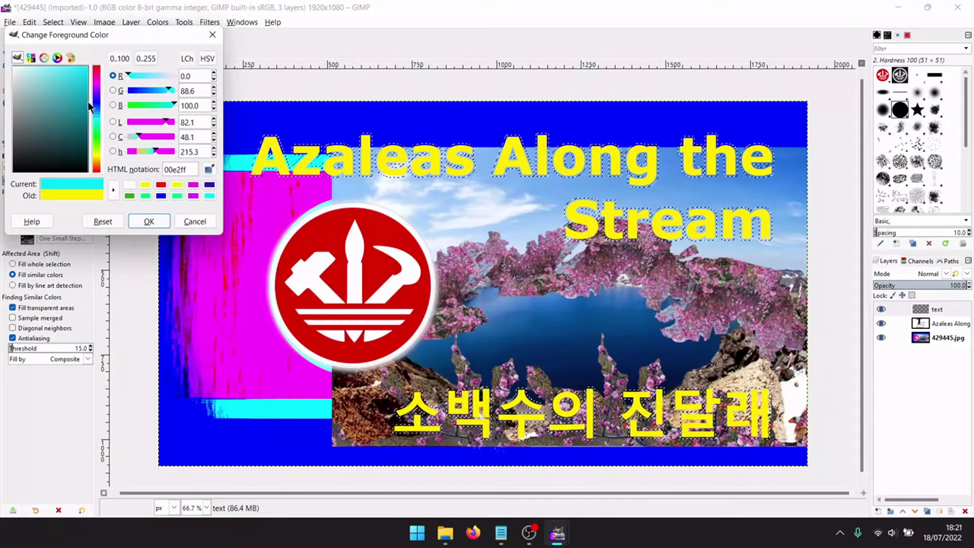
left_click(149, 221)
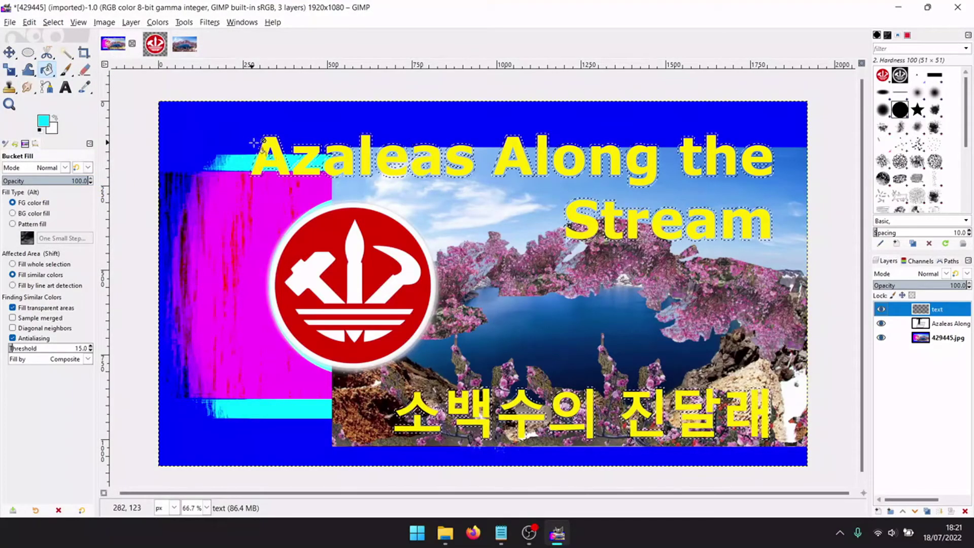
left_click(271, 143)
left_click_drag(938, 309, 952, 331)
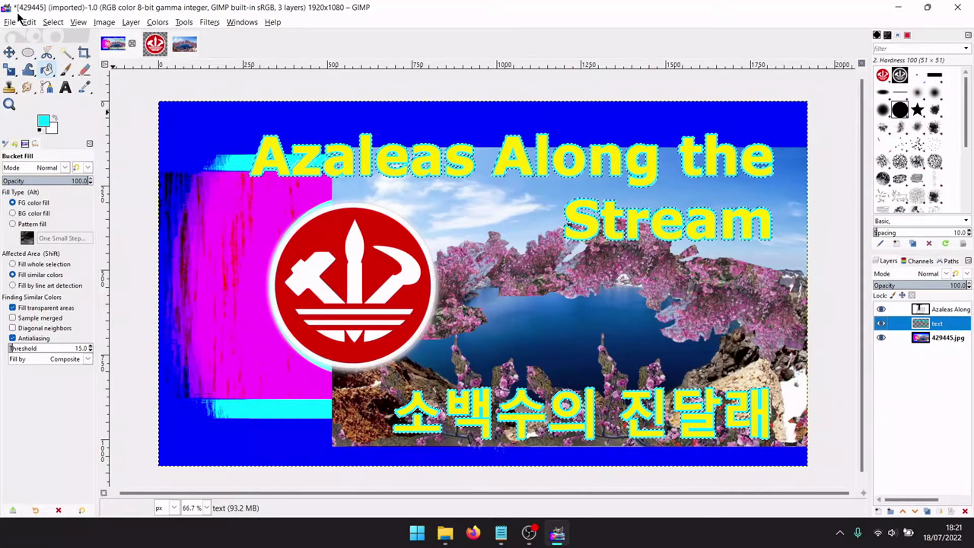
Clear the selection and apply a Gaussian Blur to soften the cyan glow.
left_click(50, 24)
left_click(61, 49)
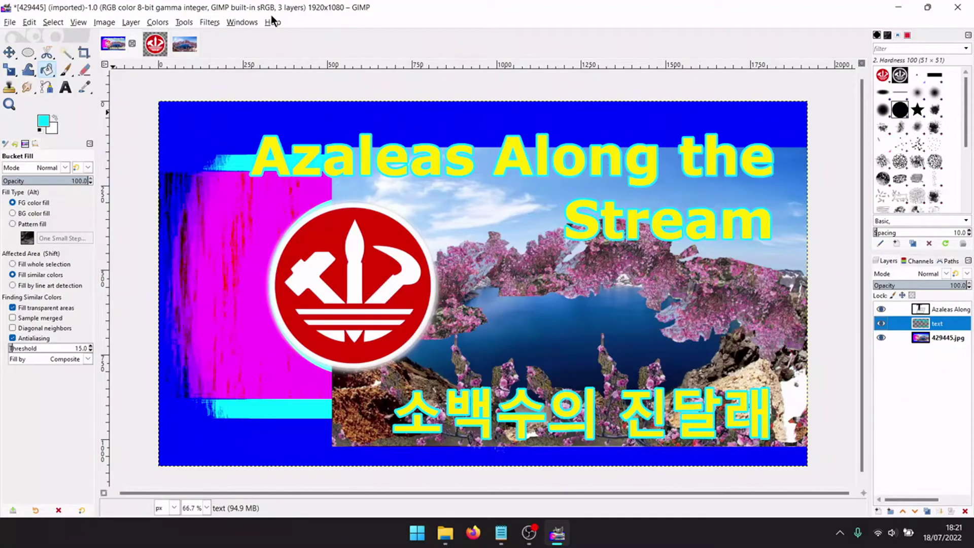
left_click(215, 23)
mouse_move(305, 91)
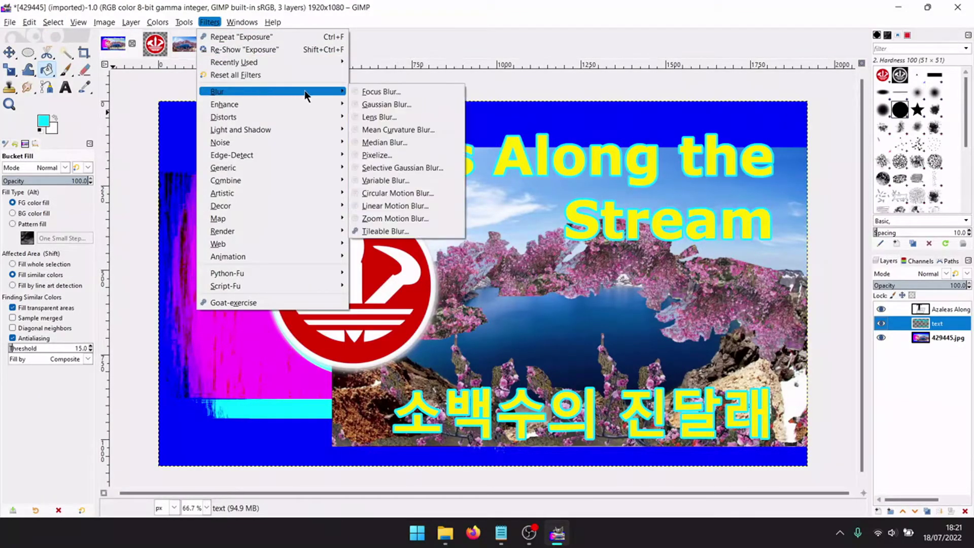
left_click(364, 105)
left_click(874, 148)
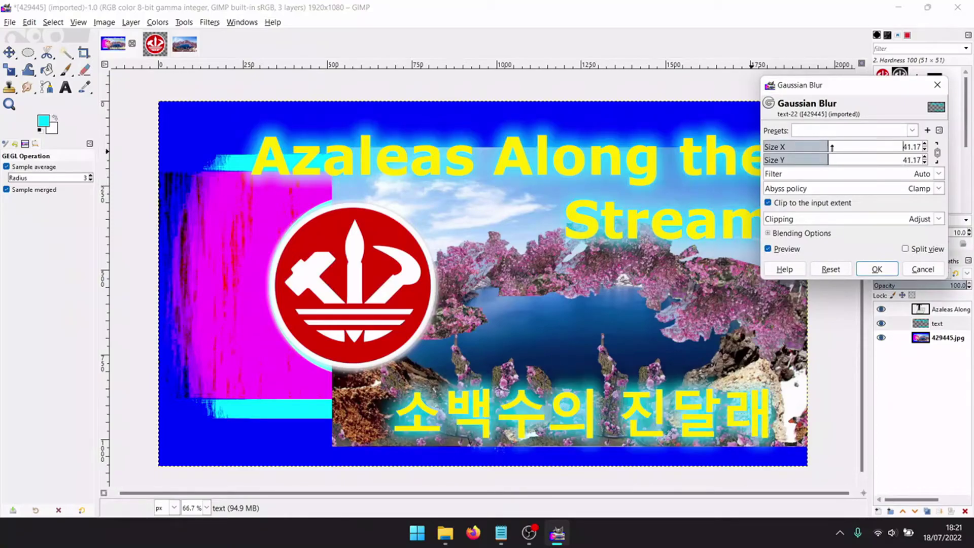
left_click_drag(874, 148, 827, 159)
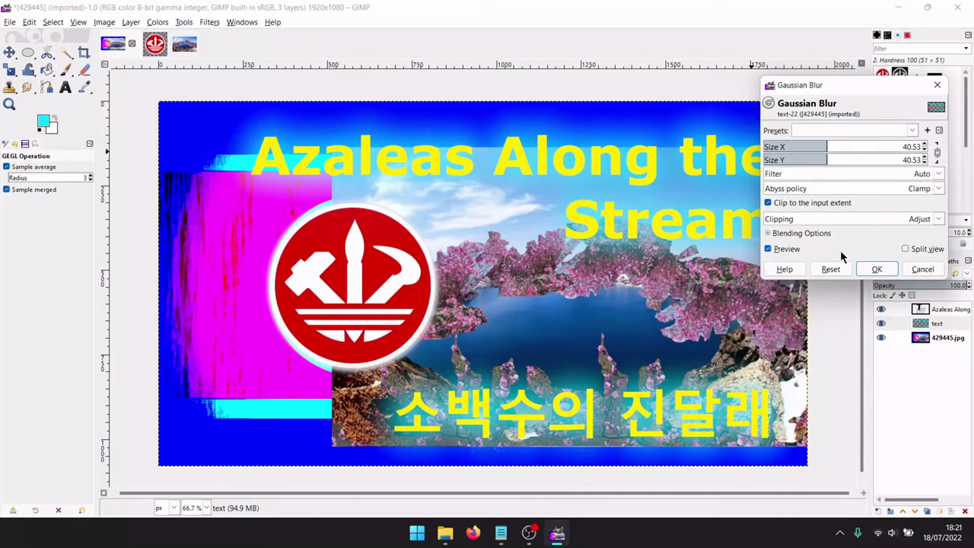
left_click(865, 266)
Export the poster as azalea-completed.jpg into Desktop's aza folder, then quit GIMP discarding changes.
left_click(10, 23)
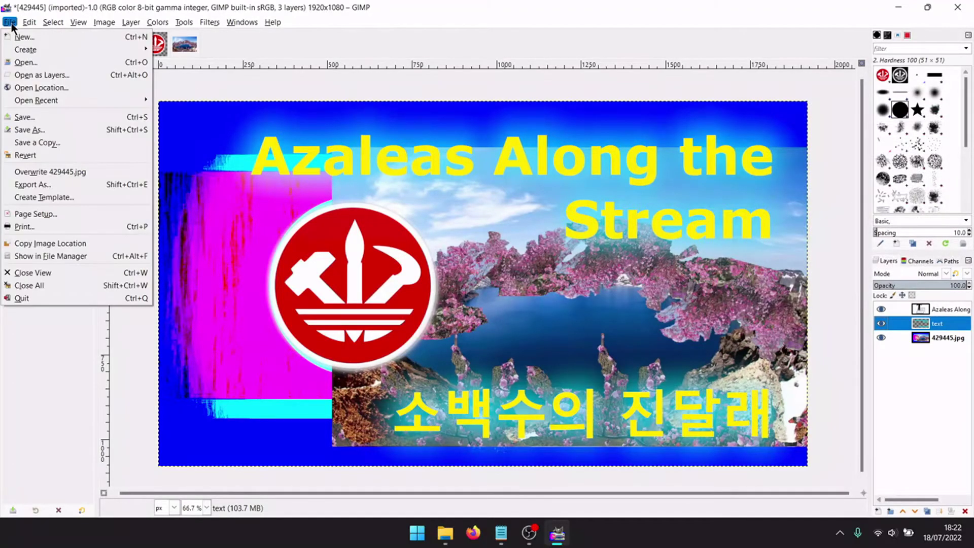
left_click(31, 185)
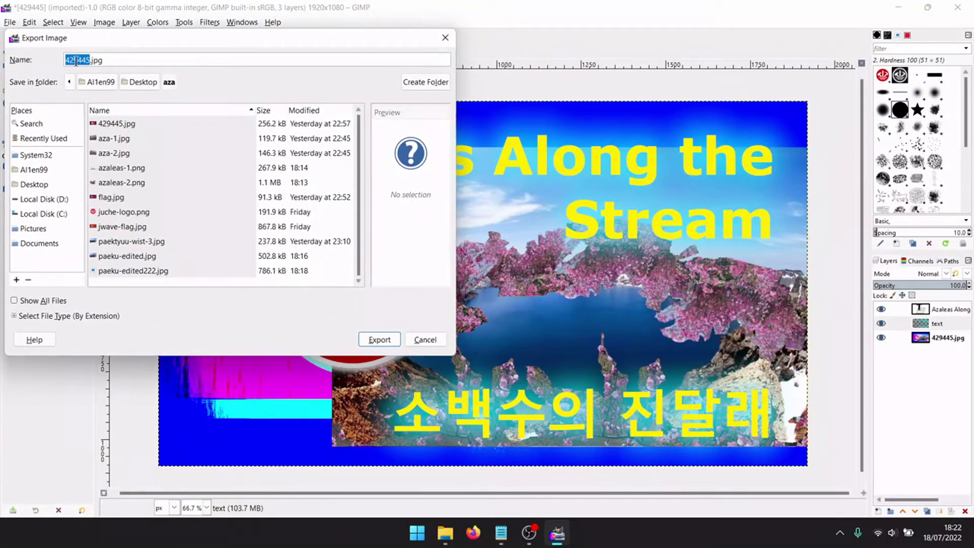
left_click(140, 82)
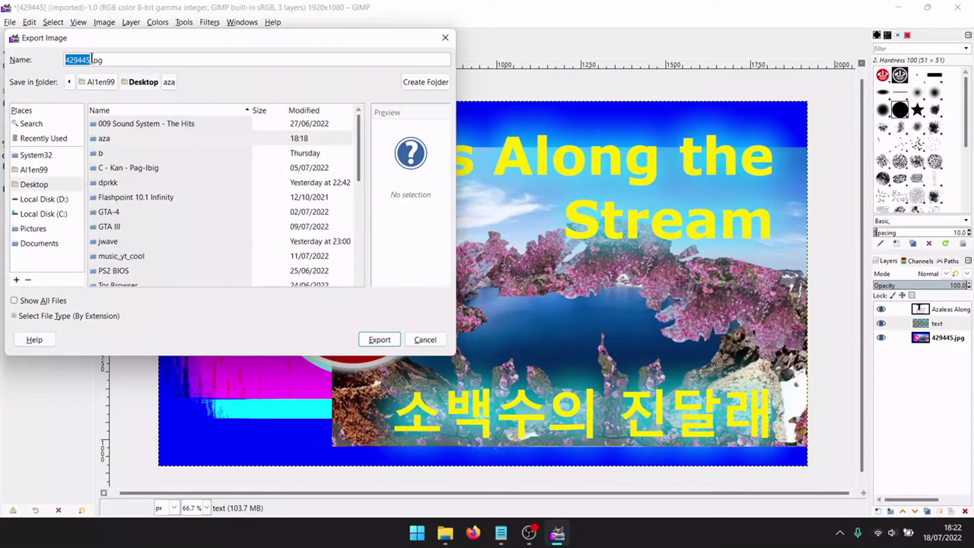
left_click(105, 58)
left_click(169, 81)
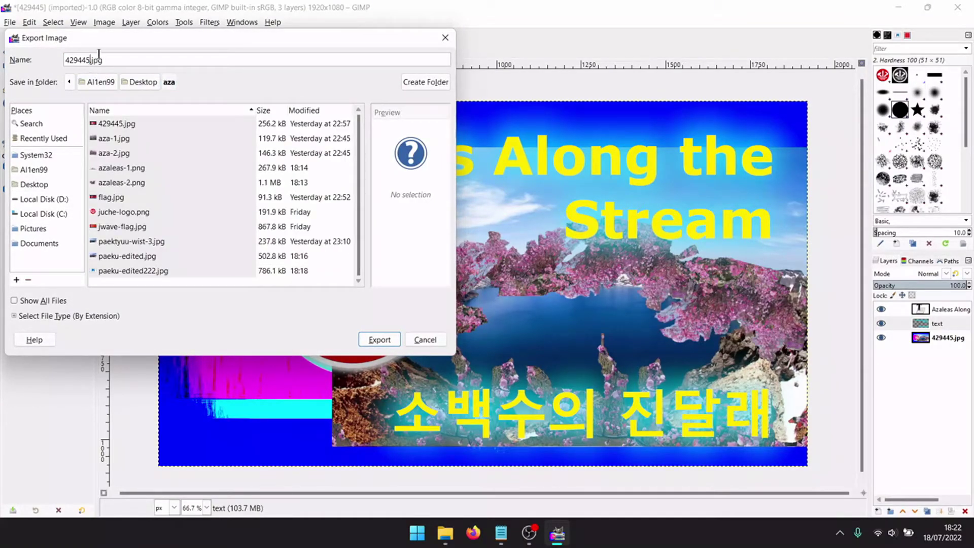
type("aza")
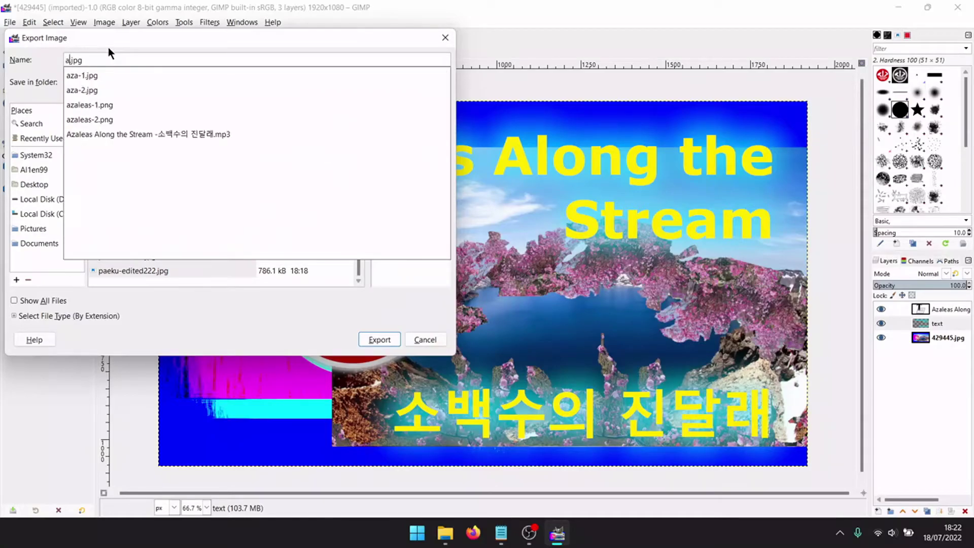
type("lea-com")
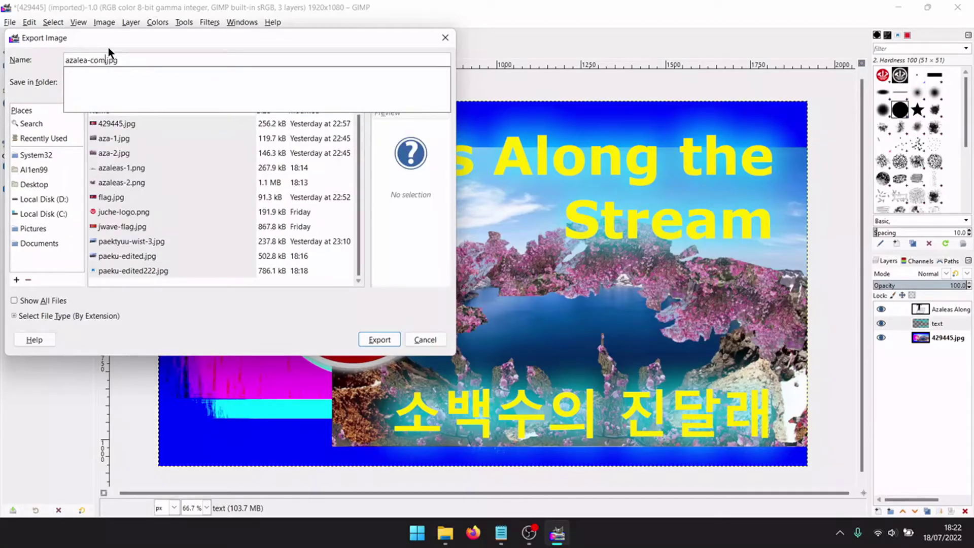
type("pleted")
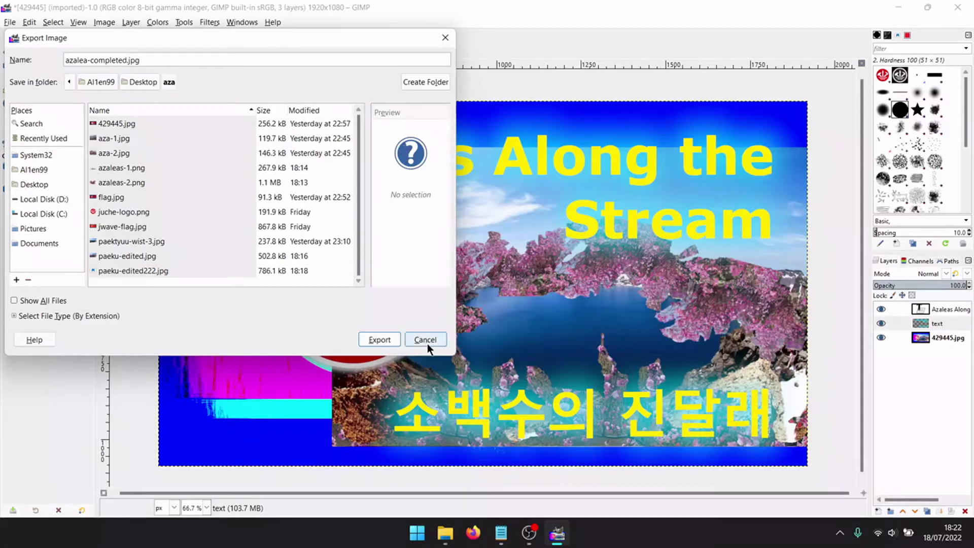
left_click(378, 339)
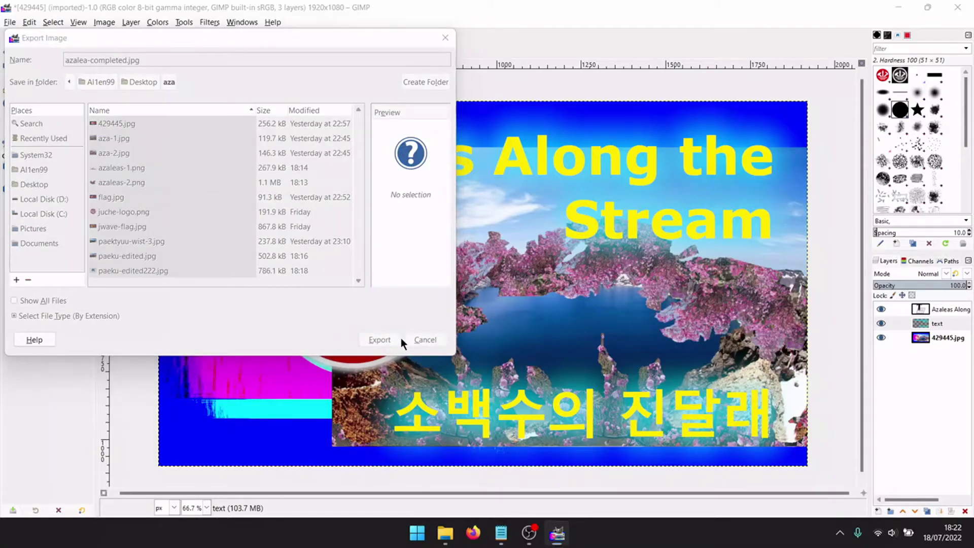
left_click(492, 415)
key("ctrl+q")
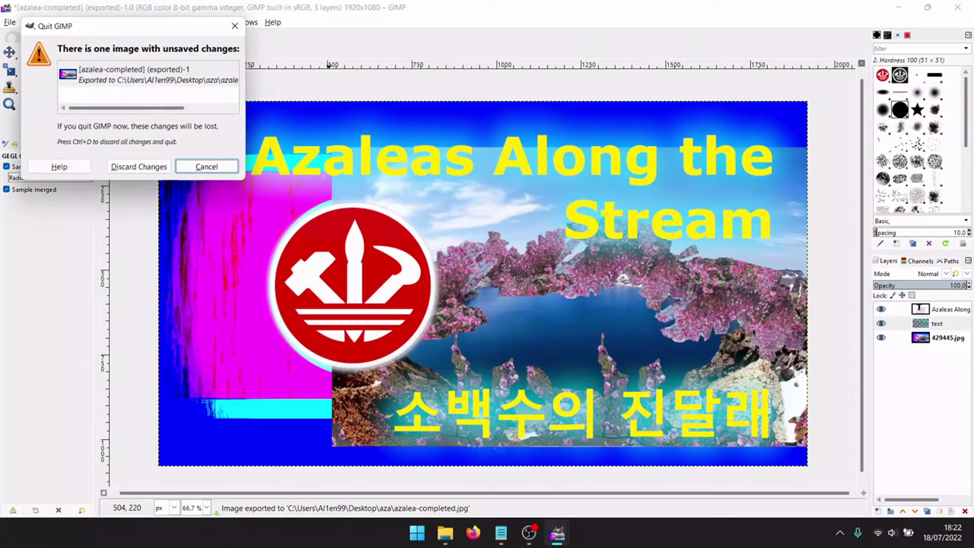
left_click(134, 167)
Drag azalea-completed.jpg and Ten Minutes of Static.mp3 from aza onto the desktop, then close the folder.
left_click(375, 275)
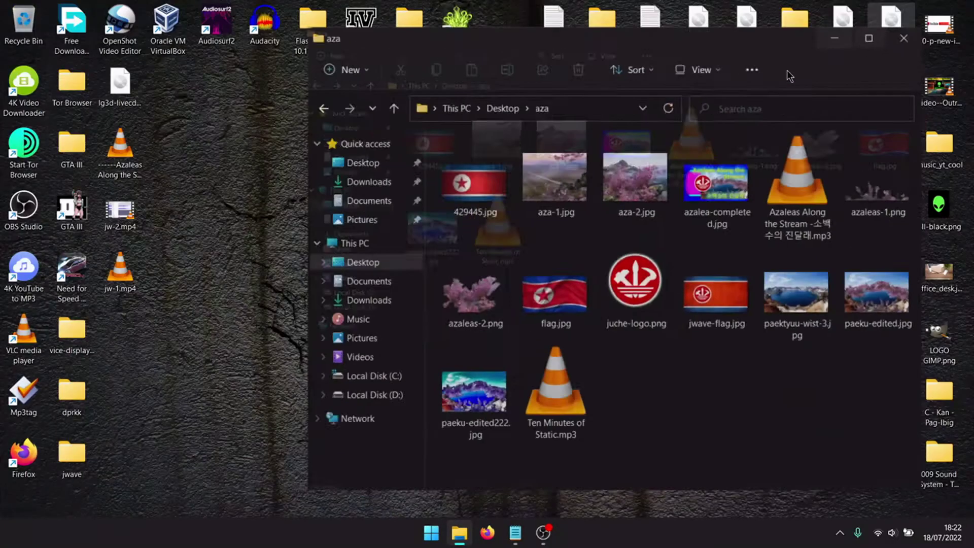
left_click(927, 9)
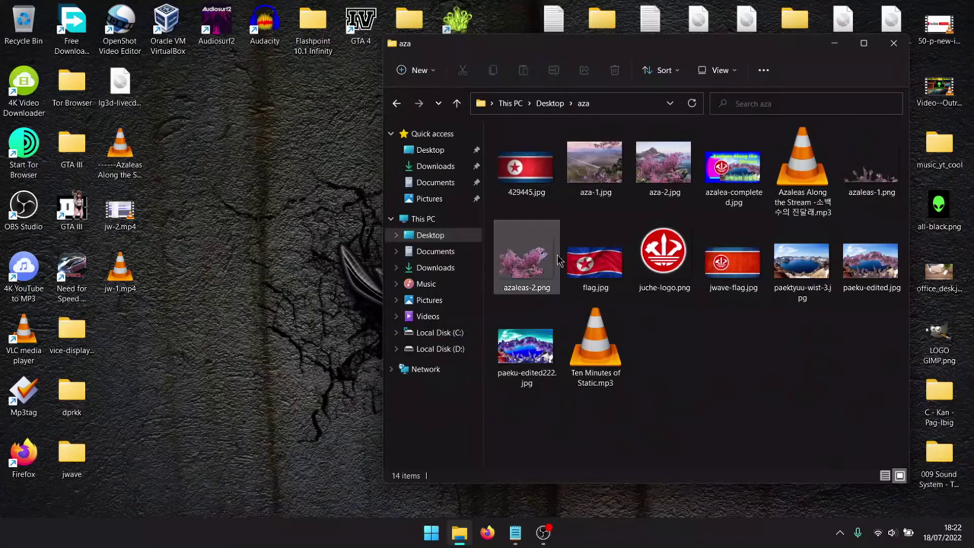
left_click_drag(117, 157, 259, 176)
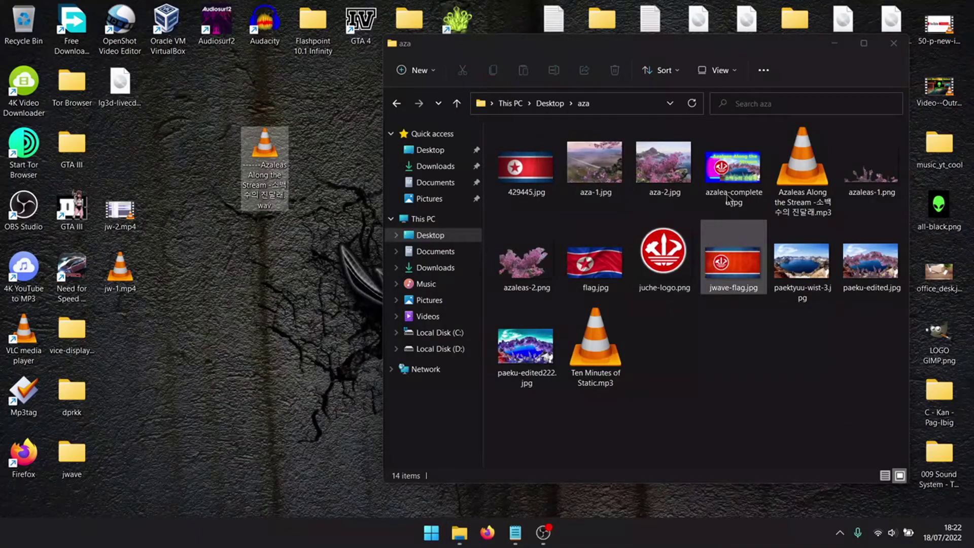
left_click(736, 180)
left_click_drag(736, 180, 311, 161)
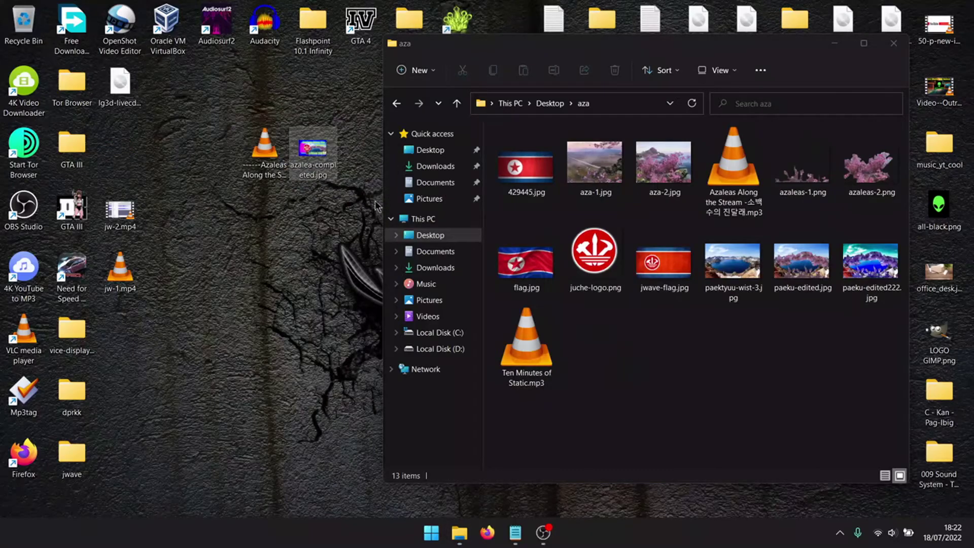
left_click(699, 385)
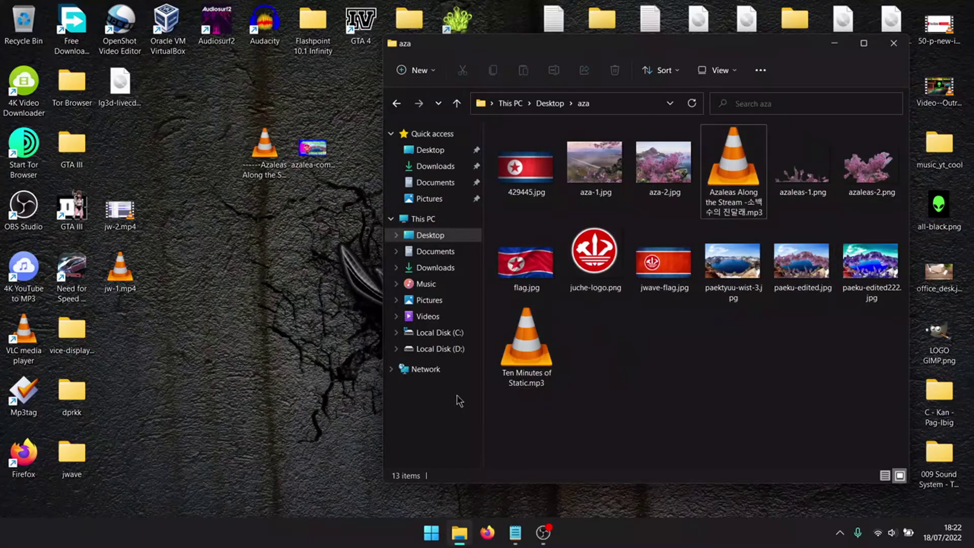
left_click_drag(509, 372, 328, 196)
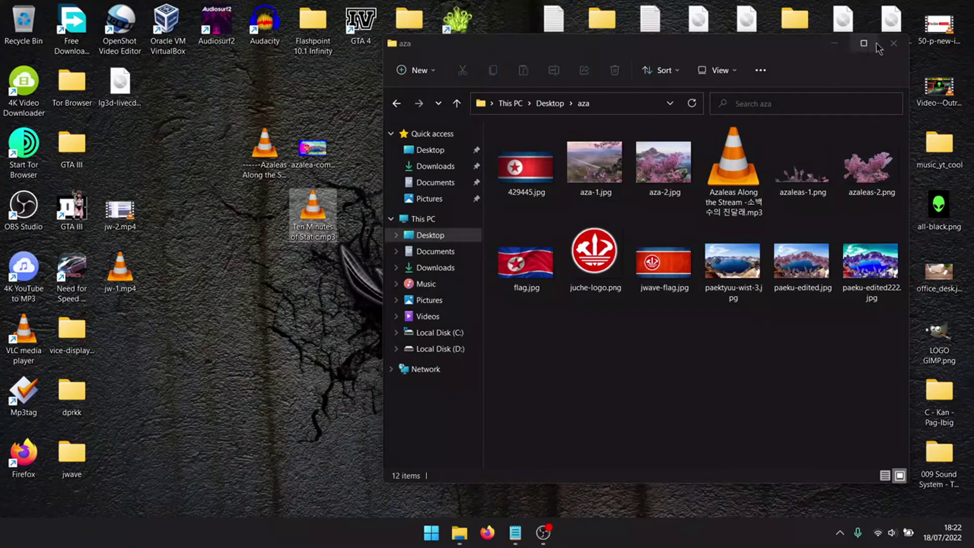
left_click(893, 43)
left_click_drag(337, 195, 369, 147)
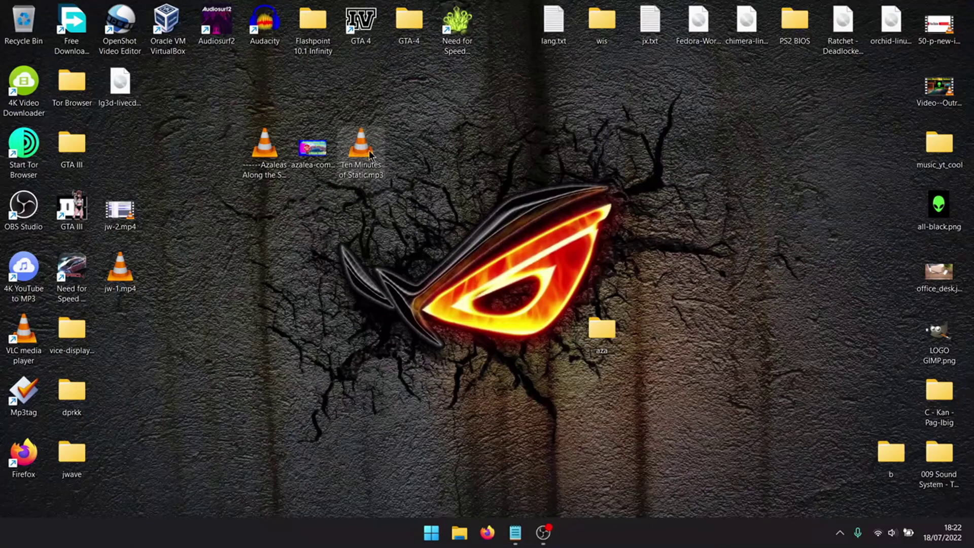
Launch OpenShot and import the Azaleas song, azalea-completed.jpg poster and static audio.
double_click(116, 41)
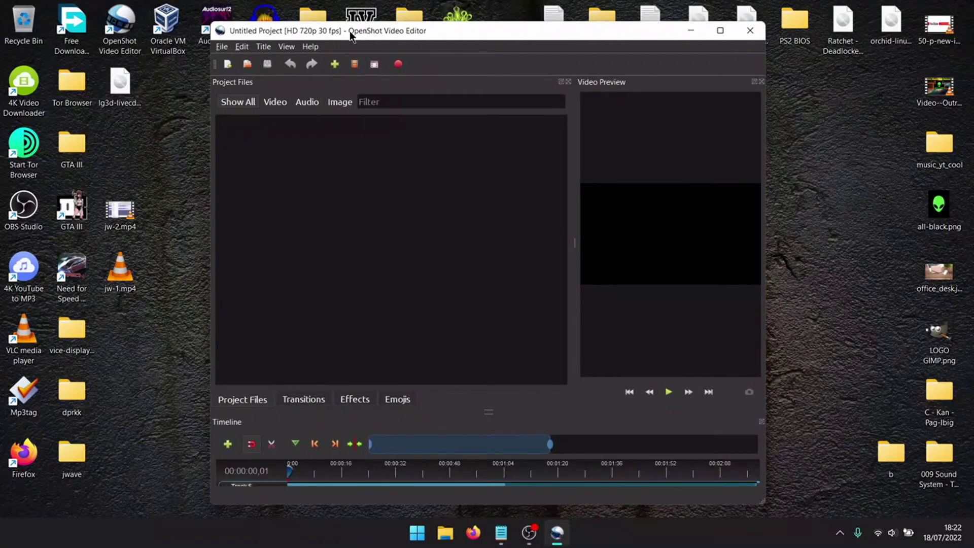
left_click_drag(348, 31, 618, 55)
left_click_drag(264, 148, 616, 224)
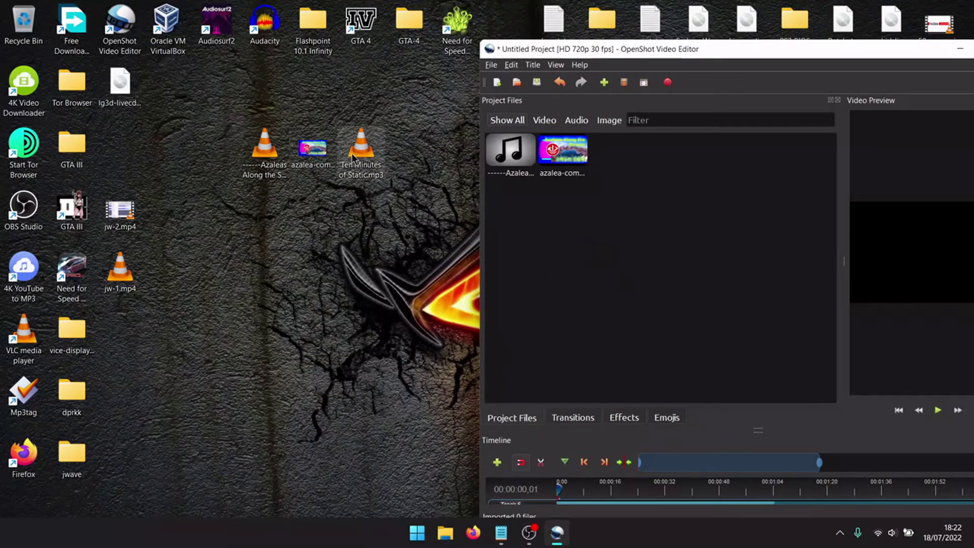
left_click_drag(361, 152, 680, 207)
left_click_drag(806, 49, 566, 27)
Remove the extra top track and place the poster, song and static at the start of Tracks 3, 2 and 1.
left_click_drag(518, 404, 518, 264)
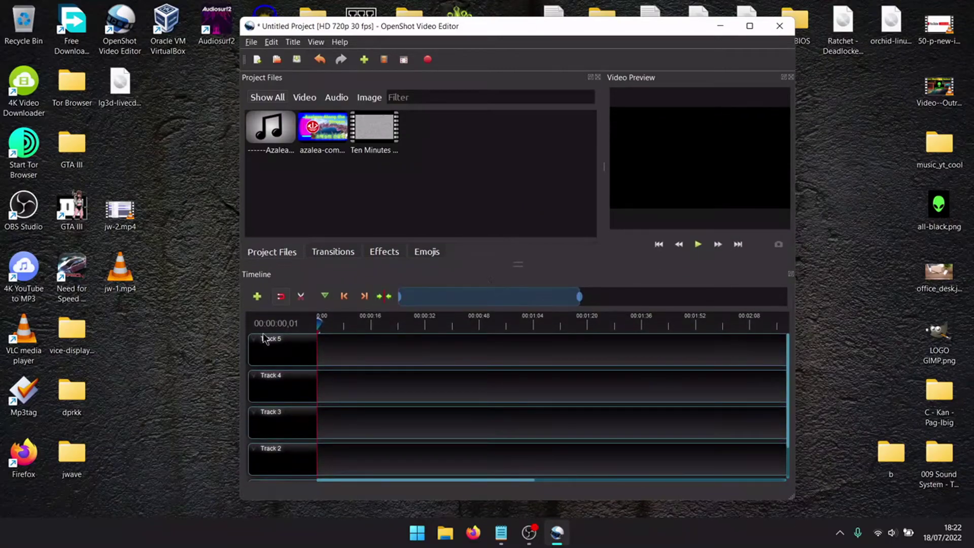
right_click(278, 348)
left_click(280, 407)
right_click(294, 349)
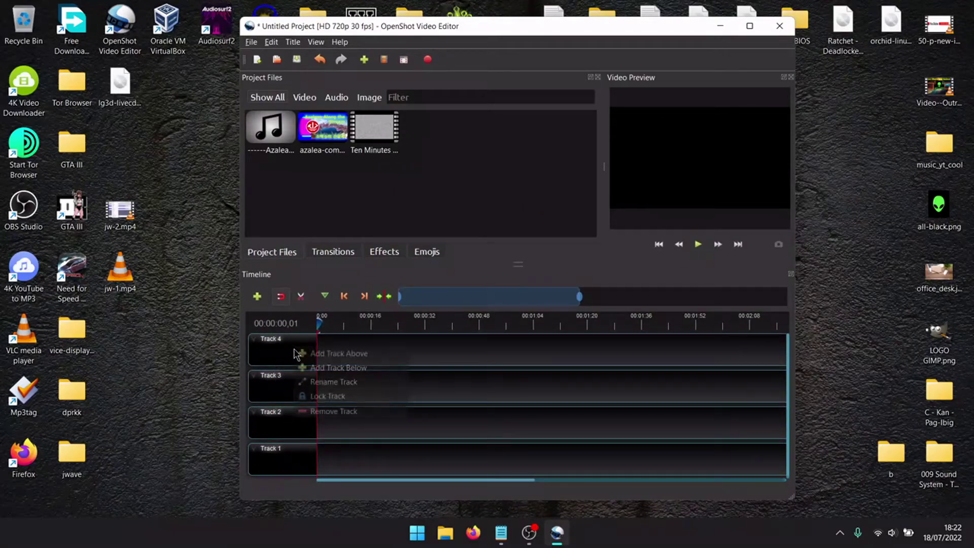
left_click(306, 414)
left_click_drag(329, 142, 317, 345)
left_click_drag(261, 138, 324, 388)
left_click_drag(371, 151, 323, 415)
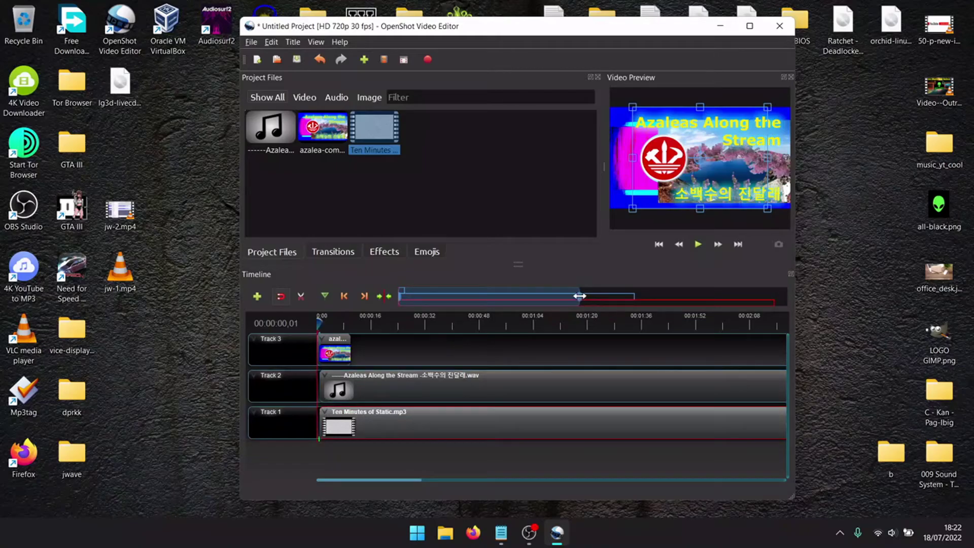
Stretch the poster to the song's length and trim the static clip to end just after it.
left_click_drag(580, 295, 801, 301)
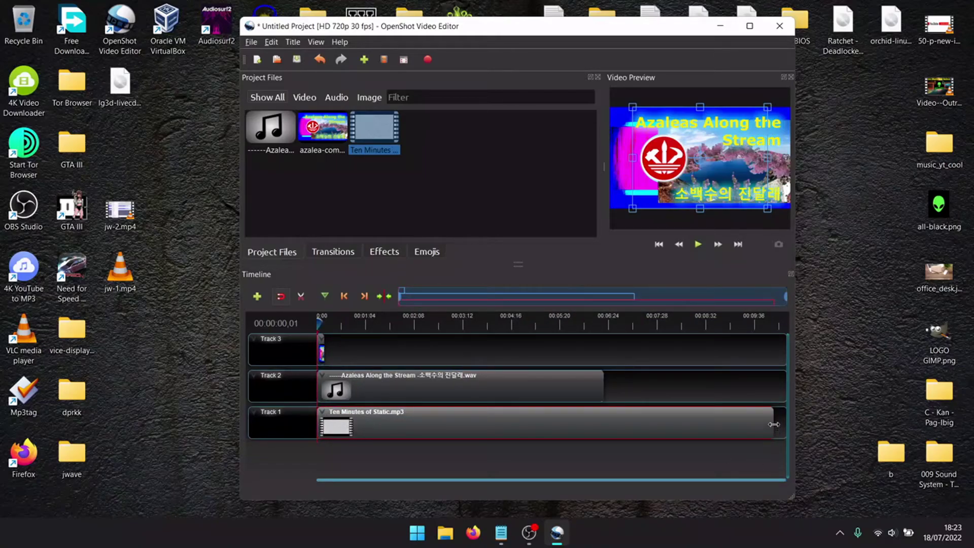
left_click_drag(774, 424, 620, 424)
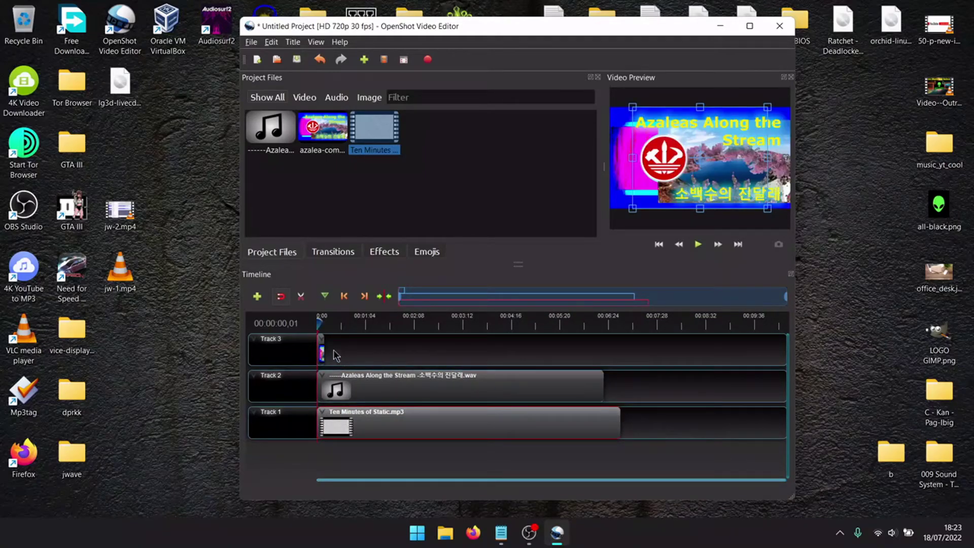
left_click_drag(325, 347, 603, 350)
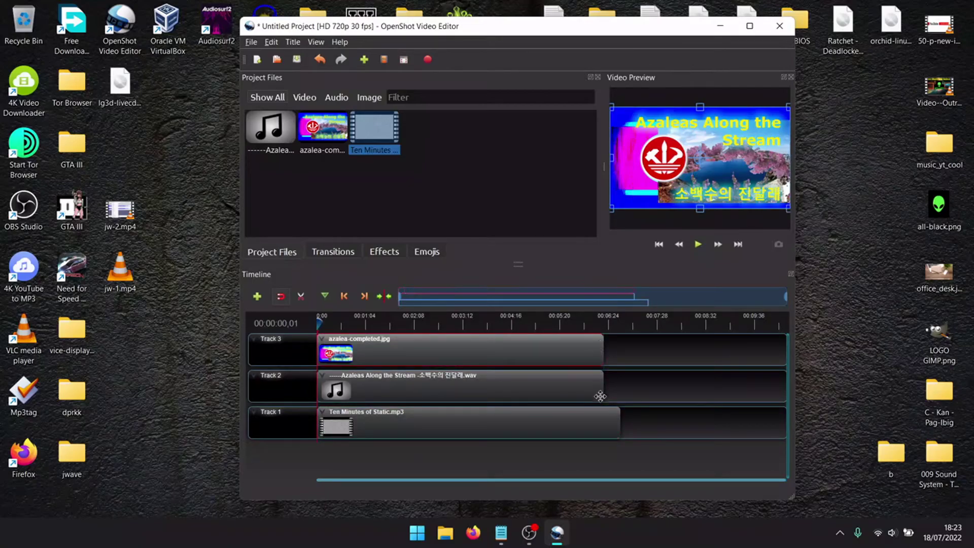
left_click_drag(623, 417, 611, 418)
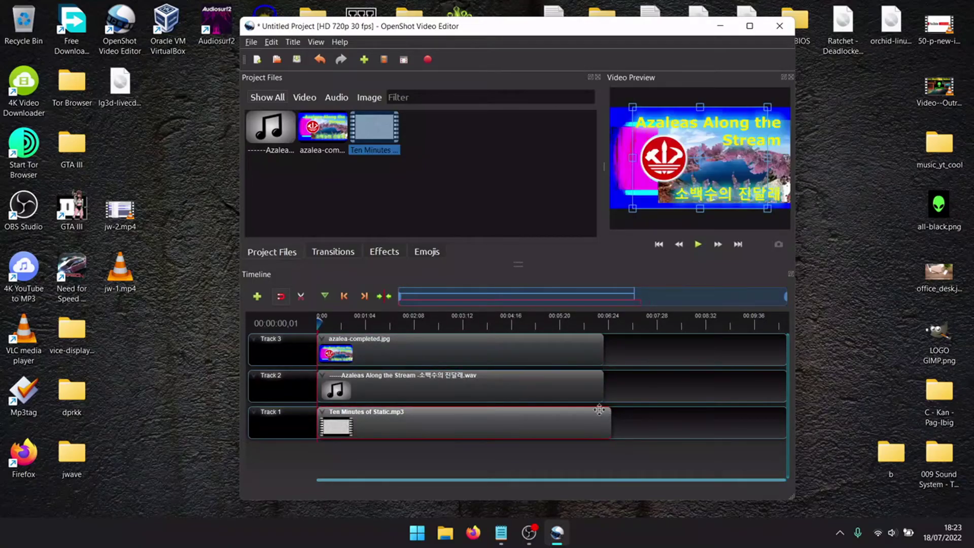
Preview the project, then set the static clip's volume to 50% across the entire clip.
left_click(699, 245)
left_click(344, 324)
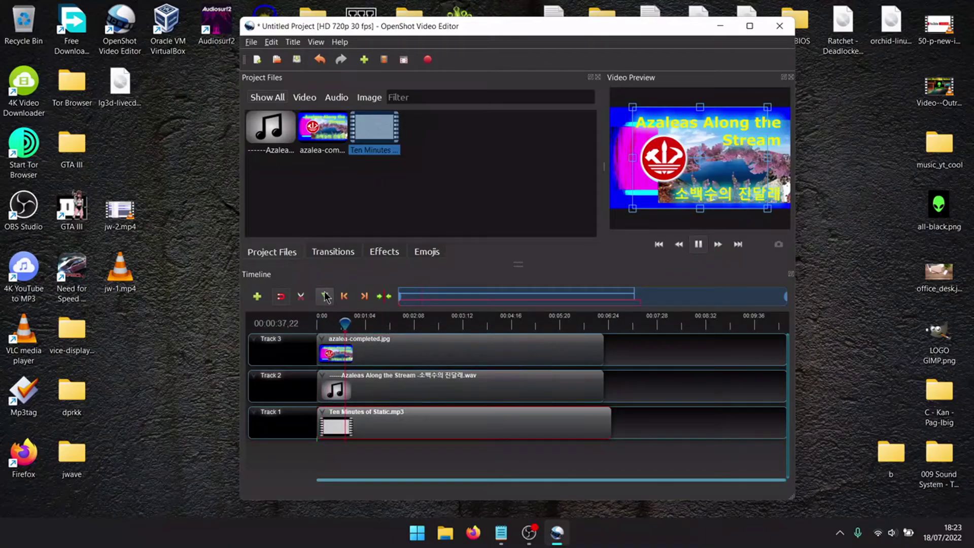
left_click(704, 245)
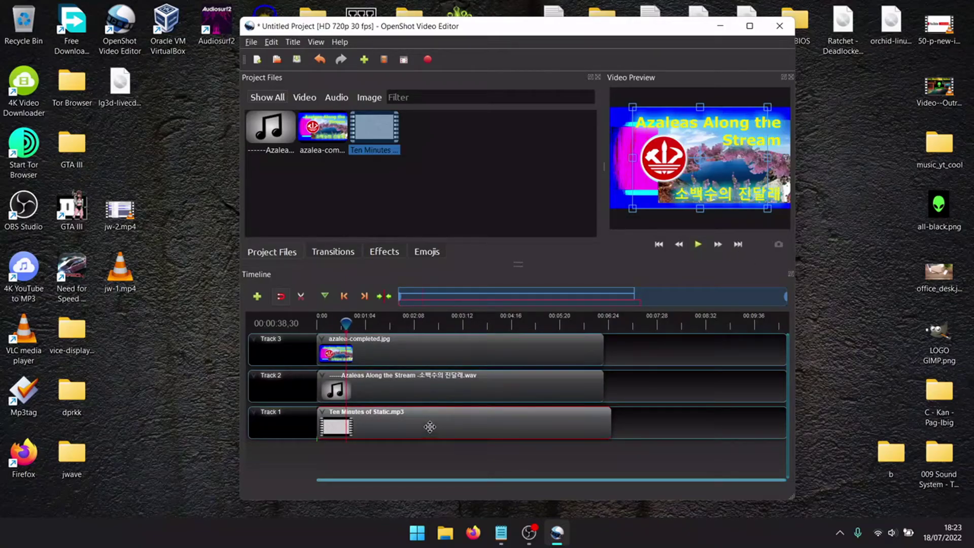
right_click(431, 425)
mouse_move(504, 337)
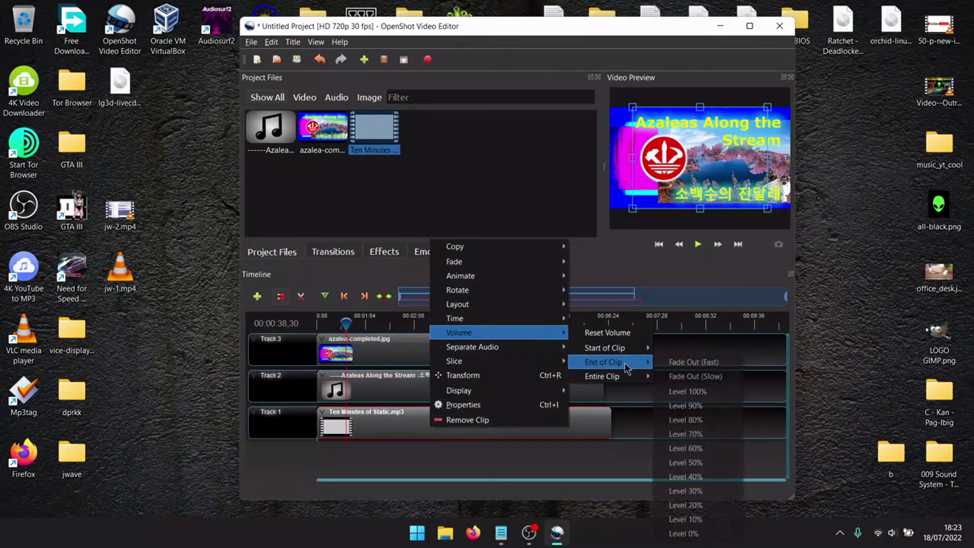
mouse_move(614, 376)
left_click(708, 470)
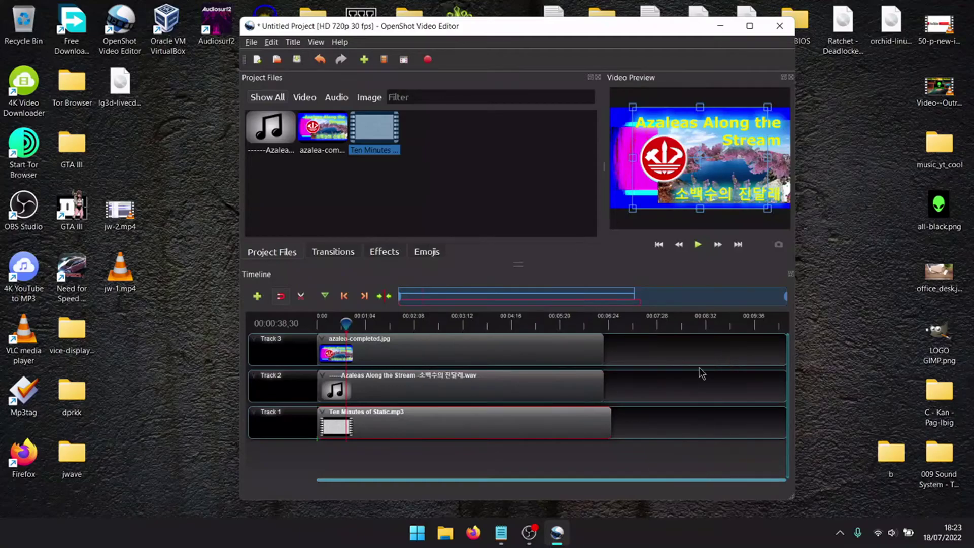
Play ahead to about 2:30 and lower the static clip's volume to 30%.
left_click(698, 244)
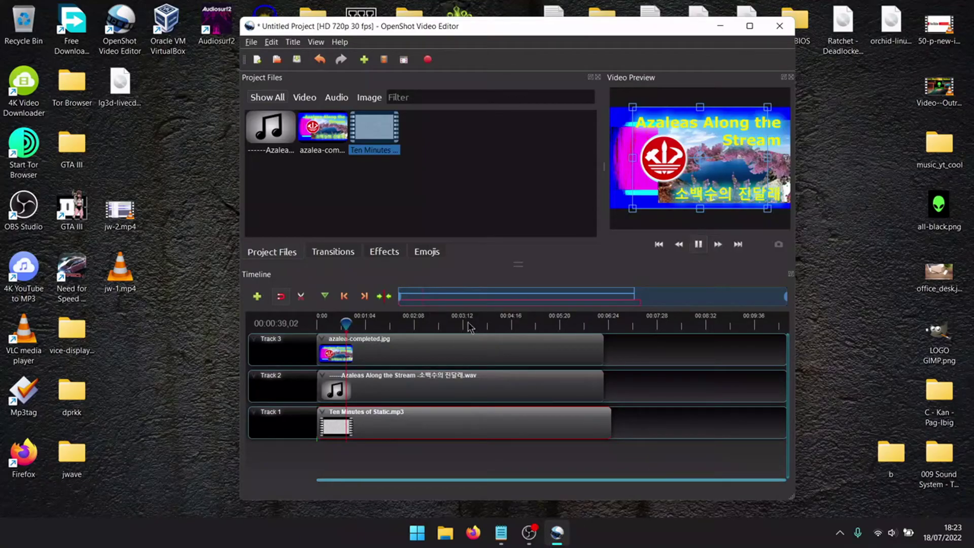
left_click(392, 323)
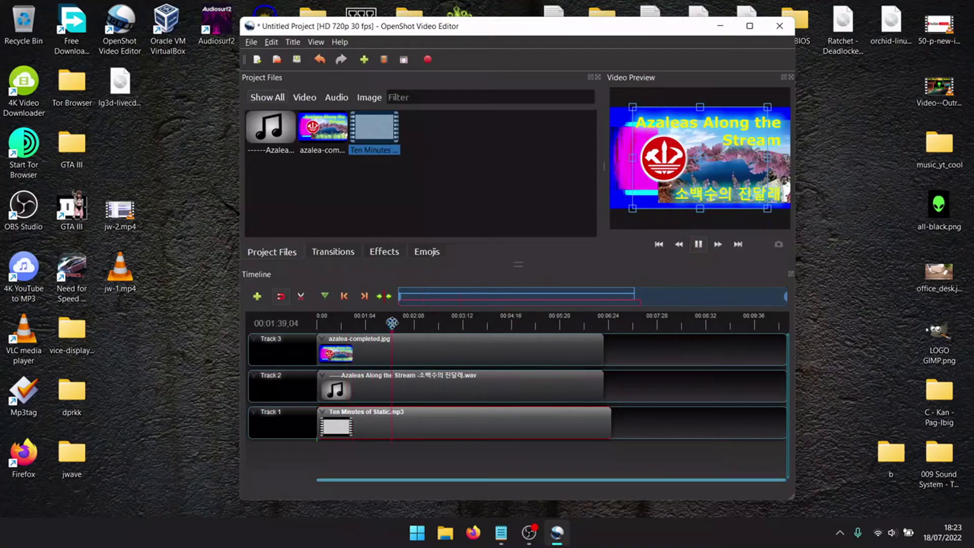
left_click(431, 324)
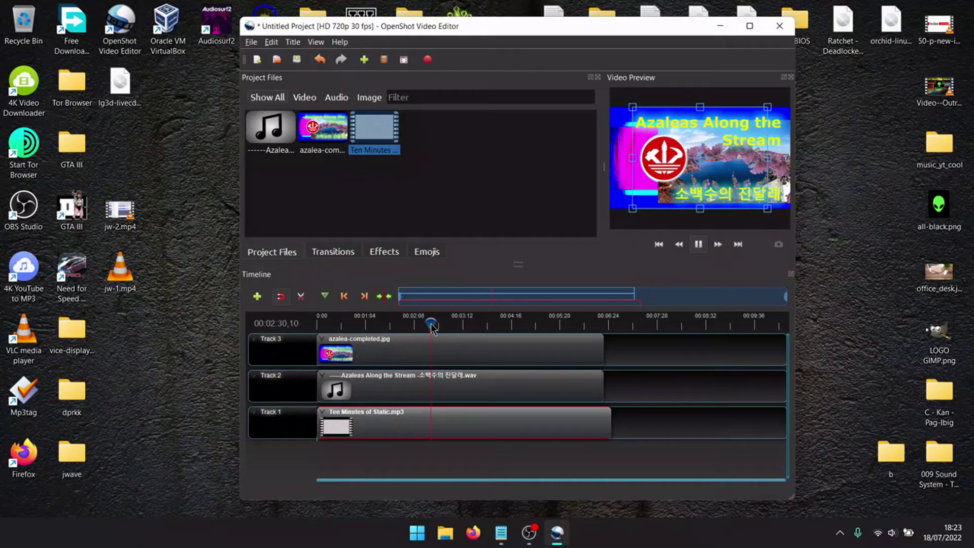
right_click(459, 417)
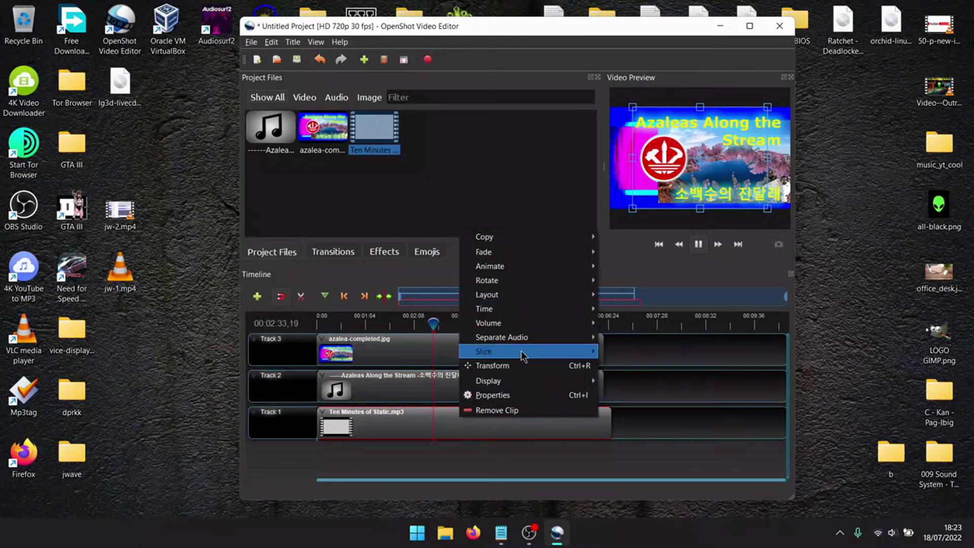
mouse_move(536, 325)
mouse_move(639, 370)
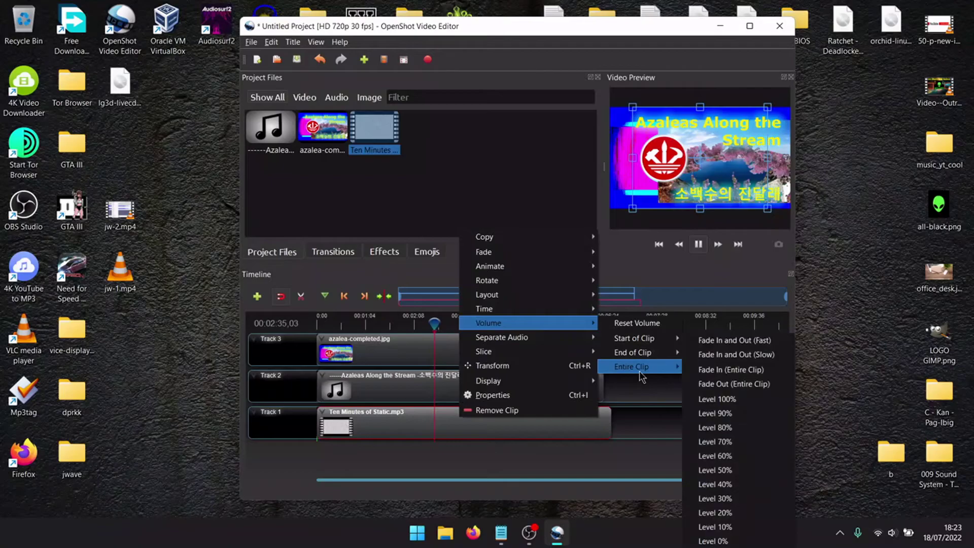
left_click(729, 500)
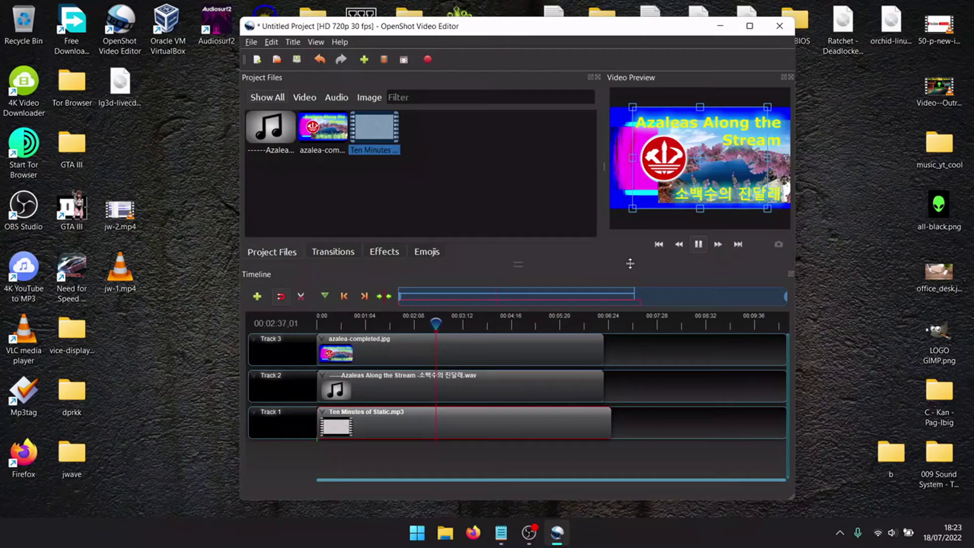
Raise the static clip's entire-clip volume to 40%.
right_click(452, 421)
mouse_move(558, 328)
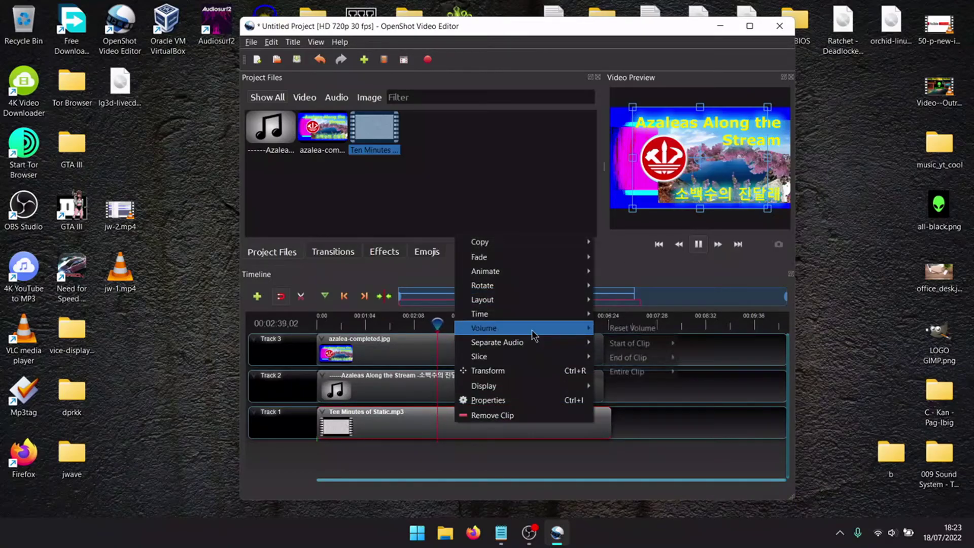
mouse_move(639, 371)
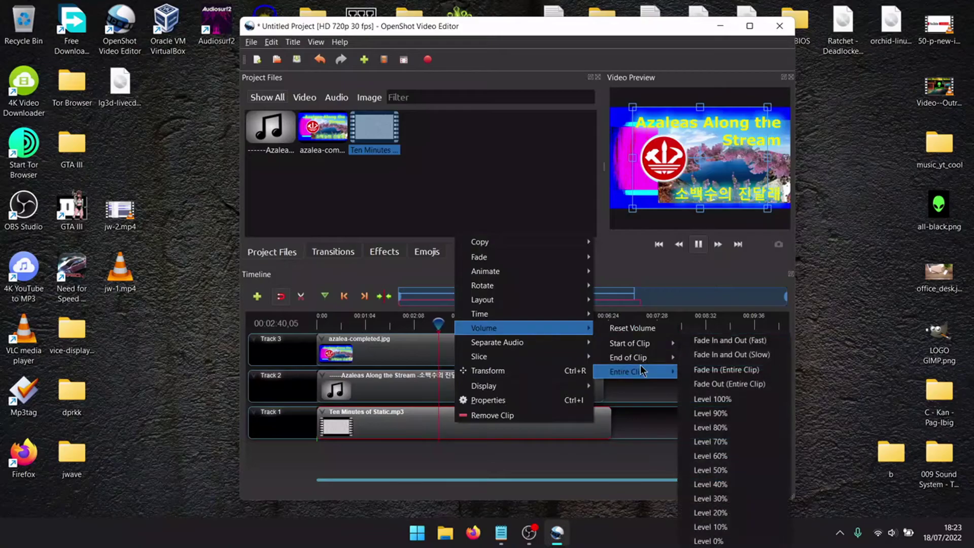
left_click(735, 487)
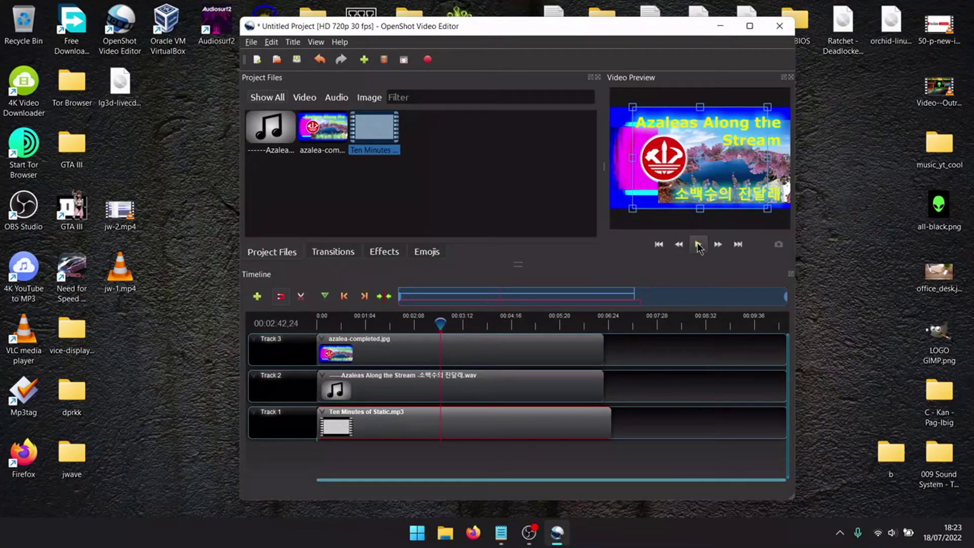
Edit the output file name in the Export Video dialog.
left_click(427, 61)
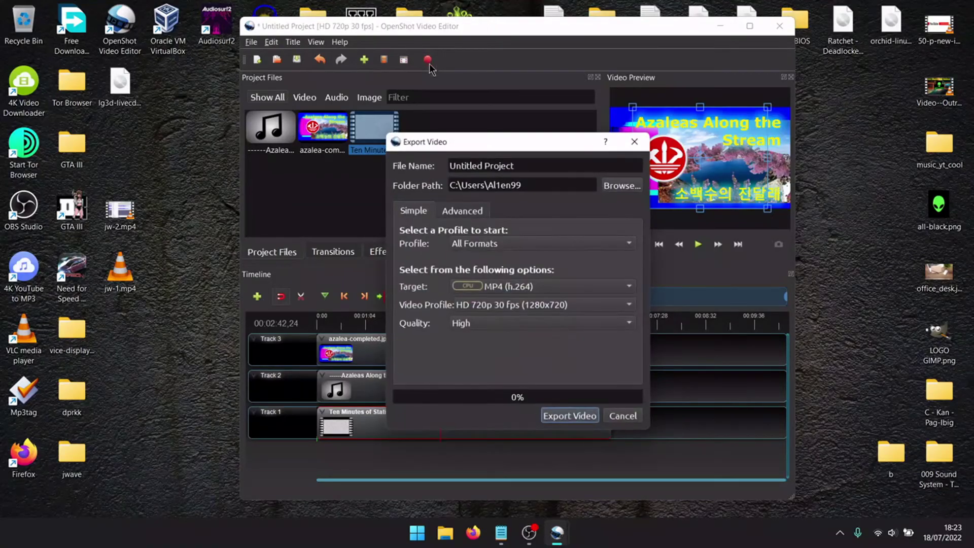
left_click(519, 165)
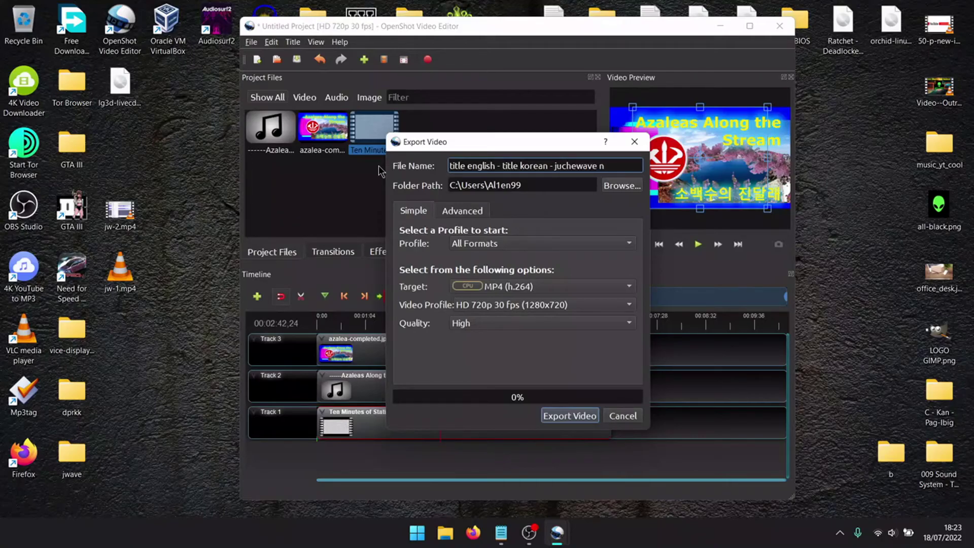
left_click(562, 162)
left_click(572, 163)
Set the export target to MP4 (h.264 qsv) with the HD 1080p 60 fps profile.
left_click(455, 288)
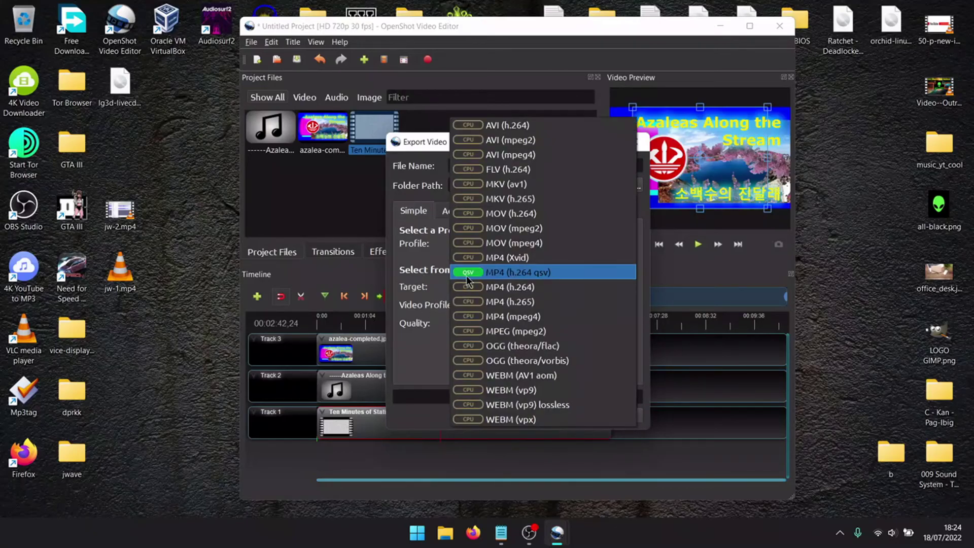
left_click(467, 276)
left_click(487, 305)
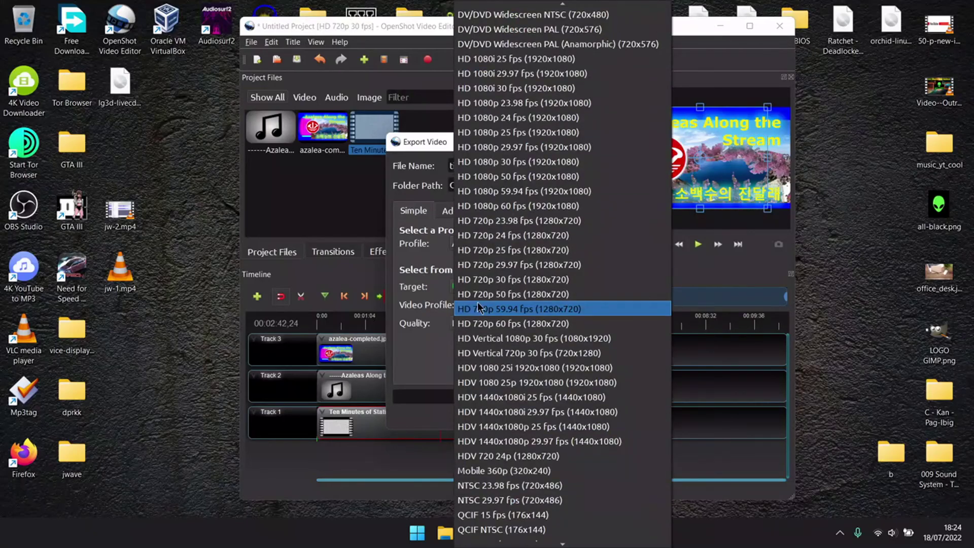
left_click(503, 206)
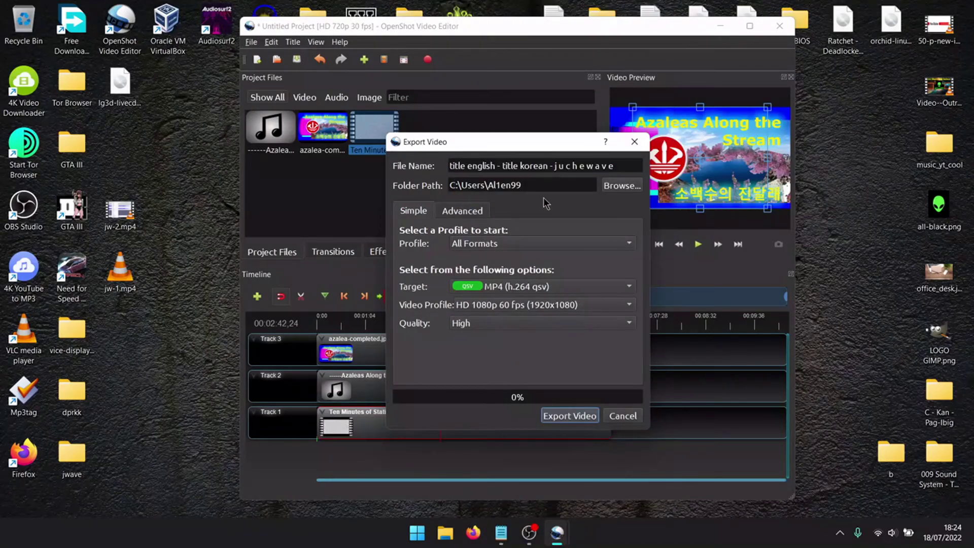
Choose the Desktop as the output folder and start the video export.
left_click(619, 185)
left_click(437, 253)
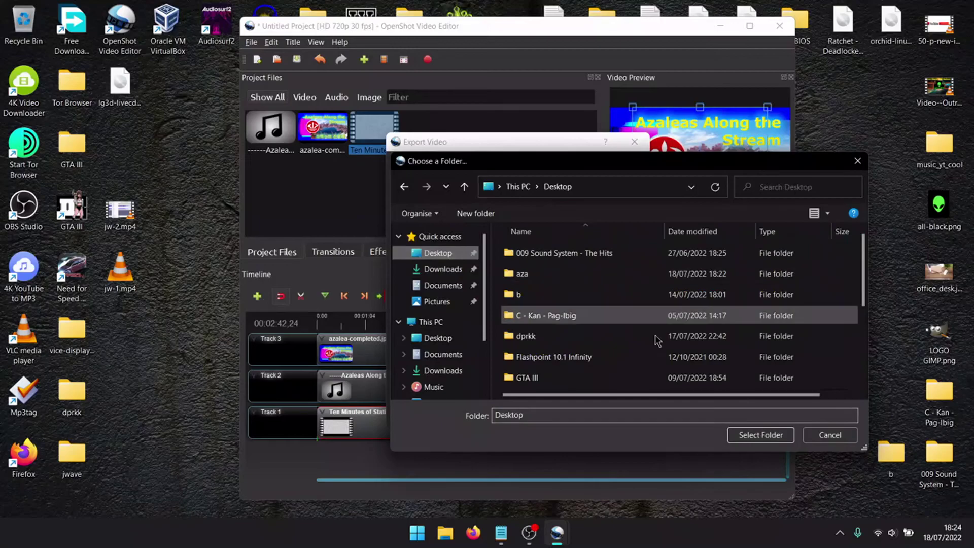
left_click(763, 436)
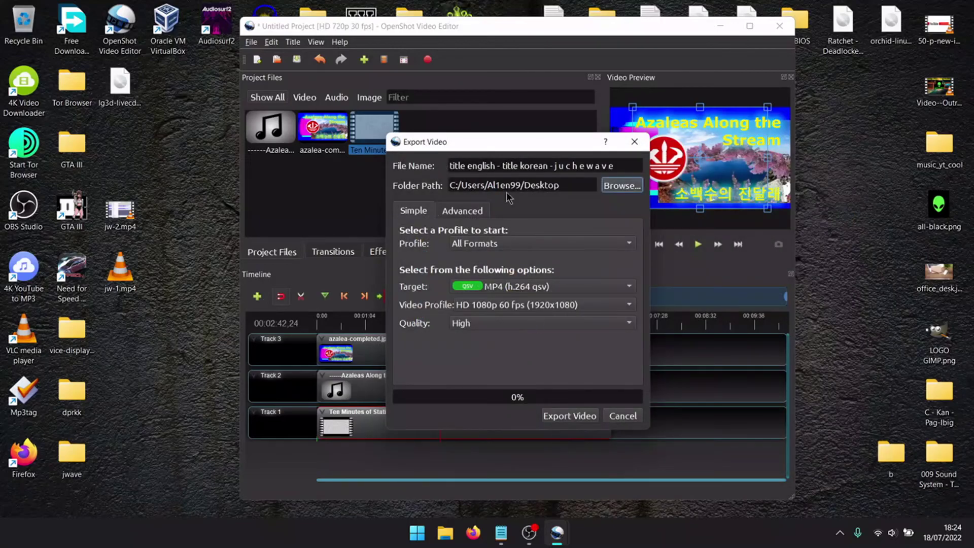
left_click(567, 415)
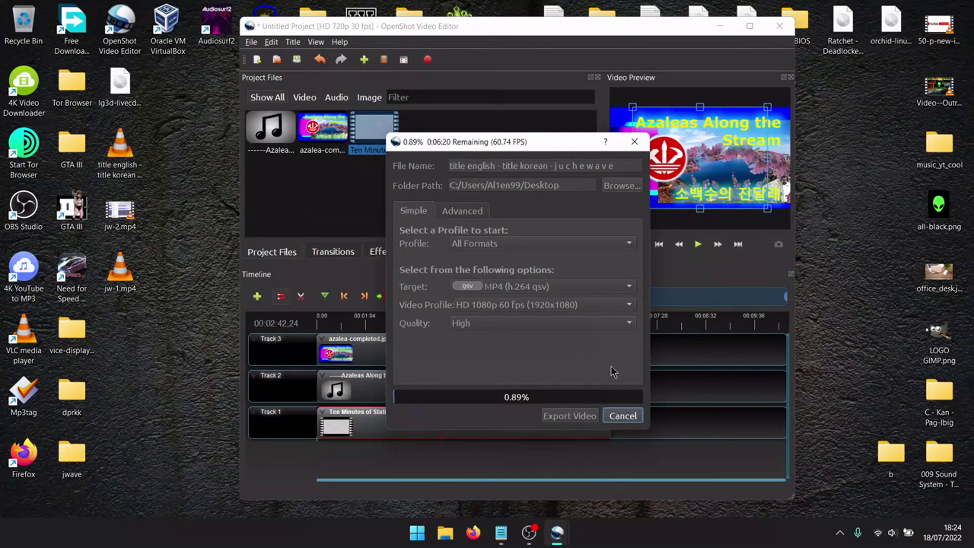
left_click(838, 533)
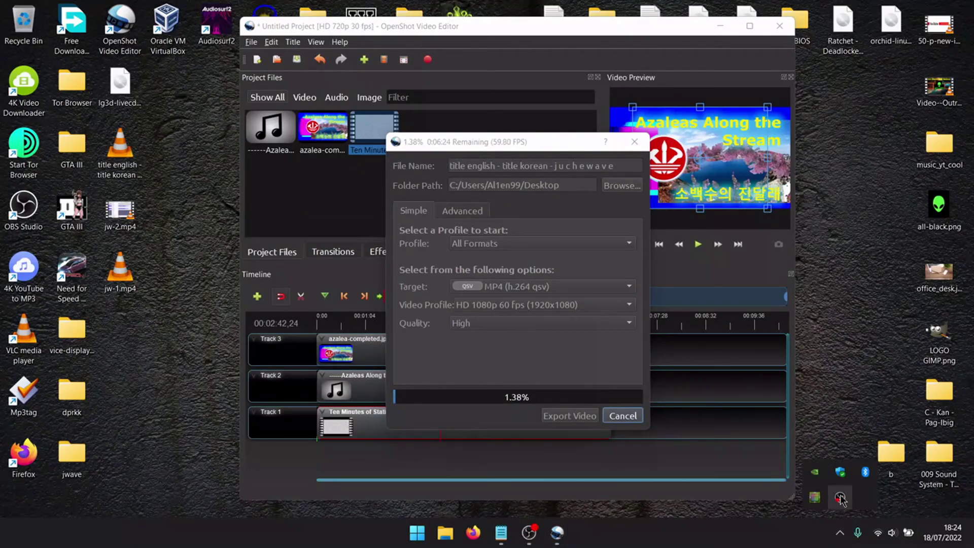